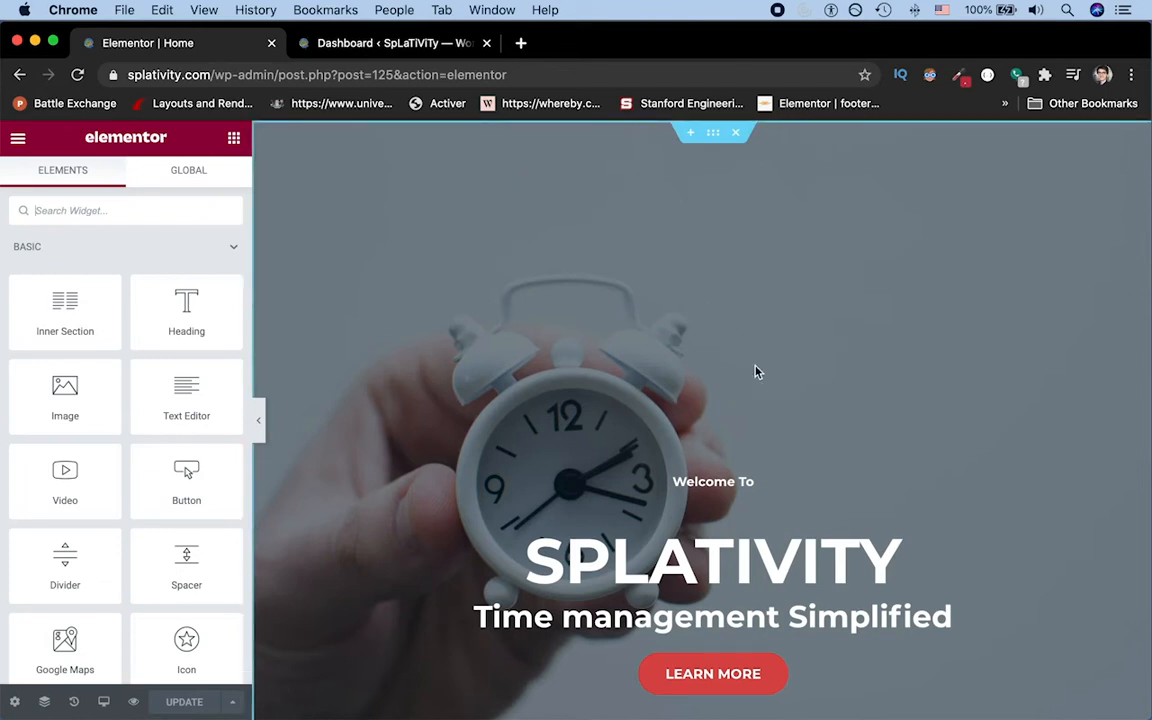
# Step: Find the Menu Anchor widget and add one between the existing anchor and the "About Us" heading
pyautogui.scroll(-1, 757, 372)
pyautogui.scroll(-5, 757, 372)
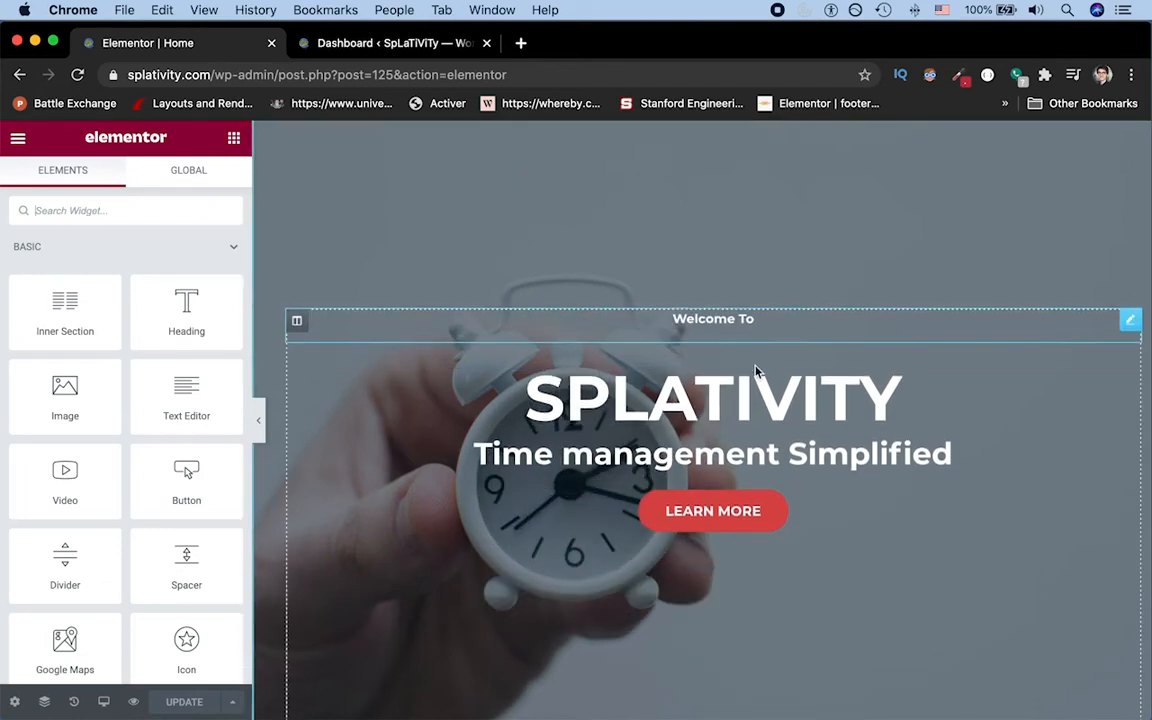
pyautogui.scroll(-10, 755, 366)
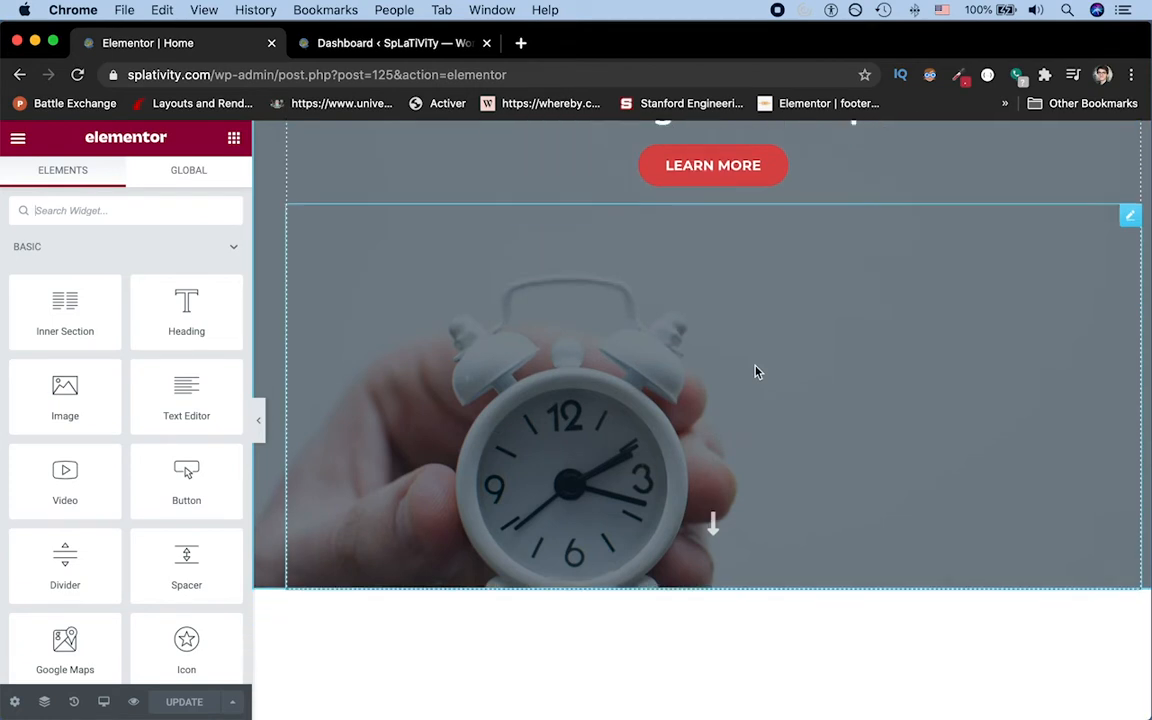
pyautogui.scroll(-2, 757, 372)
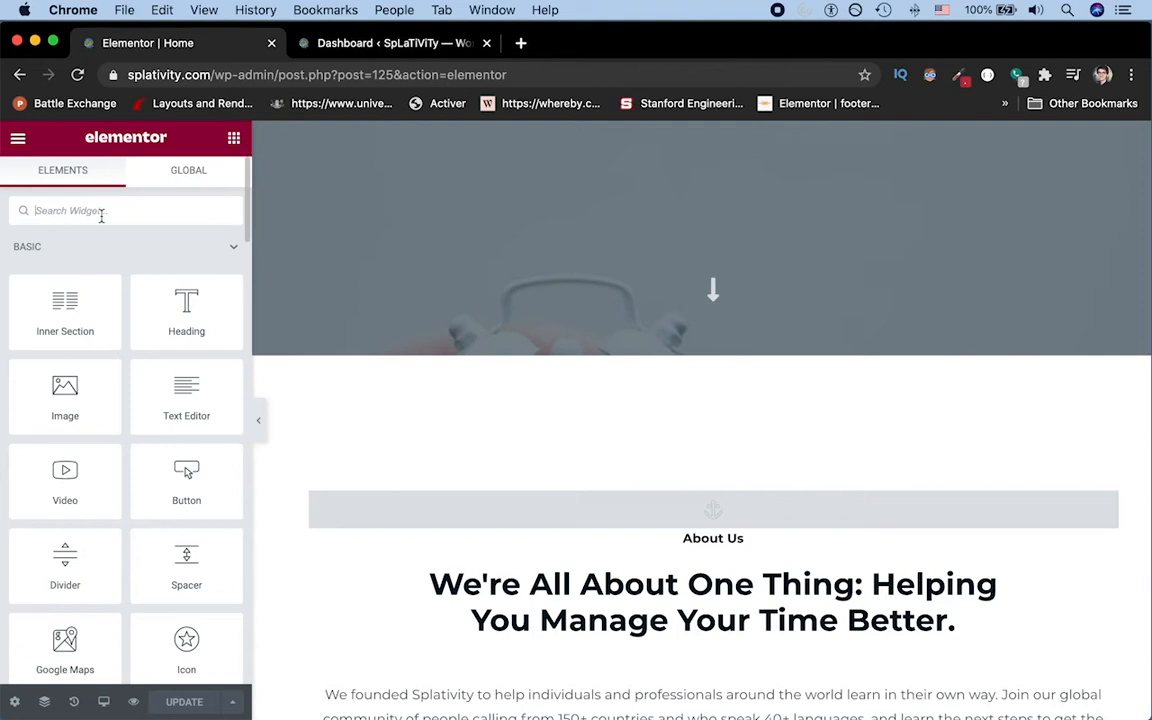
pyautogui.write('an')
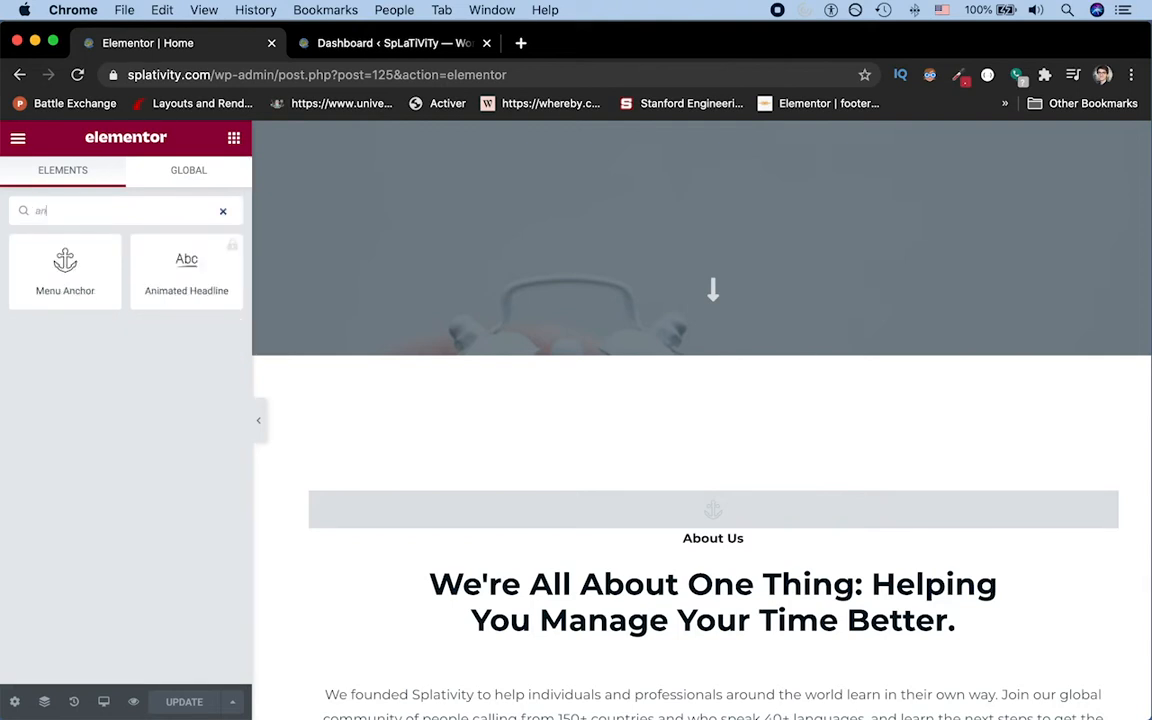
pyautogui.moveTo(86, 249); pyautogui.dragTo(753, 530)
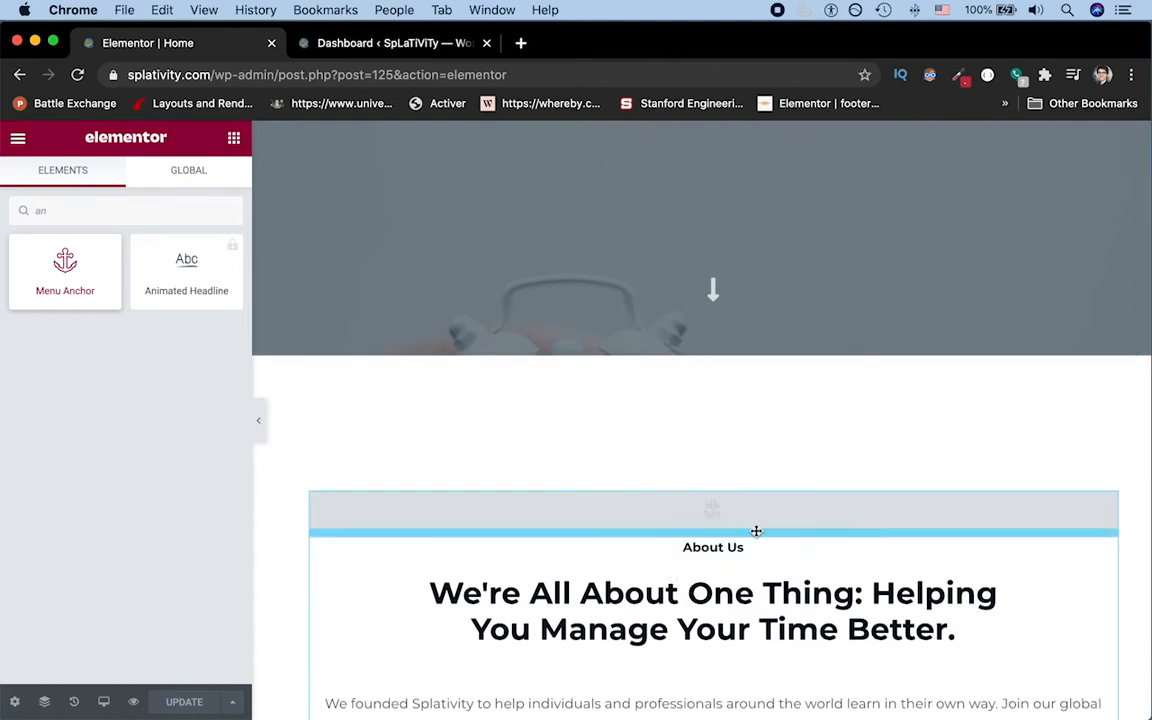
# Step: Copy the existing anchor's ID into the new Menu Anchor below it, setting its ID to about, and update the page
pyautogui.write('about')
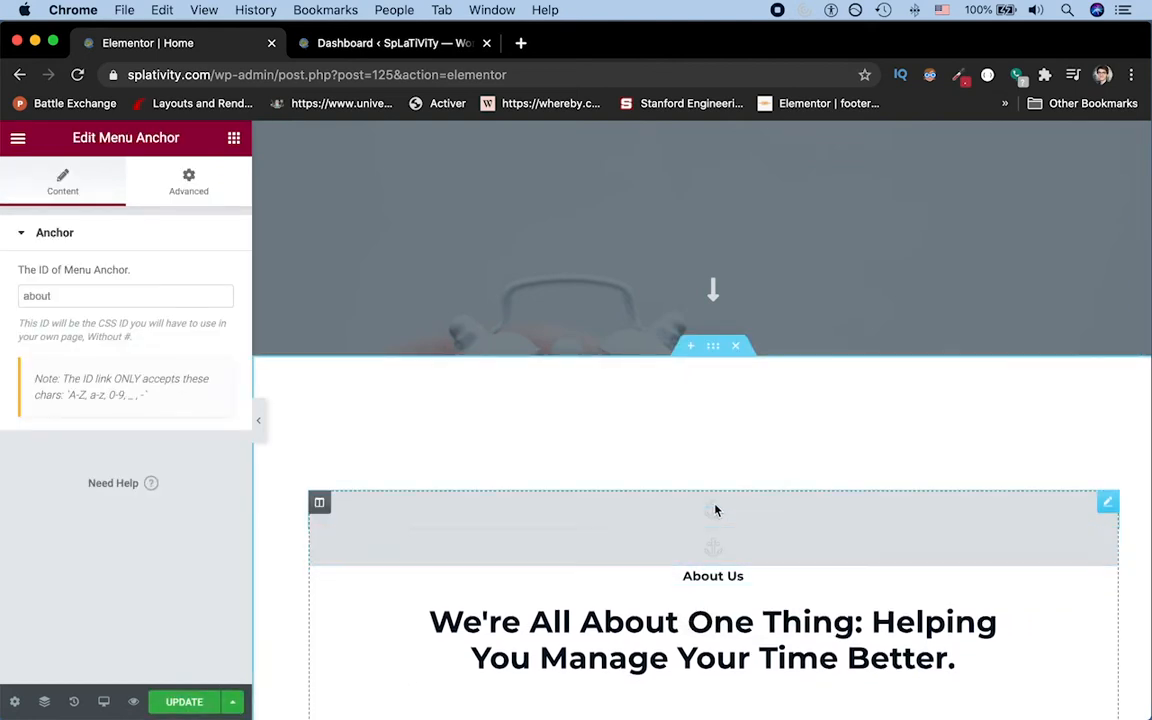
pyautogui.click(75, 291)
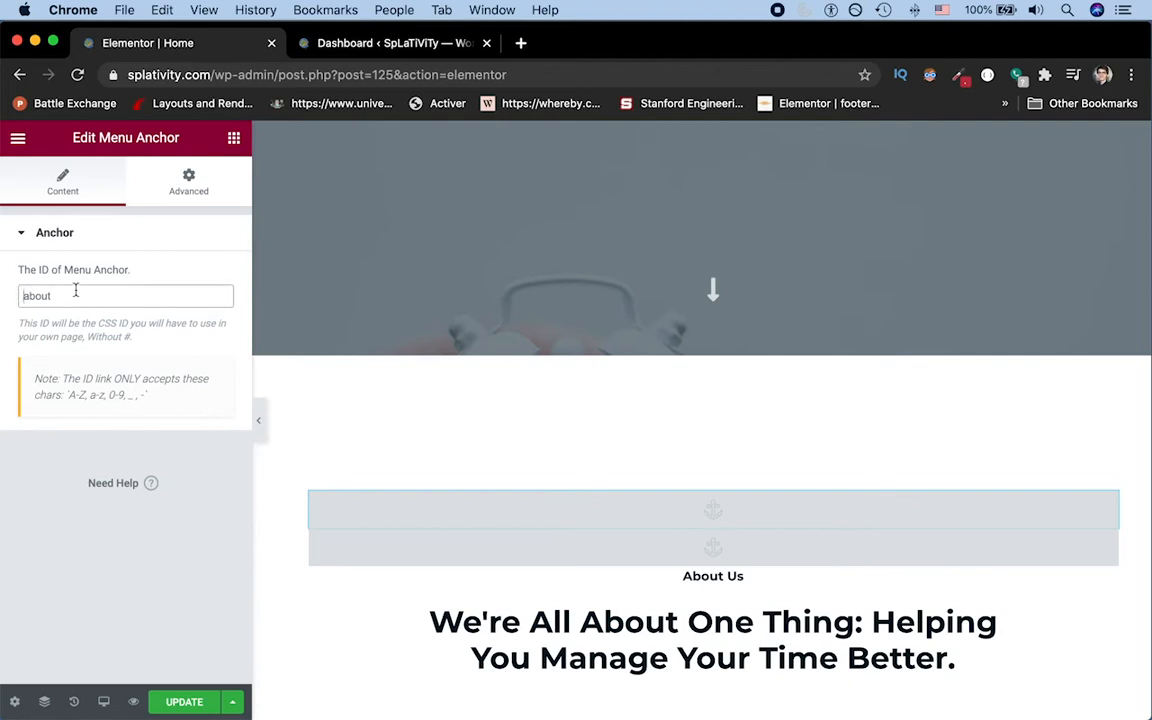
pyautogui.press('super+c')
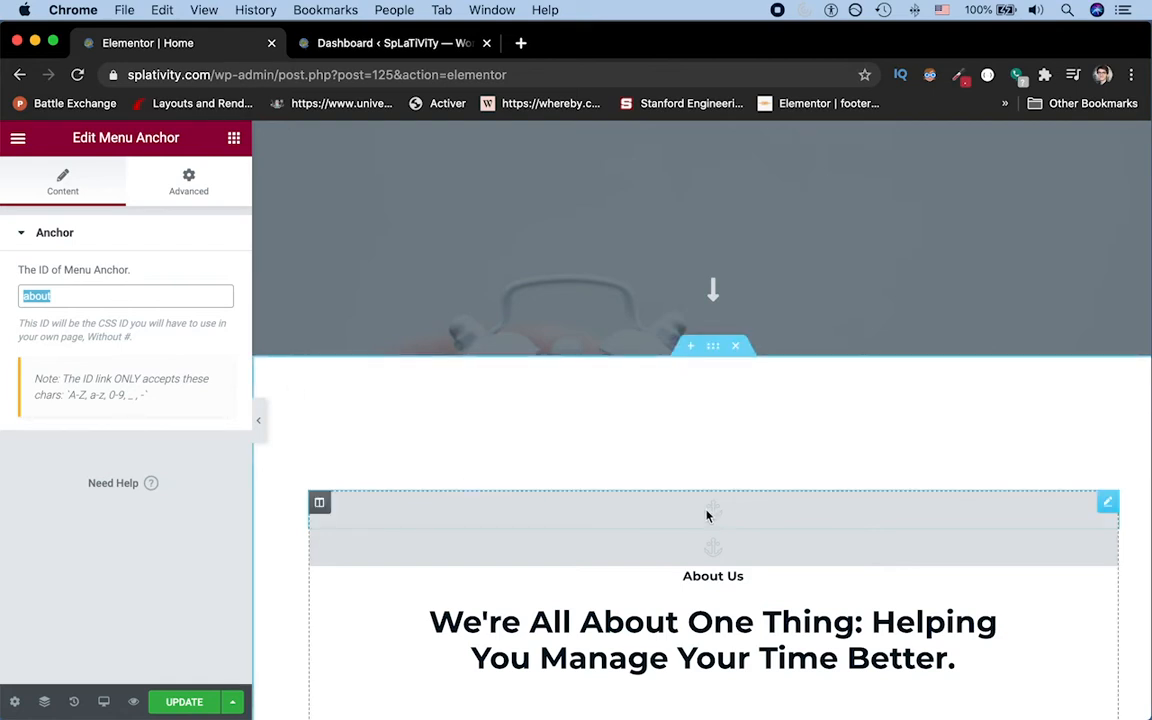
pyautogui.click(728, 550)
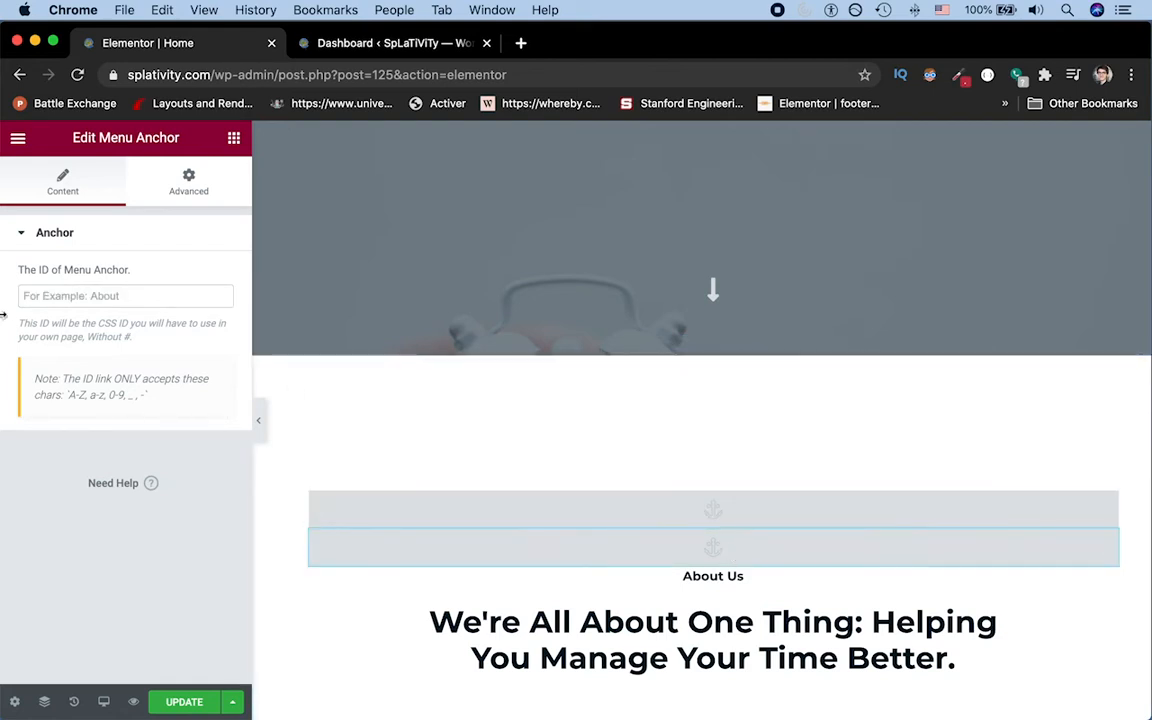
pyautogui.click(67, 296)
pyautogui.write('about')
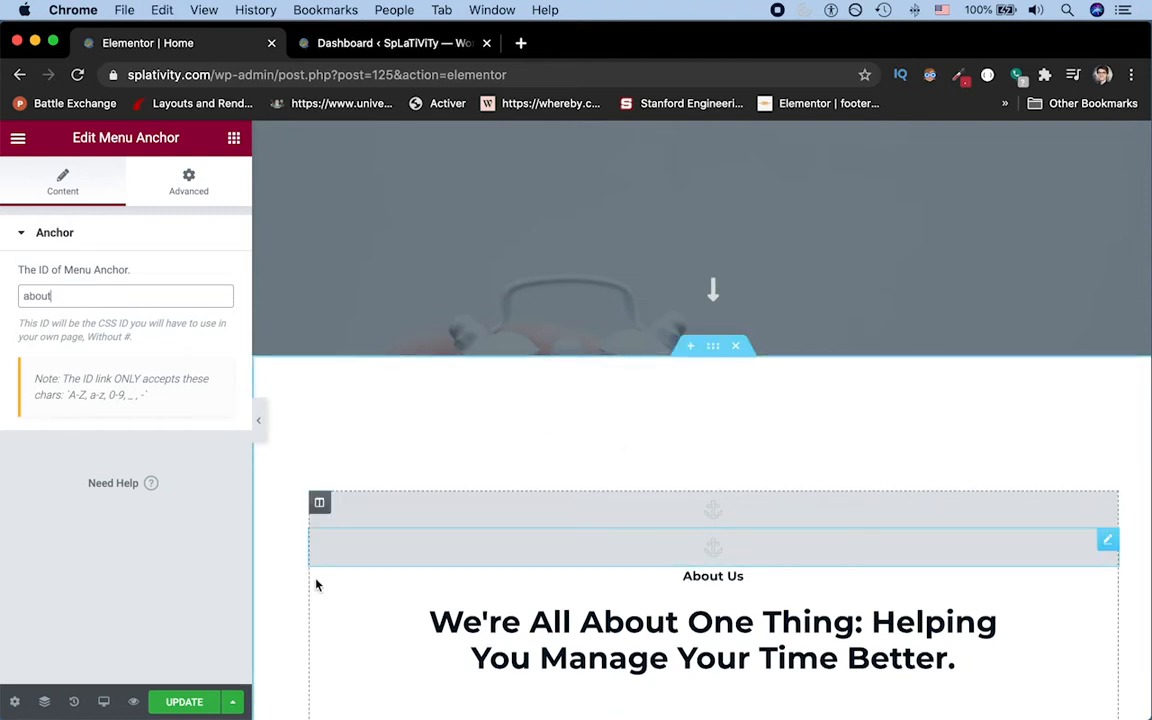
pyautogui.click(170, 705)
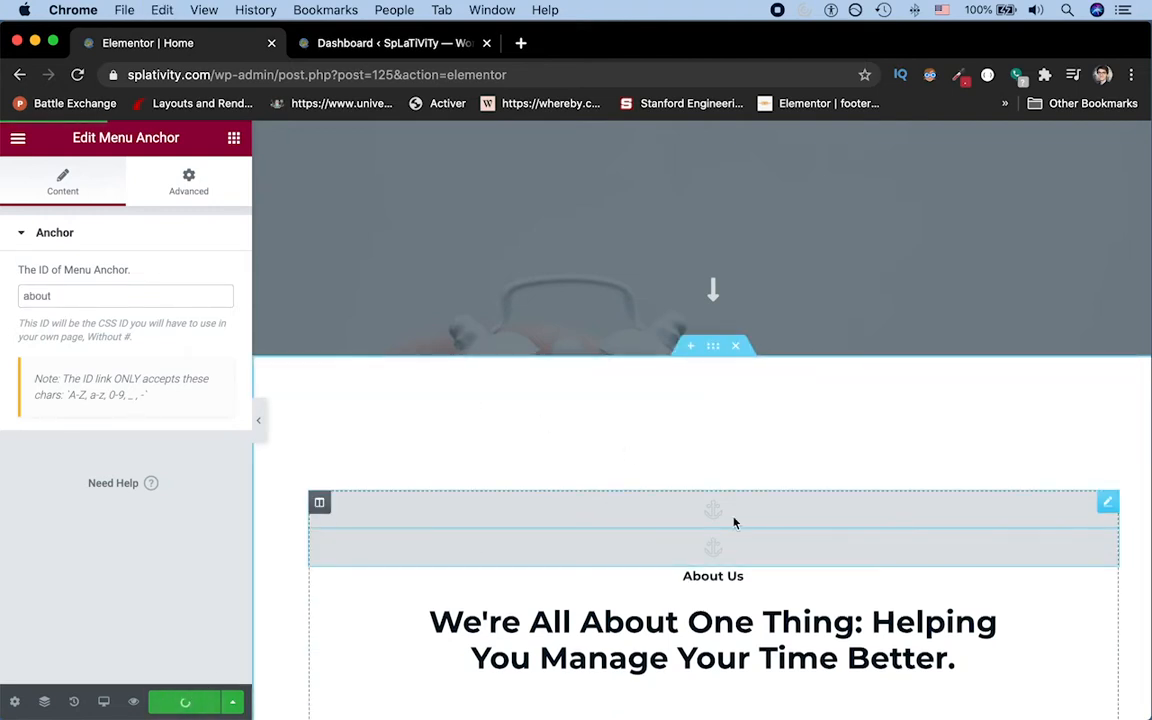
# Step: Rename the upper menu anchor's ID to old_example and update the page
pyautogui.click(66, 298)
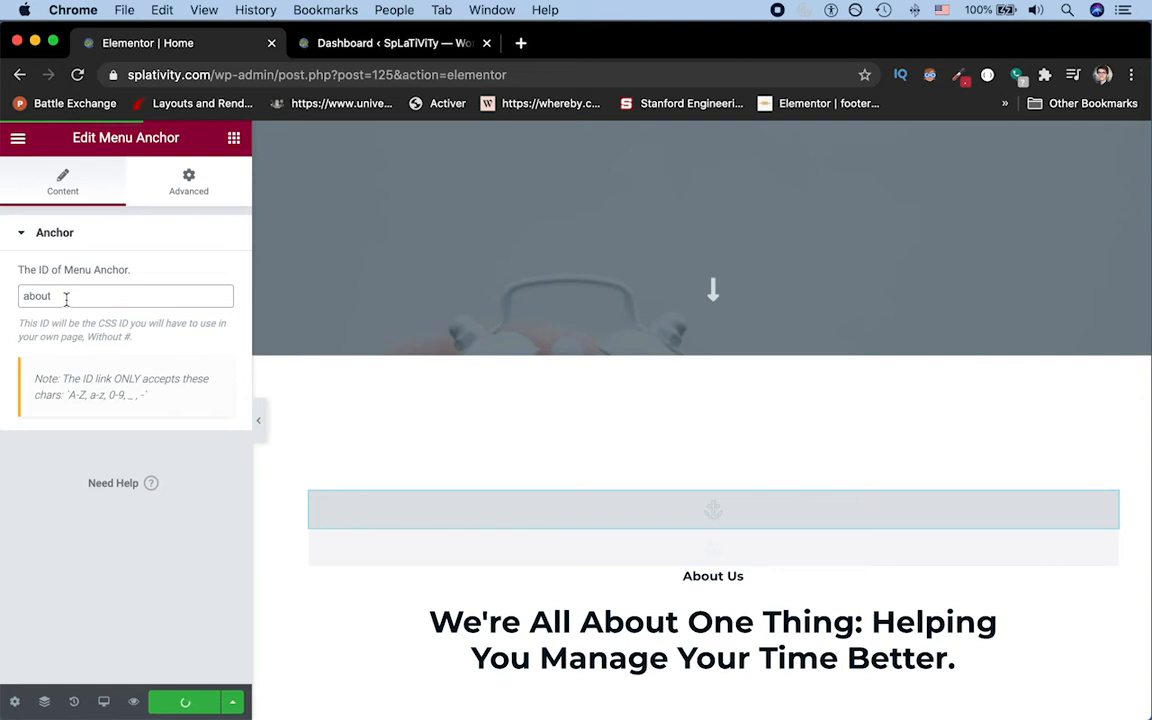
pyautogui.doubleClick(66, 298)
pyautogui.write('old_example')
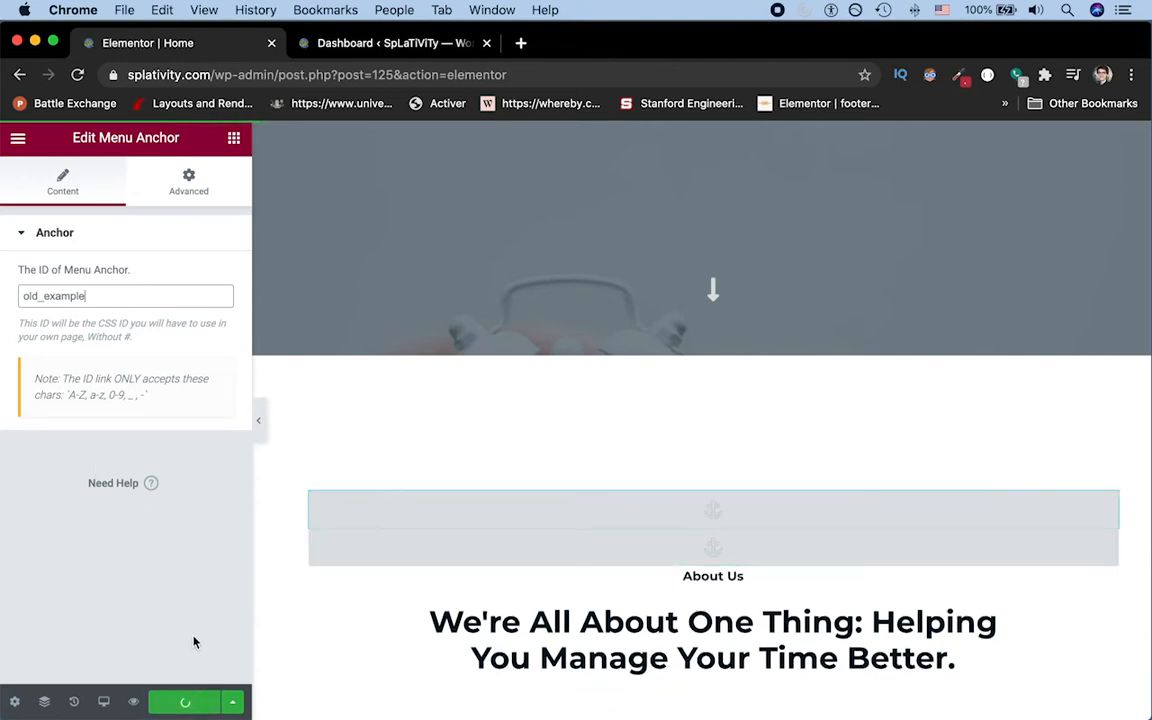
pyautogui.click(186, 702)
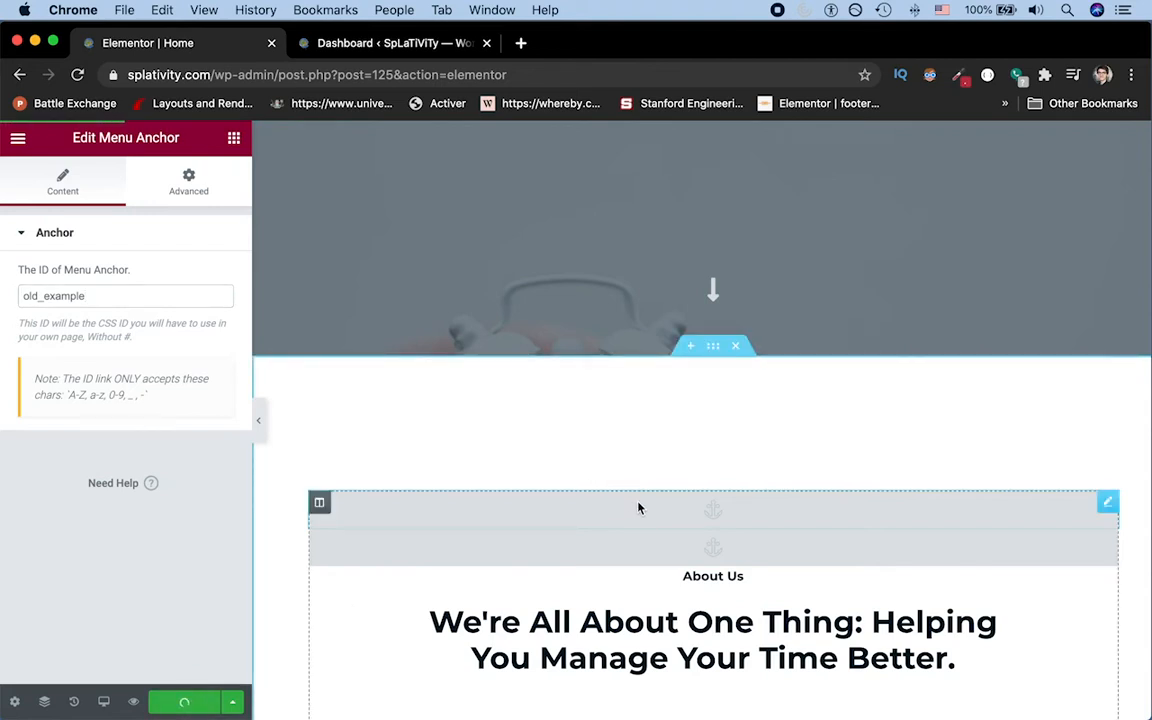
# Step: Change the Learn More button's link to #get_old and update the page
pyautogui.click(673, 557)
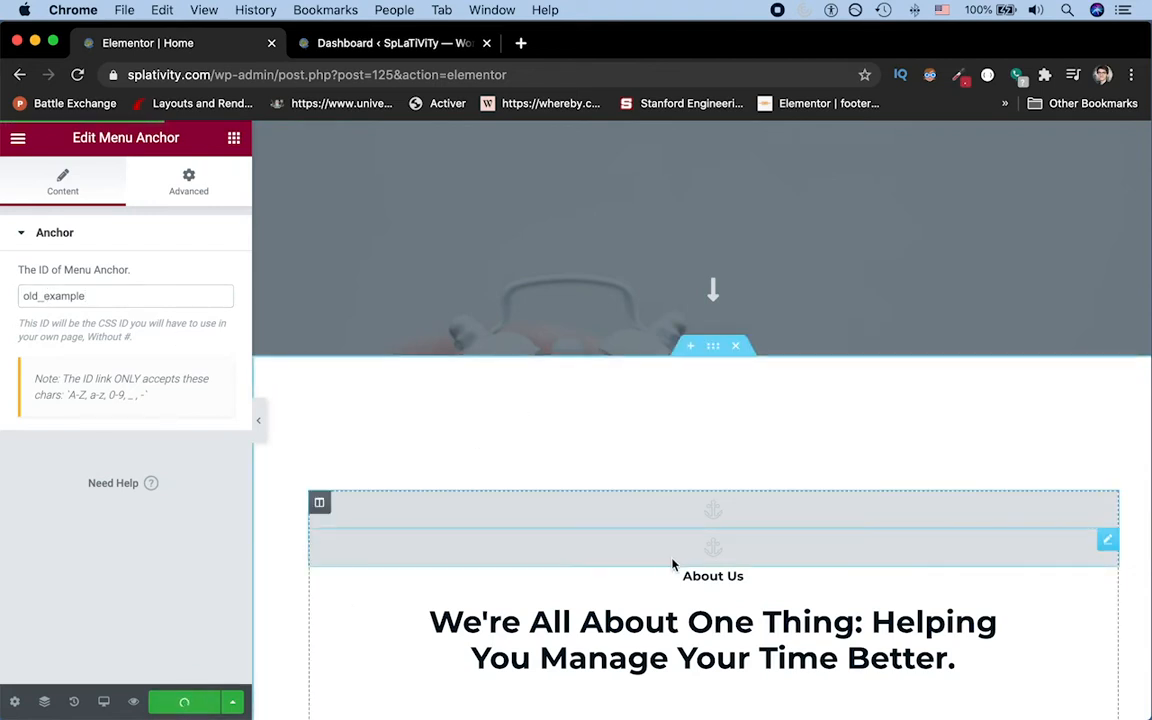
pyautogui.scroll(5, 612, 430)
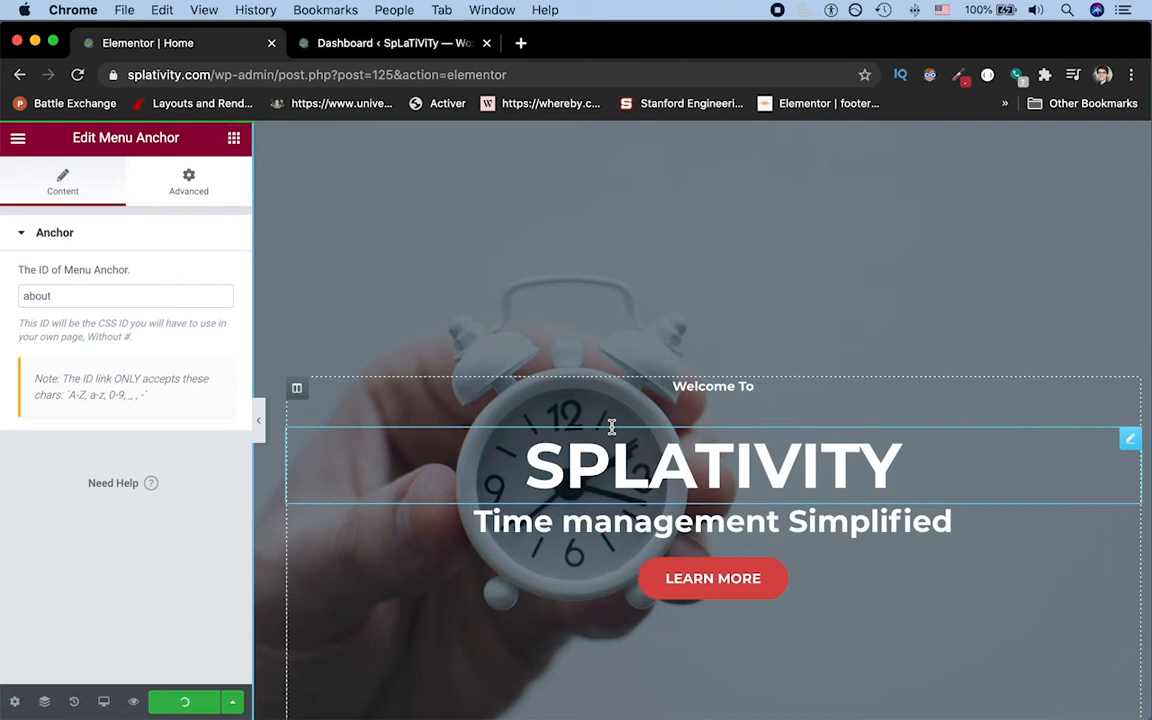
pyautogui.click(694, 578)
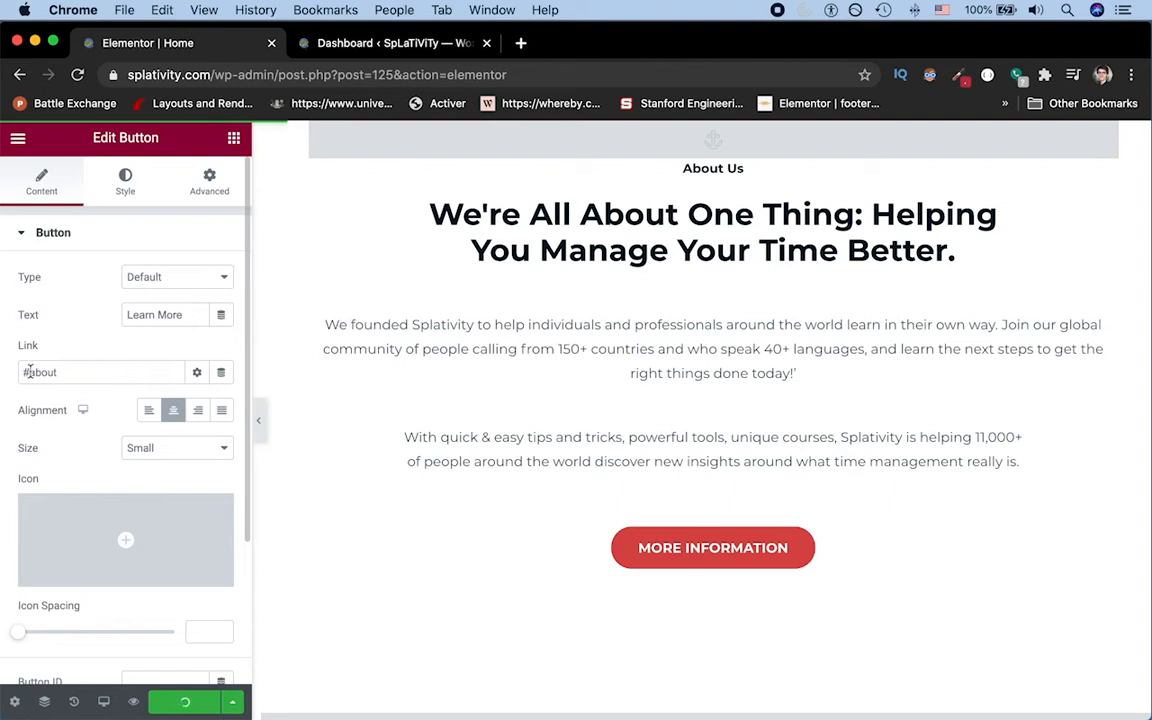
pyautogui.click(67, 374)
pyautogui.press('super+a')
pyautogui.write('#gel')
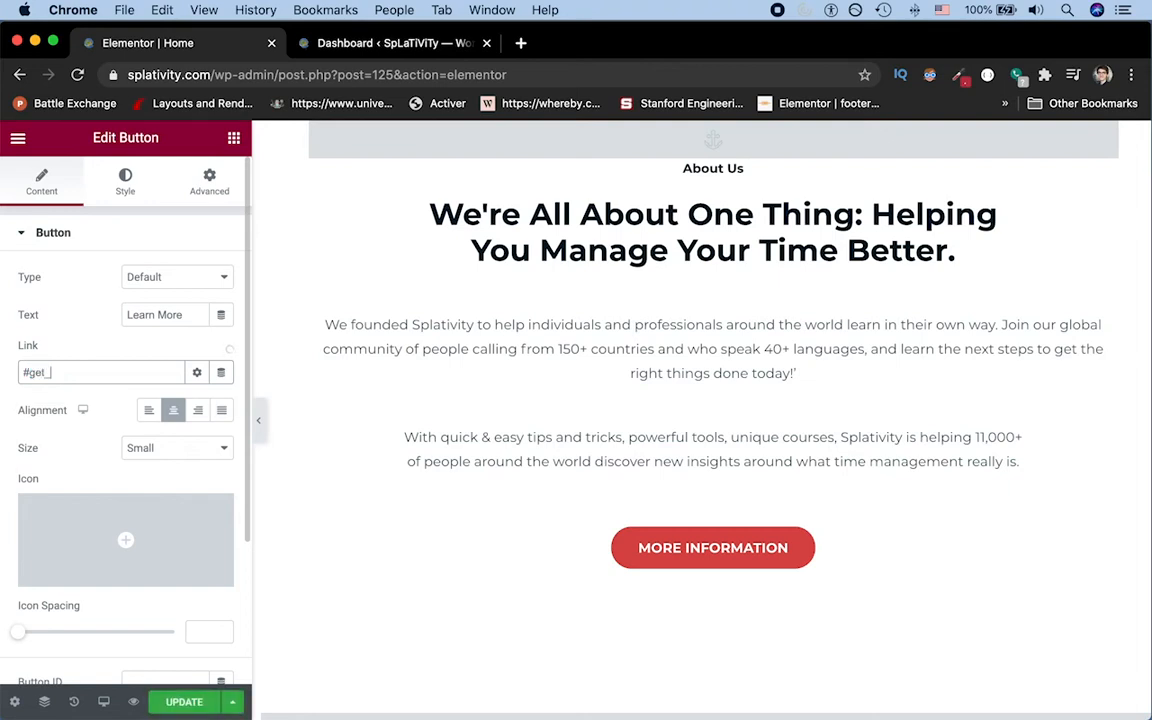
pyautogui.click(180, 701)
# Step: Set the ID of the upper menu anchor above "About Us" to get_old
pyautogui.scroll(3, 705, 213)
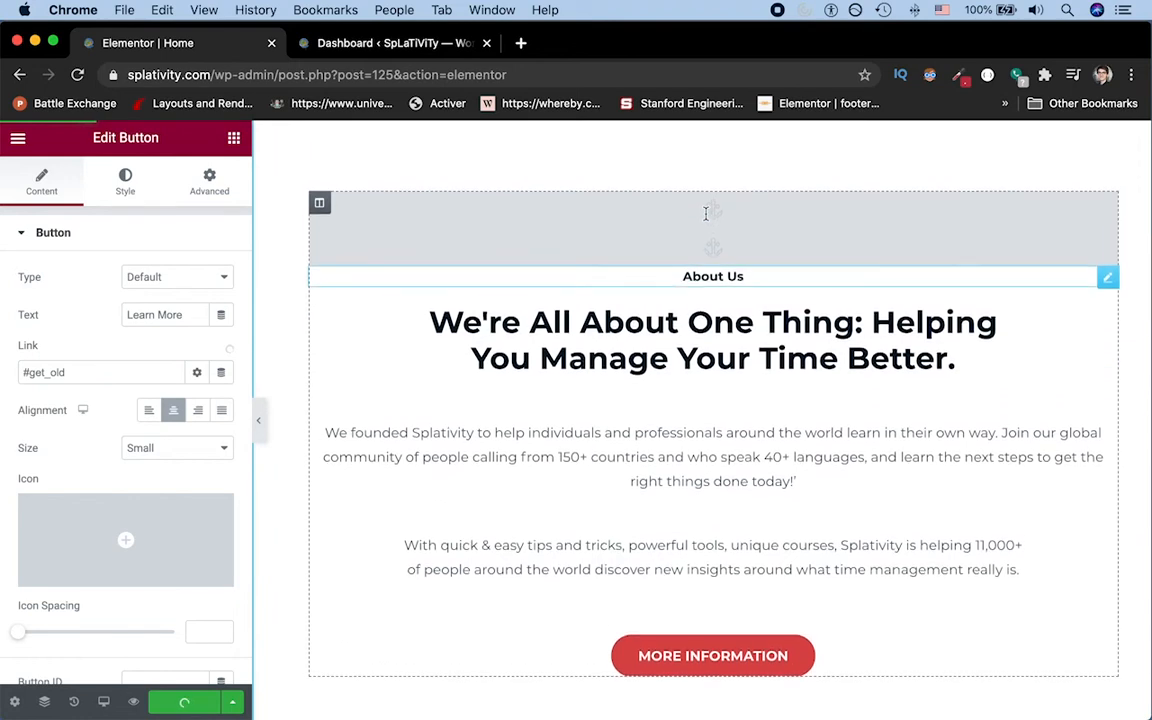
pyautogui.click(705, 219)
pyautogui.doubleClick(98, 295)
pyautogui.write('get_old')
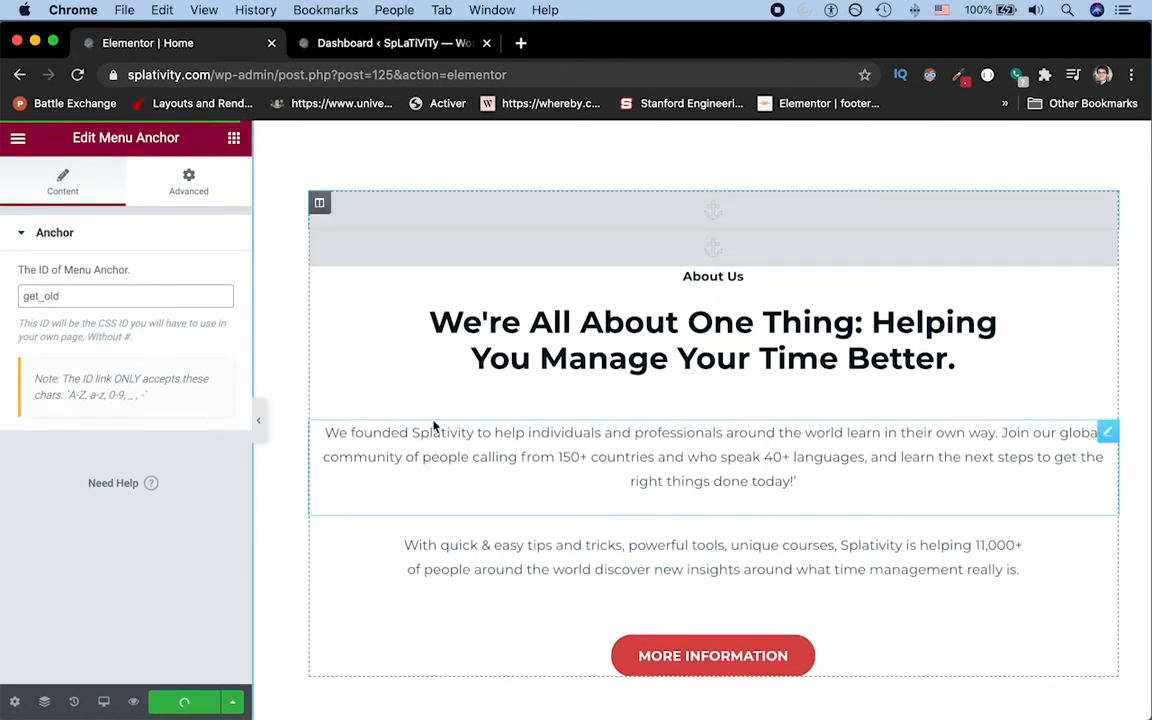
# Step: Test the Learn More button's jump to its linked anchor
pyautogui.scroll(3, 543, 404)
pyautogui.scroll(10, 543, 404)
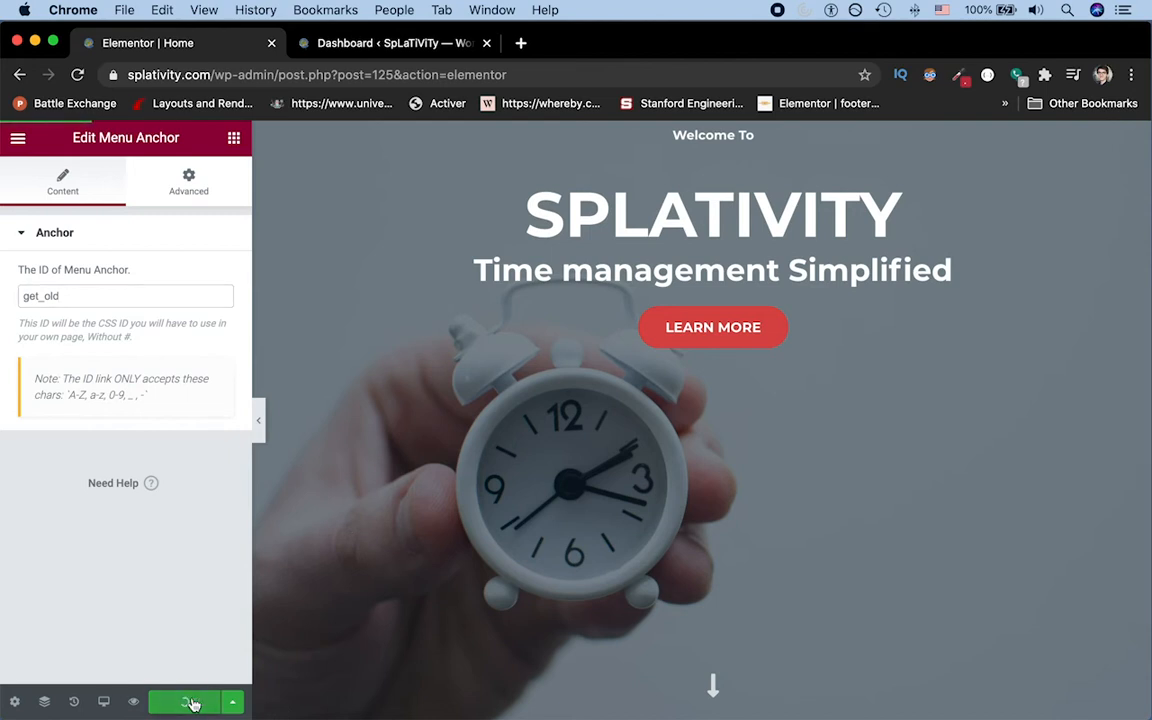
pyautogui.click(710, 330)
# Step: Delete the upper menu anchor above "About Us" and open the remaining anchor's settings
pyautogui.scroll(1, 690, 245)
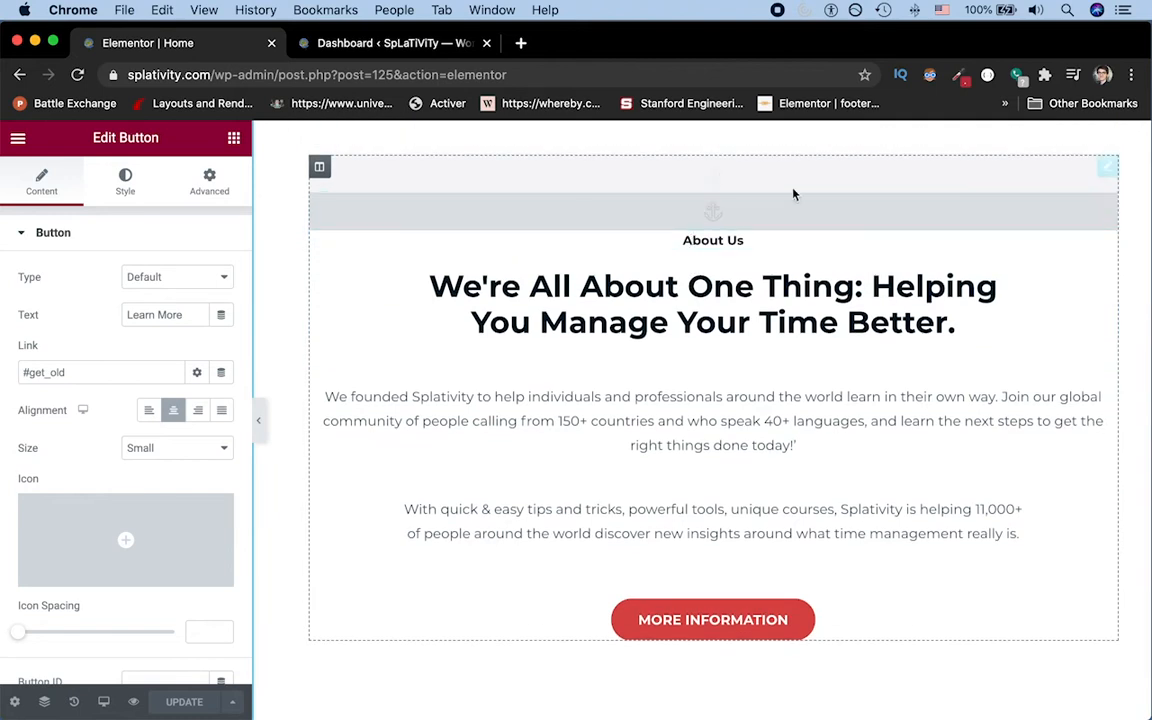
pyautogui.rightClick(738, 180)
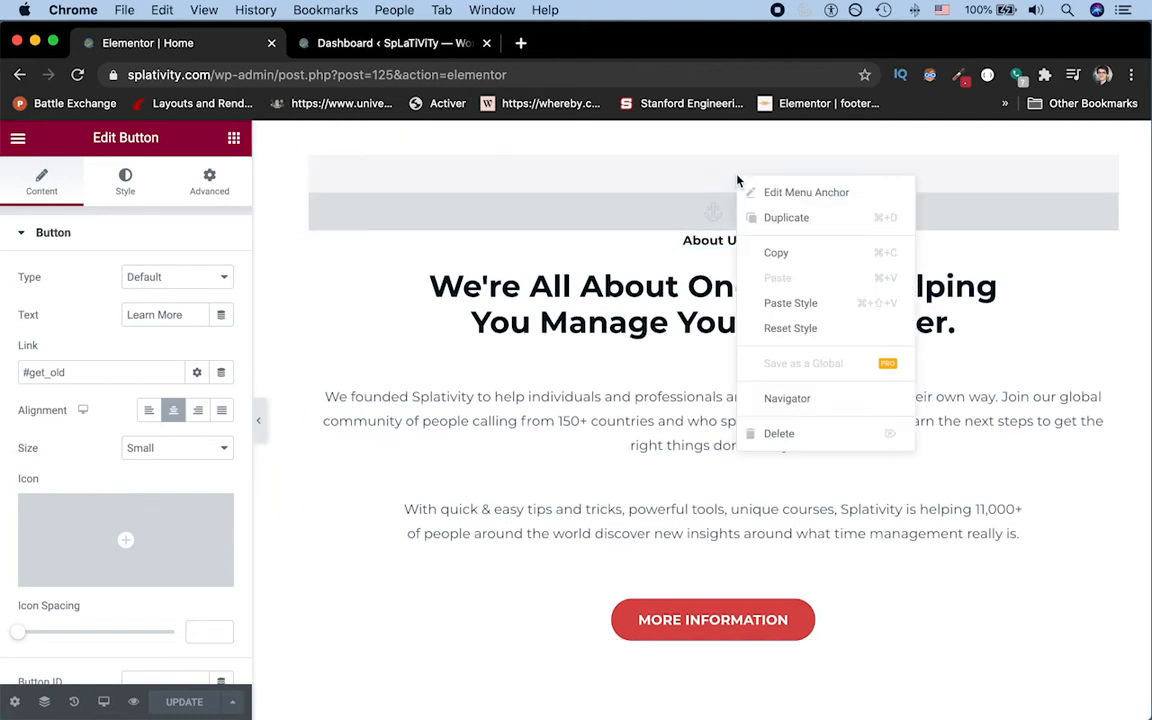
pyautogui.click(775, 434)
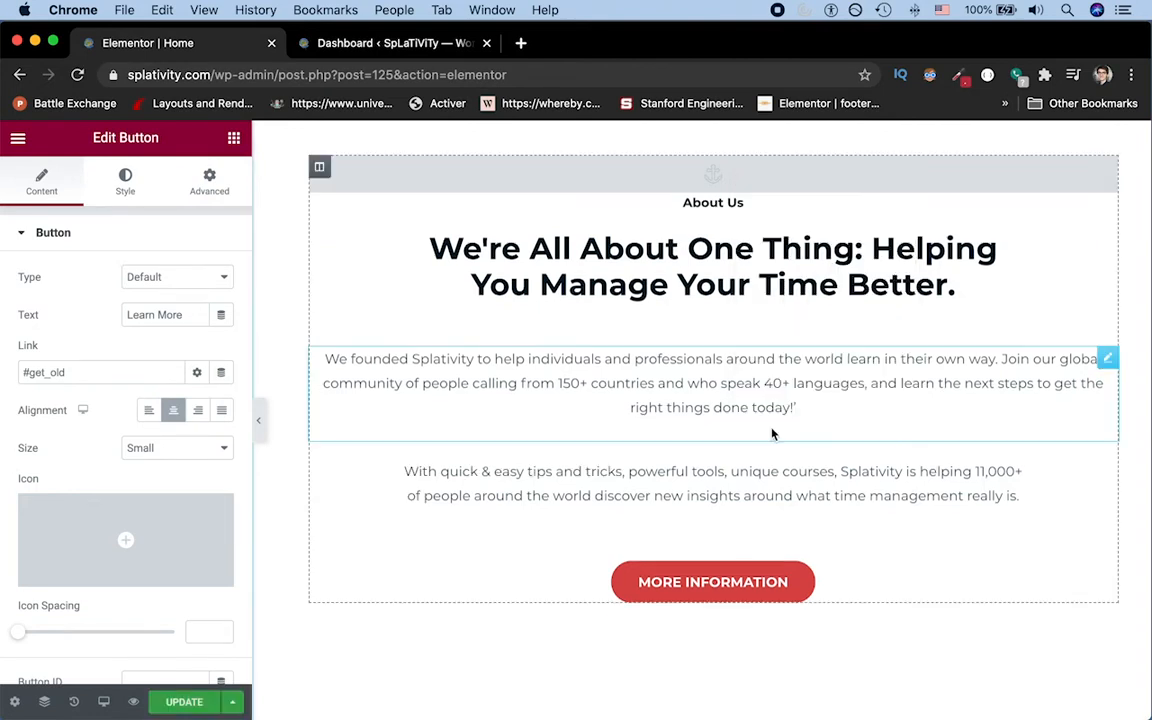
pyautogui.click(669, 179)
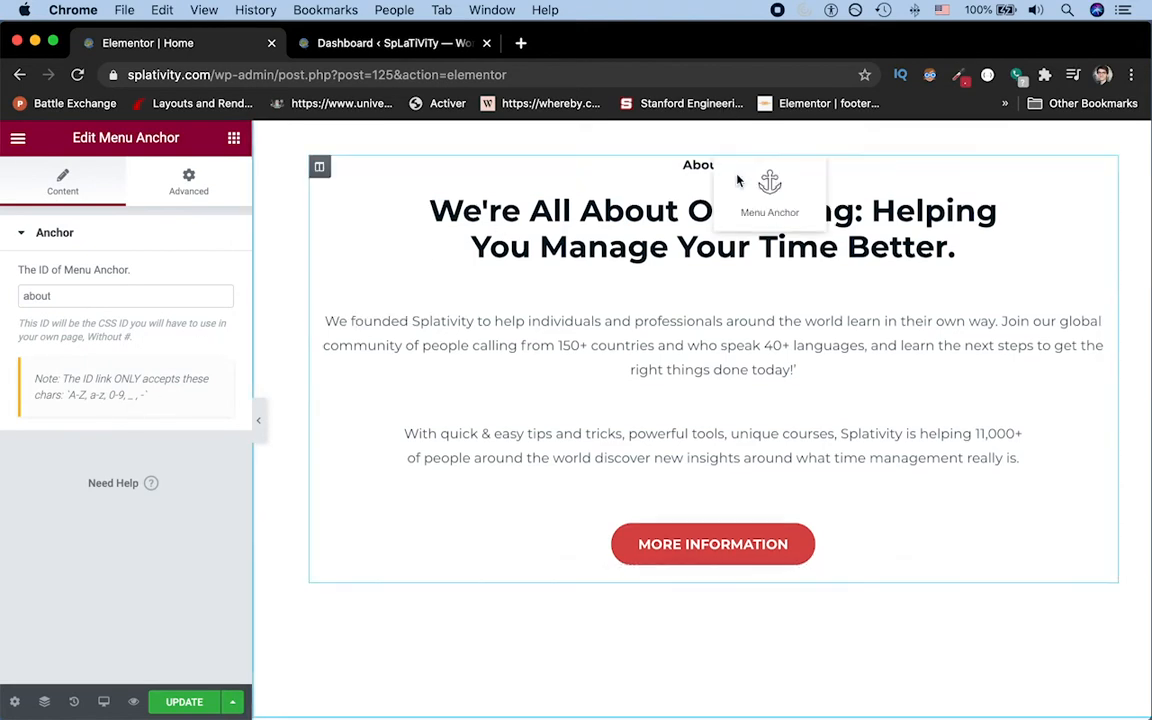
# Step: Set the Learn More button's link to #about and update the page
pyautogui.scroll(10, 738, 178)
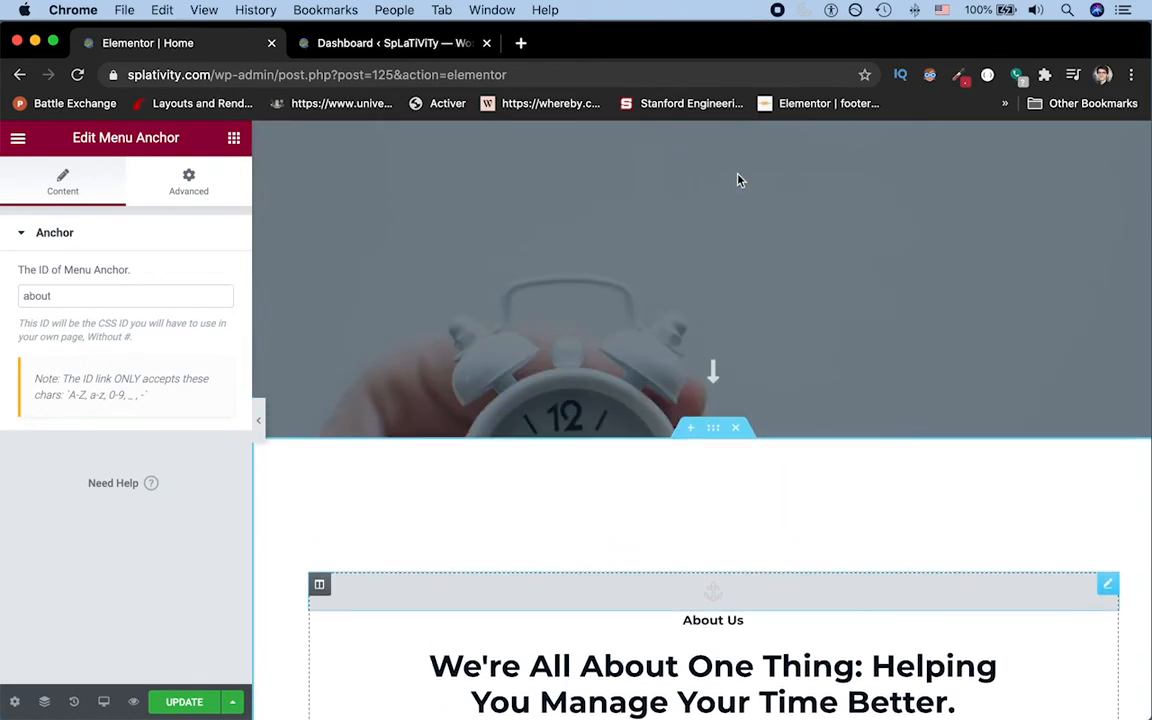
pyautogui.click(713, 316)
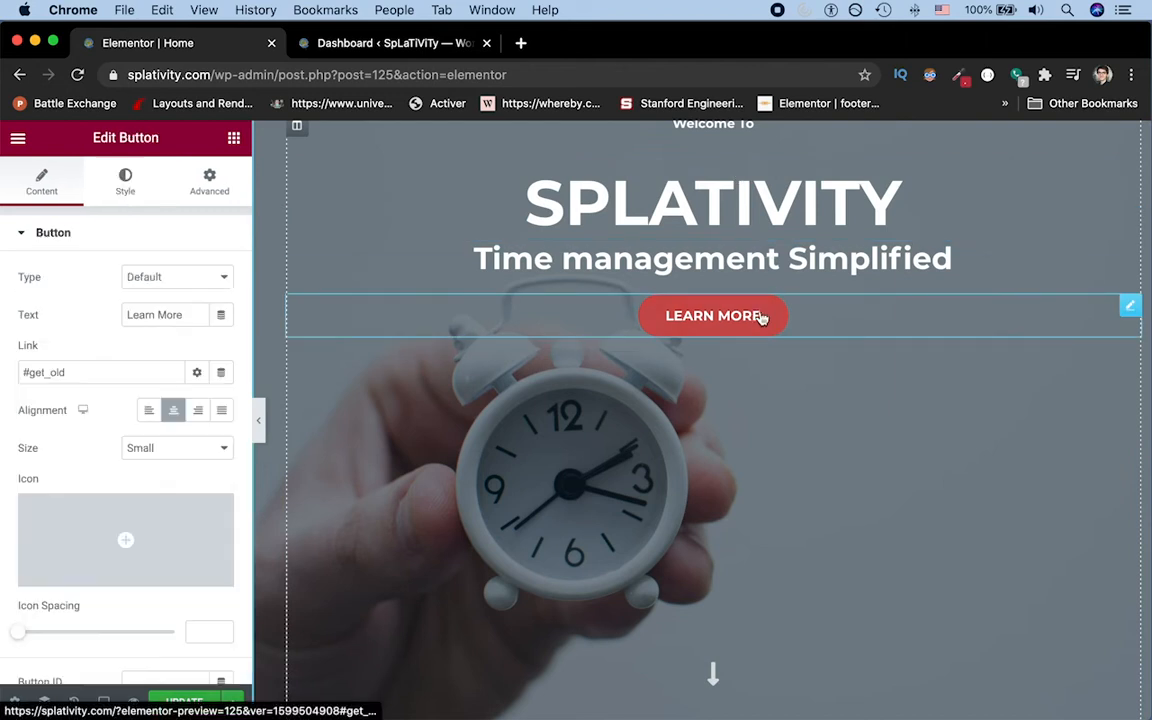
pyautogui.moveTo(22, 372); pyautogui.dragTo(65, 374)
pyautogui.press('super+c')
pyautogui.press('Right')
pyautogui.hotkey('alt', 'shift', 'Left')
pyautogui.write('abou')
pyautogui.click(168, 701)
# Step: Compare the More Information button's link with the ID of the menu anchor above the "Time Management Distilled" section
pyautogui.scroll(-5, 738, 437)
pyautogui.scroll(-10, 738, 437)
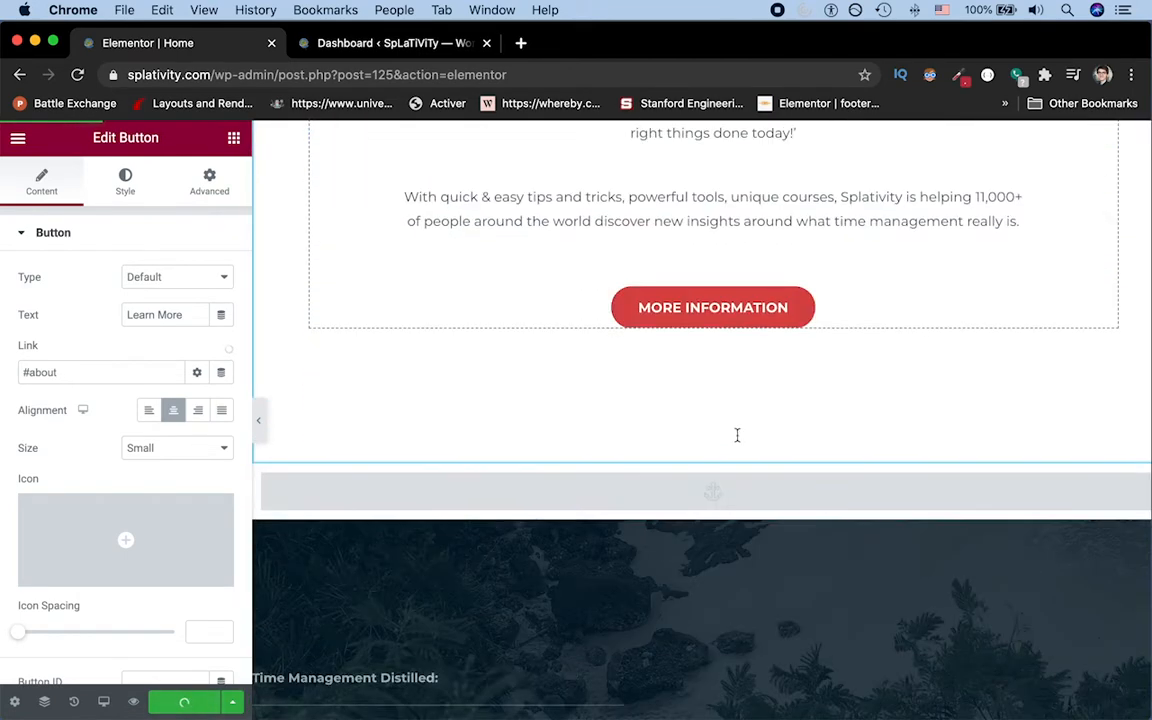
pyautogui.scroll(4, 738, 441)
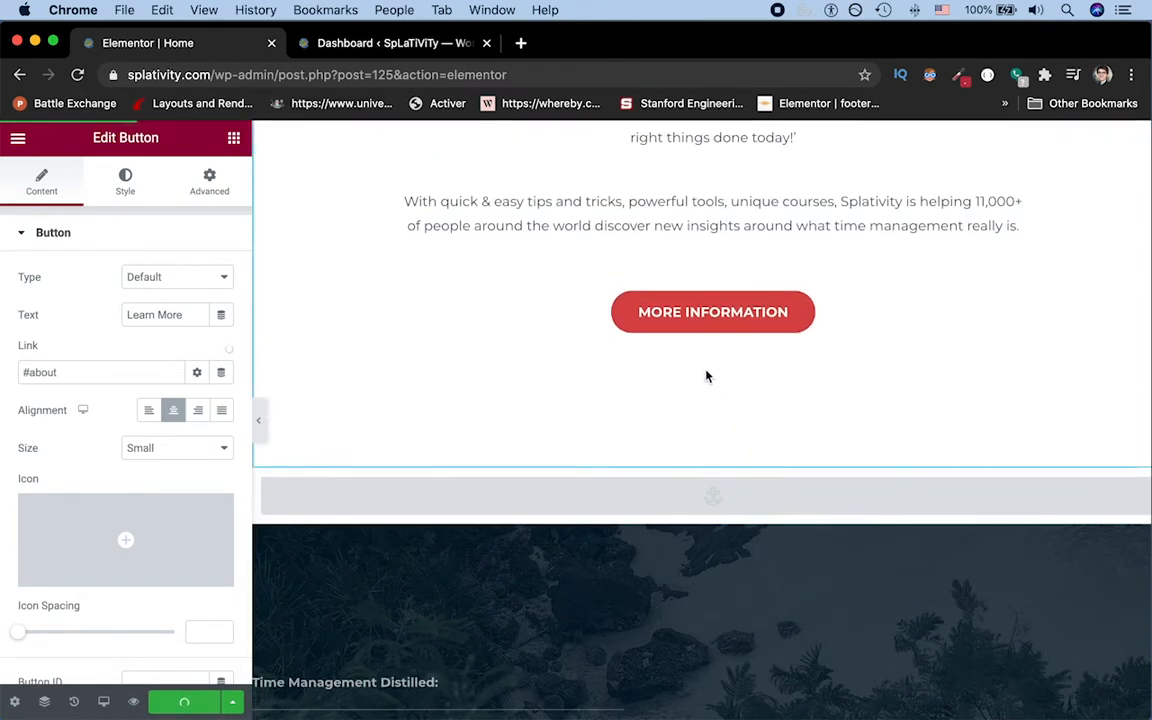
pyautogui.click(924, 314)
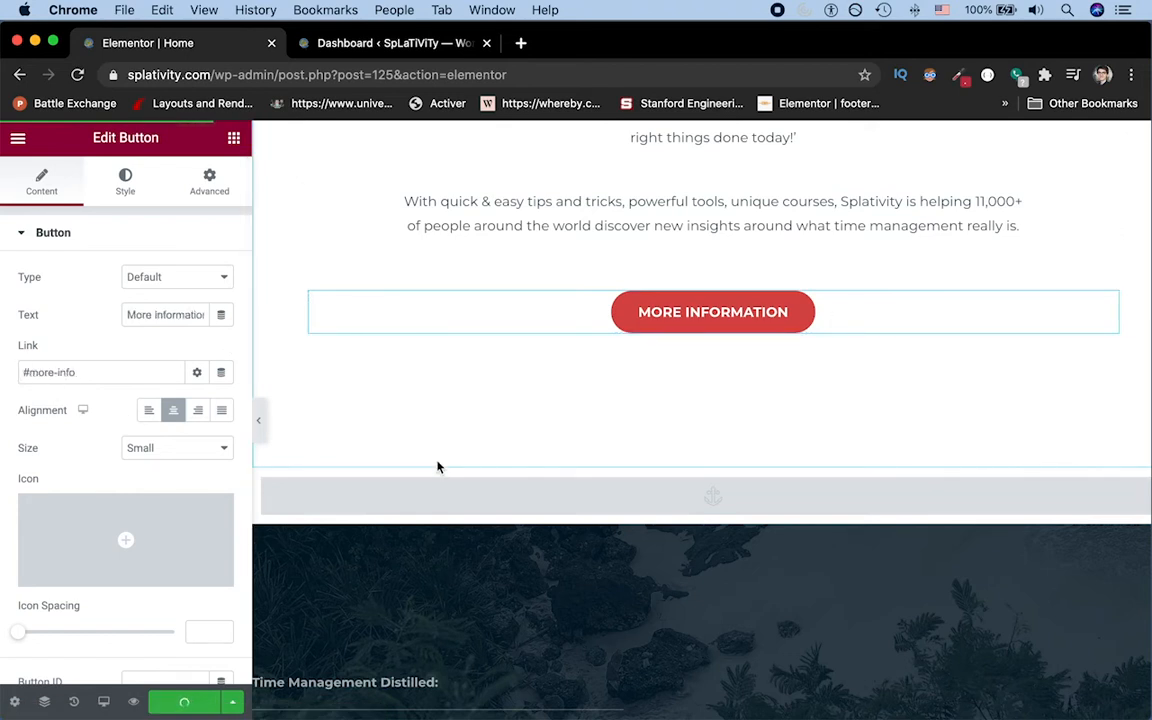
pyautogui.scroll(-5, 437, 465)
pyautogui.scroll(2, 707, 167)
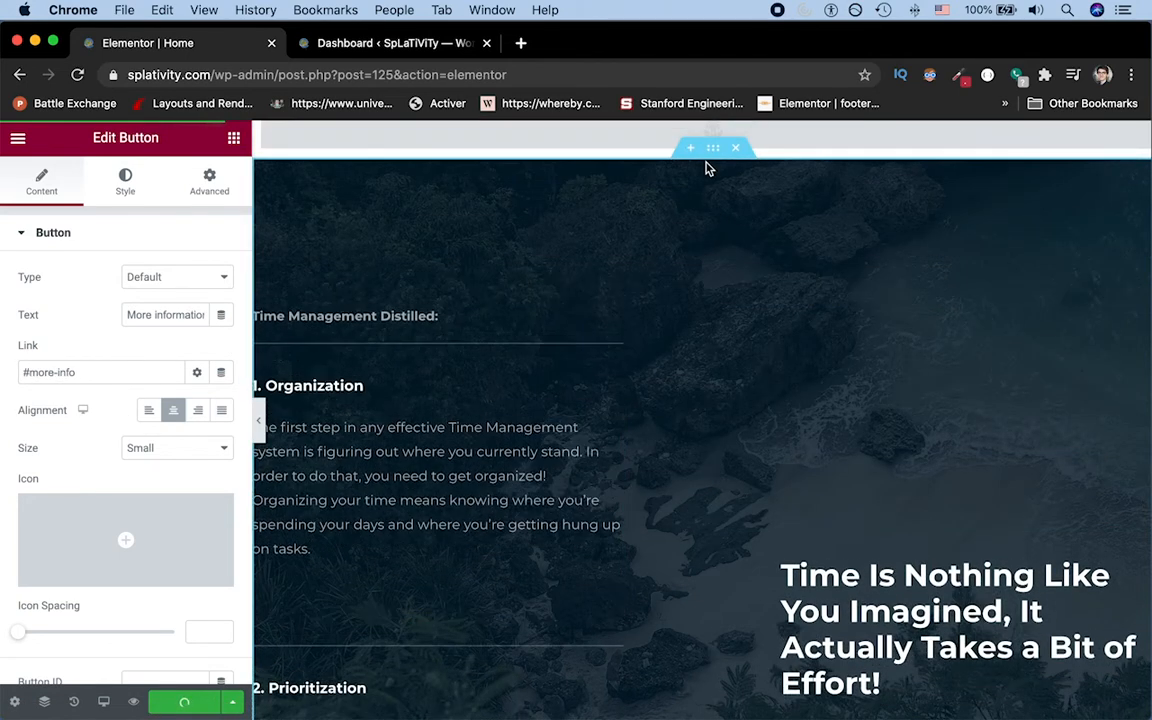
pyautogui.click(643, 175)
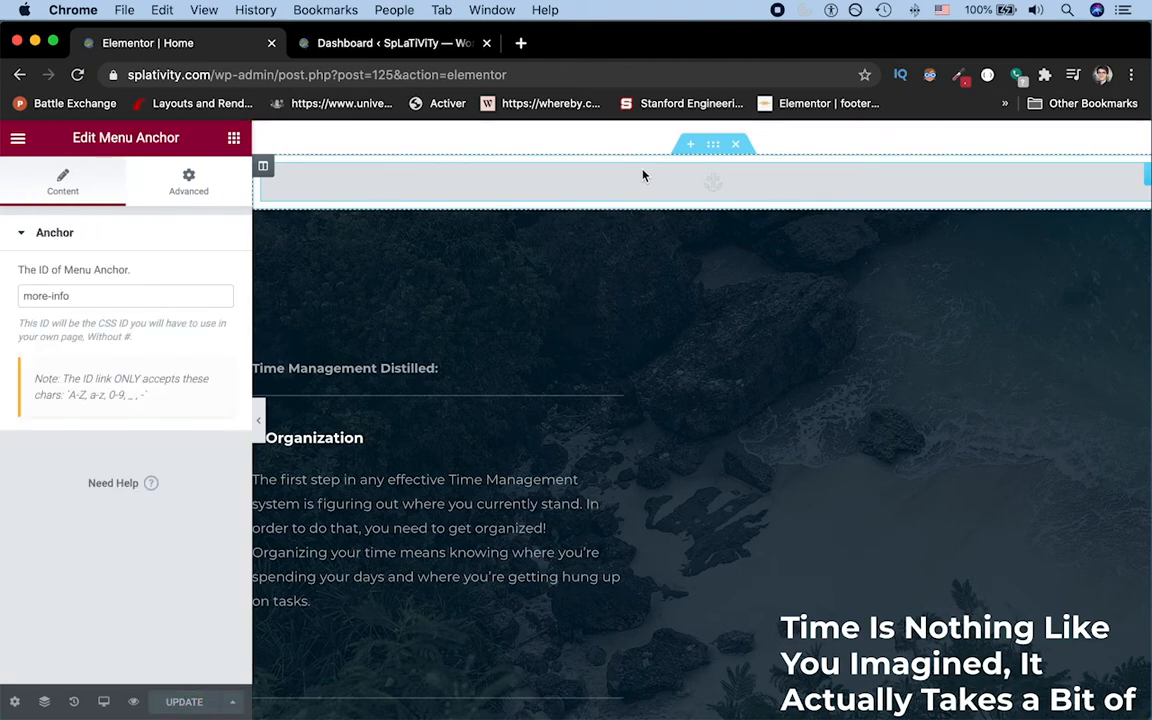
# Step: Place a Menu Anchor widget directly above the "Projects" heading of the Our Courses section
pyautogui.scroll(-12, 643, 175)
pyautogui.scroll(-10, 643, 175)
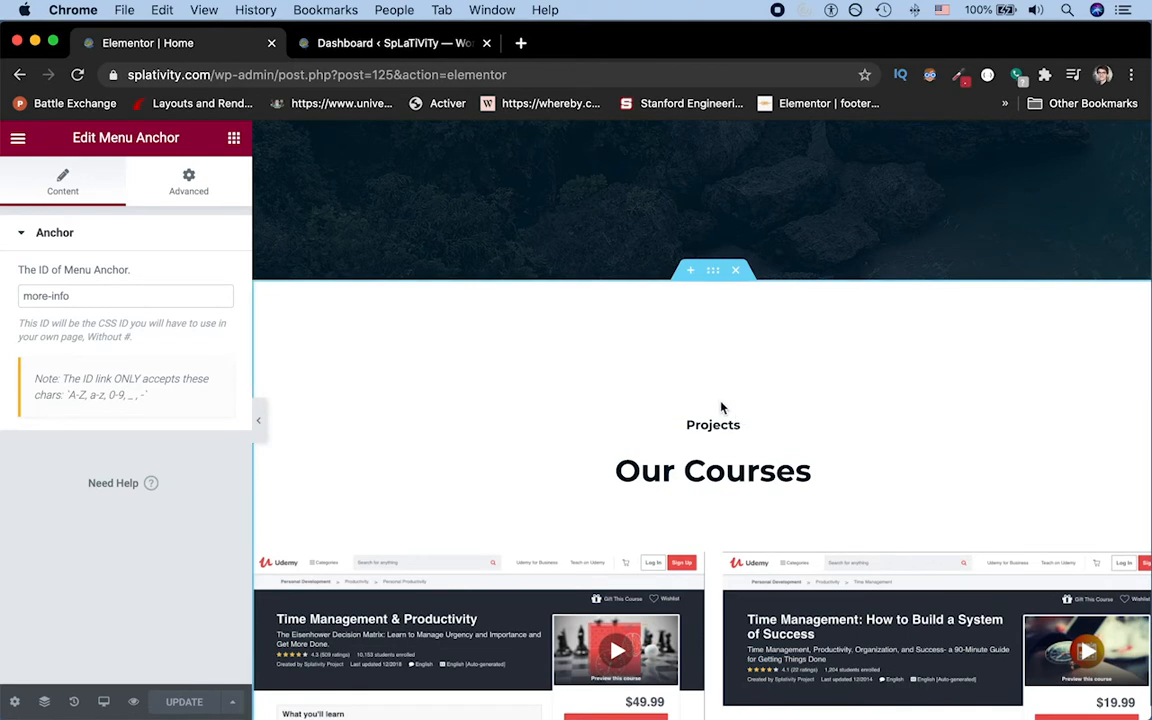
pyautogui.click(18, 139)
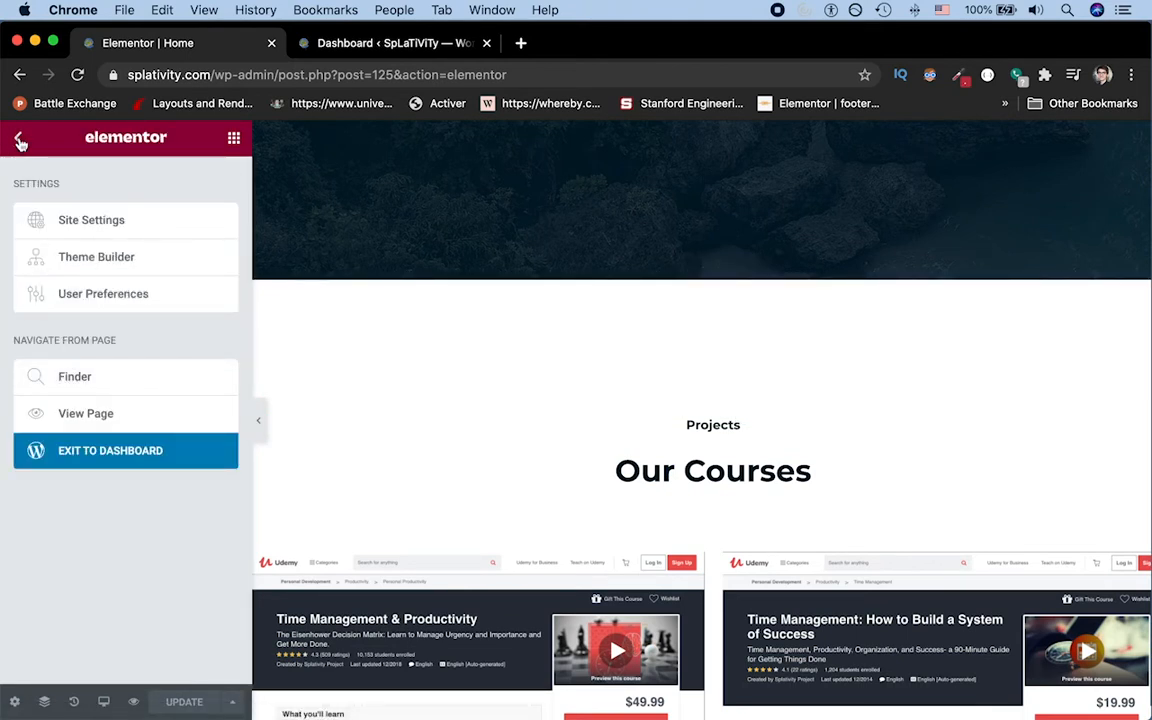
pyautogui.click(20, 141)
pyautogui.write('anc')
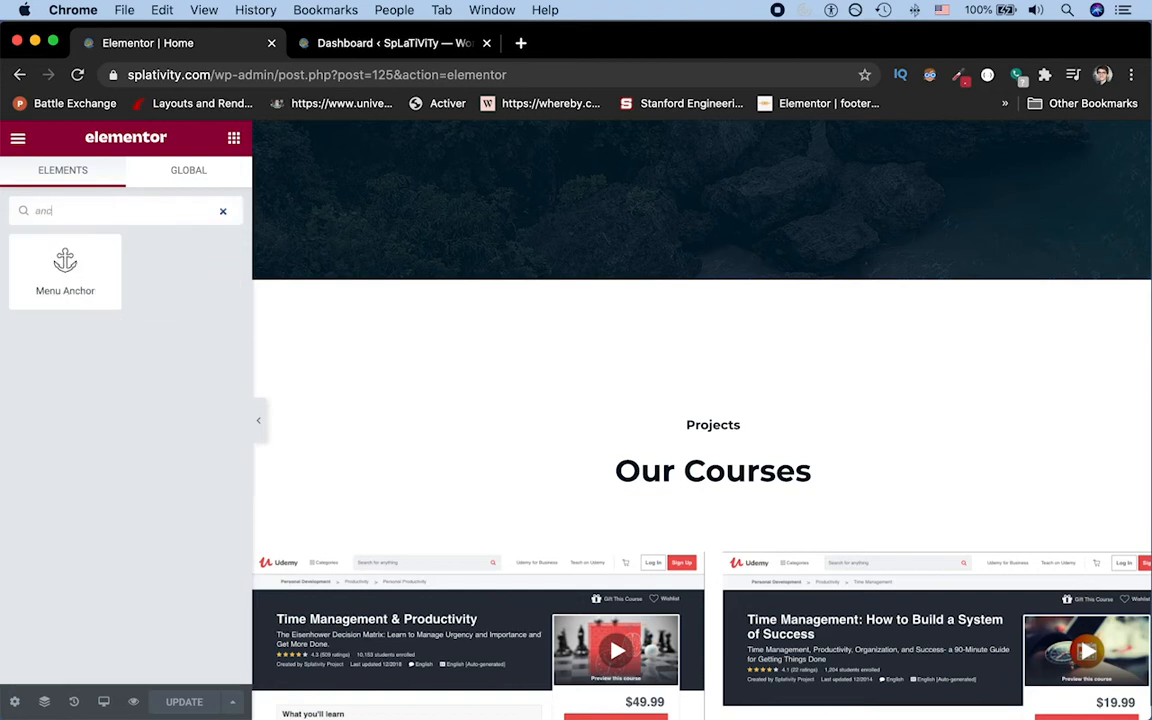
pyautogui.moveTo(90, 268); pyautogui.dragTo(732, 424)
# Step: Set the new anchor's ID to projects and update the page
pyautogui.click(139, 294)
pyautogui.write('projects')
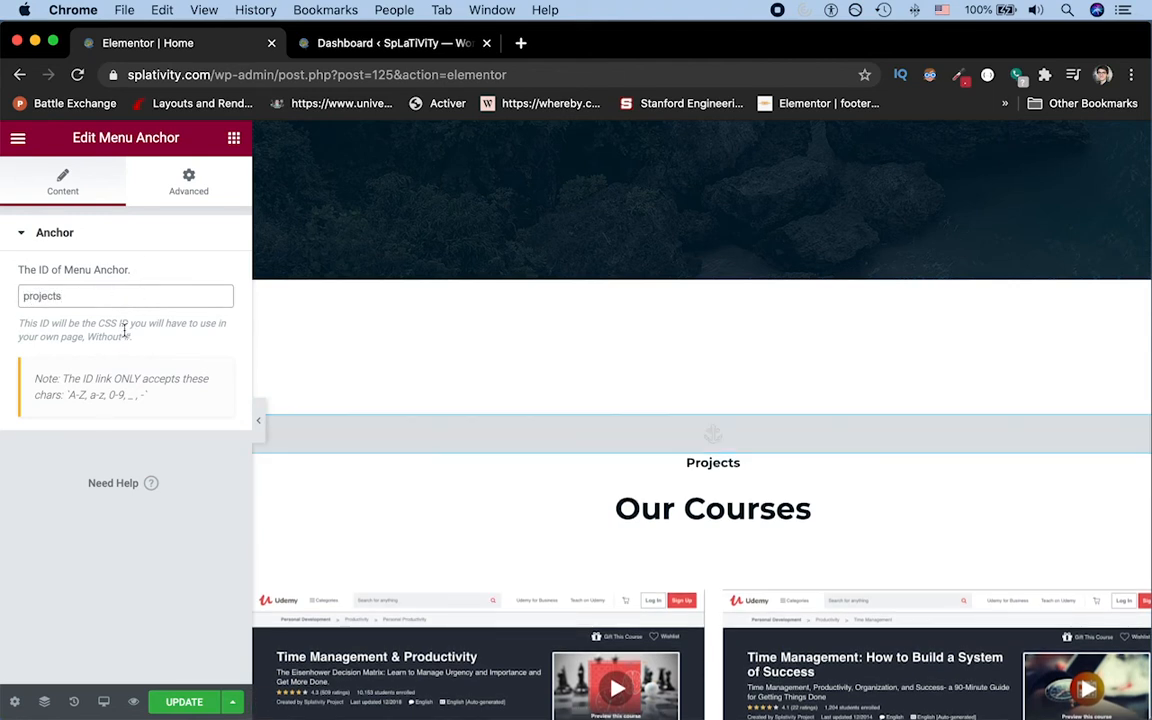
pyautogui.click(194, 704)
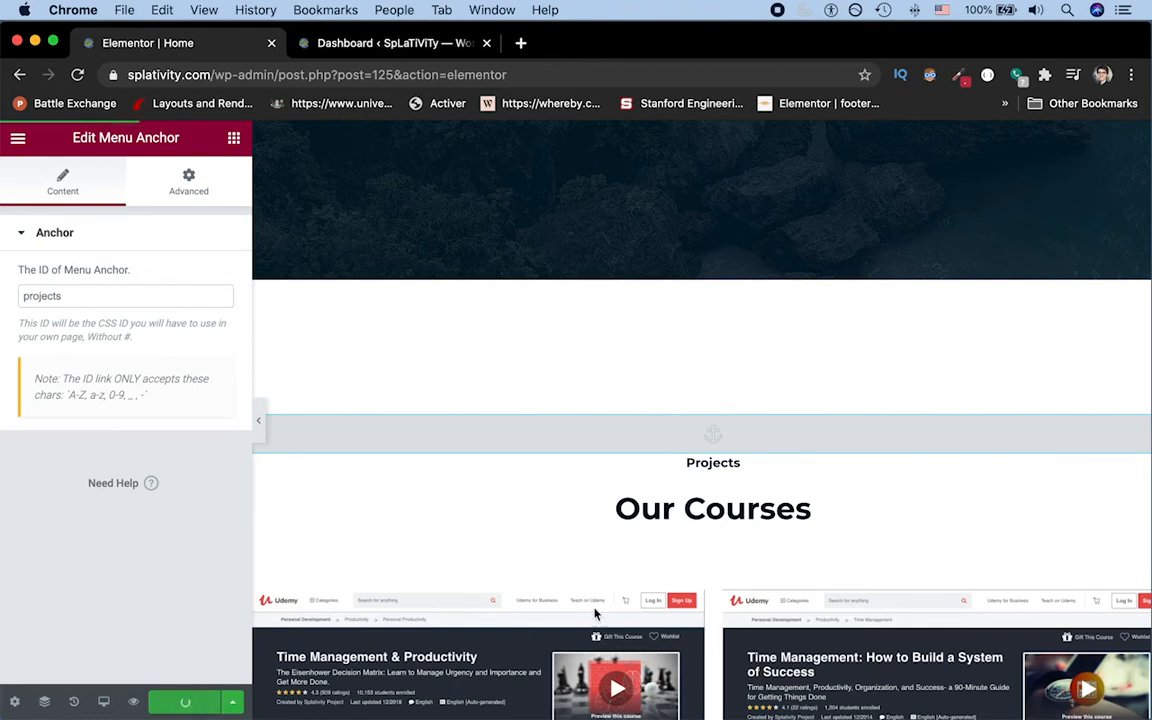
# Step: Place a Menu Anchor widget above the "Join Over 10,000 Students Today, and Enroll Now!" heading
pyautogui.scroll(-10, 730, 571)
pyautogui.scroll(-2, 730, 571)
pyautogui.scroll(2, 730, 571)
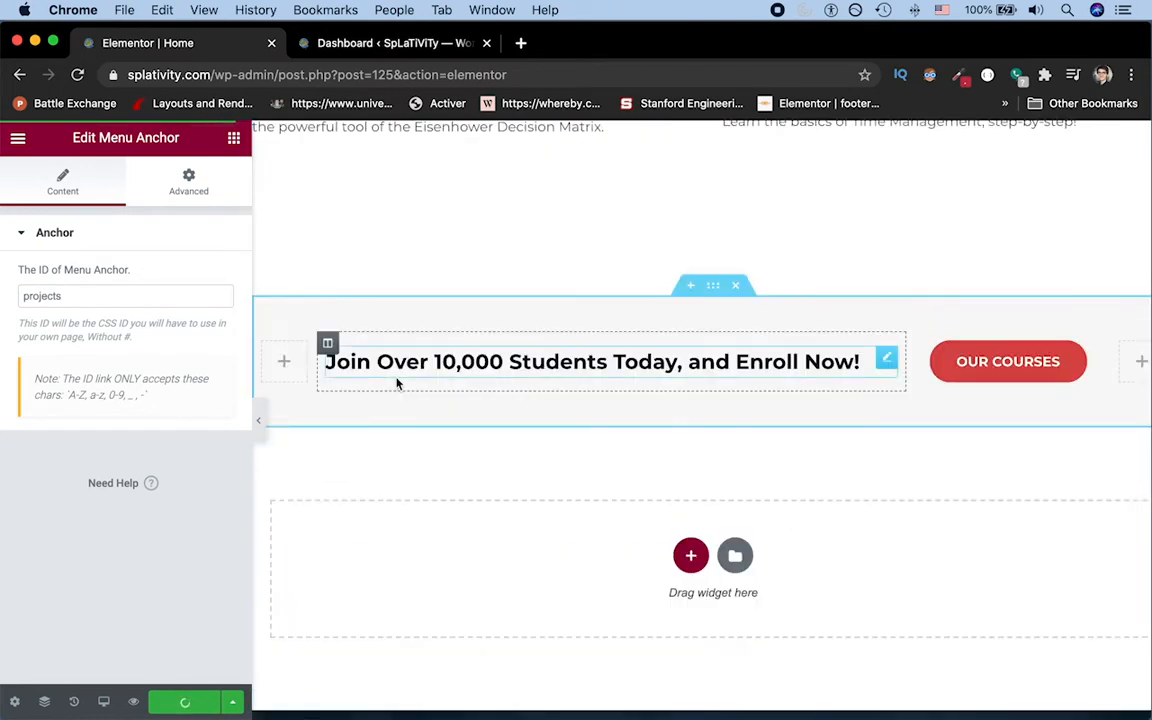
pyautogui.click(17, 140)
pyautogui.click(17, 141)
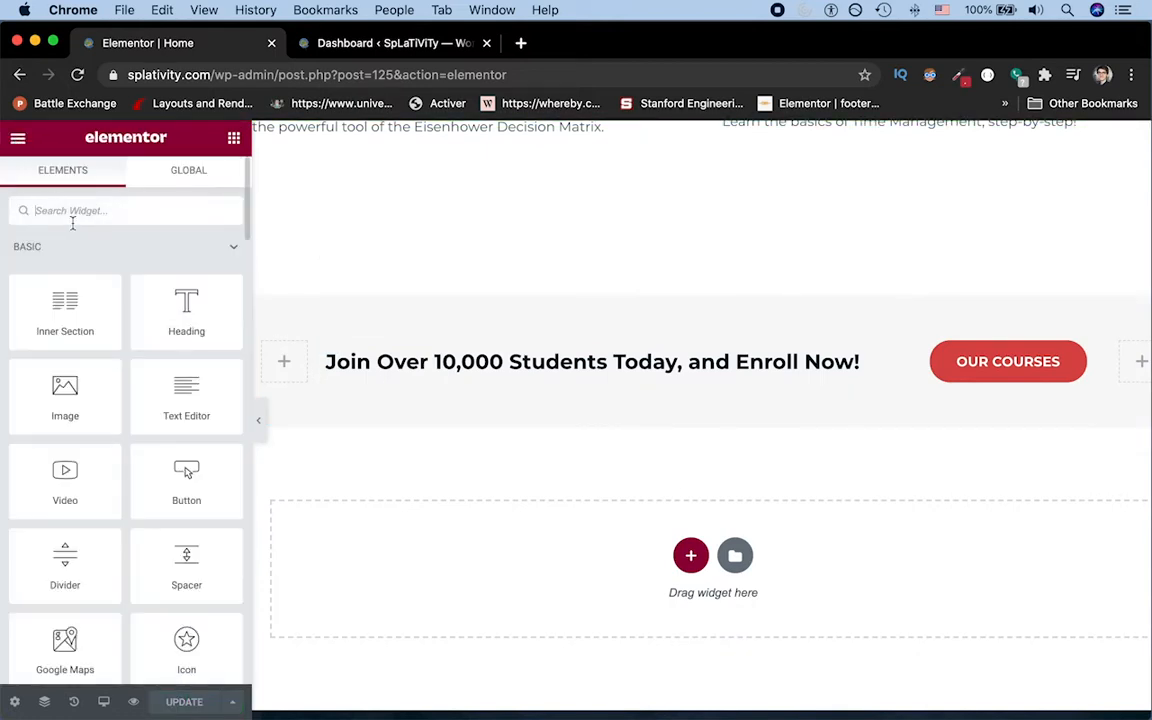
pyautogui.write('anch')
pyautogui.moveTo(66, 262); pyautogui.dragTo(382, 479)
# Step: Give the anchor above the enrollment heading the ID join and update the page
pyautogui.click(100, 288)
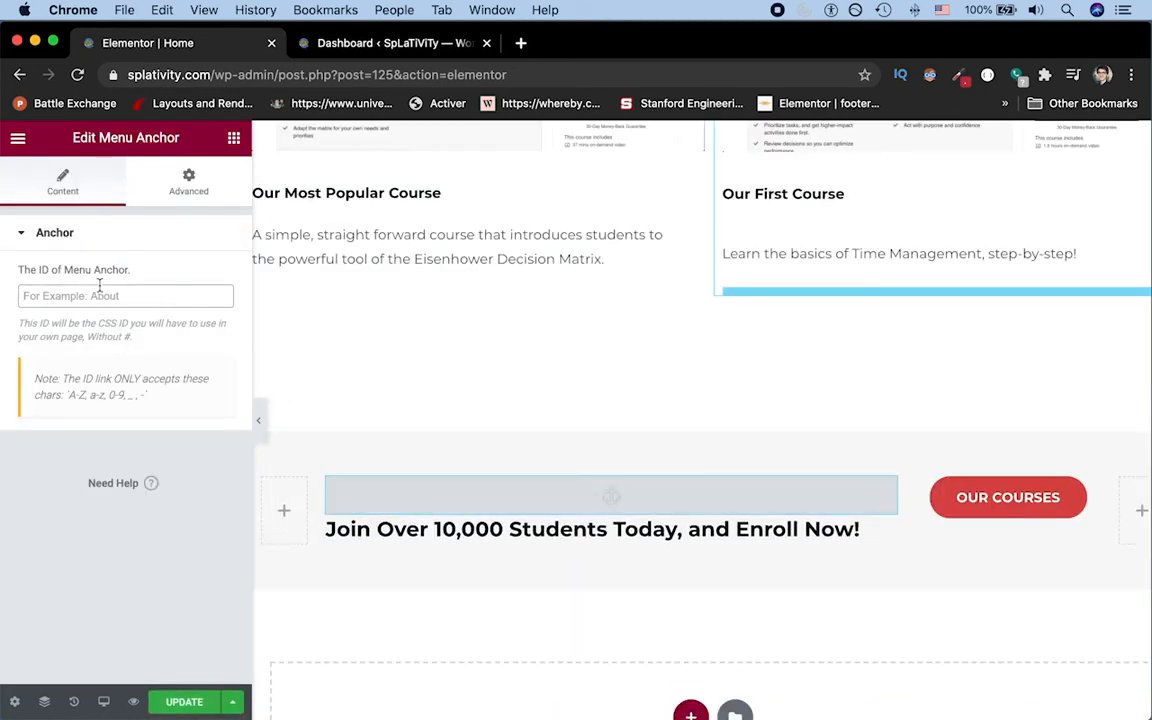
pyautogui.write('join')
pyautogui.click(176, 704)
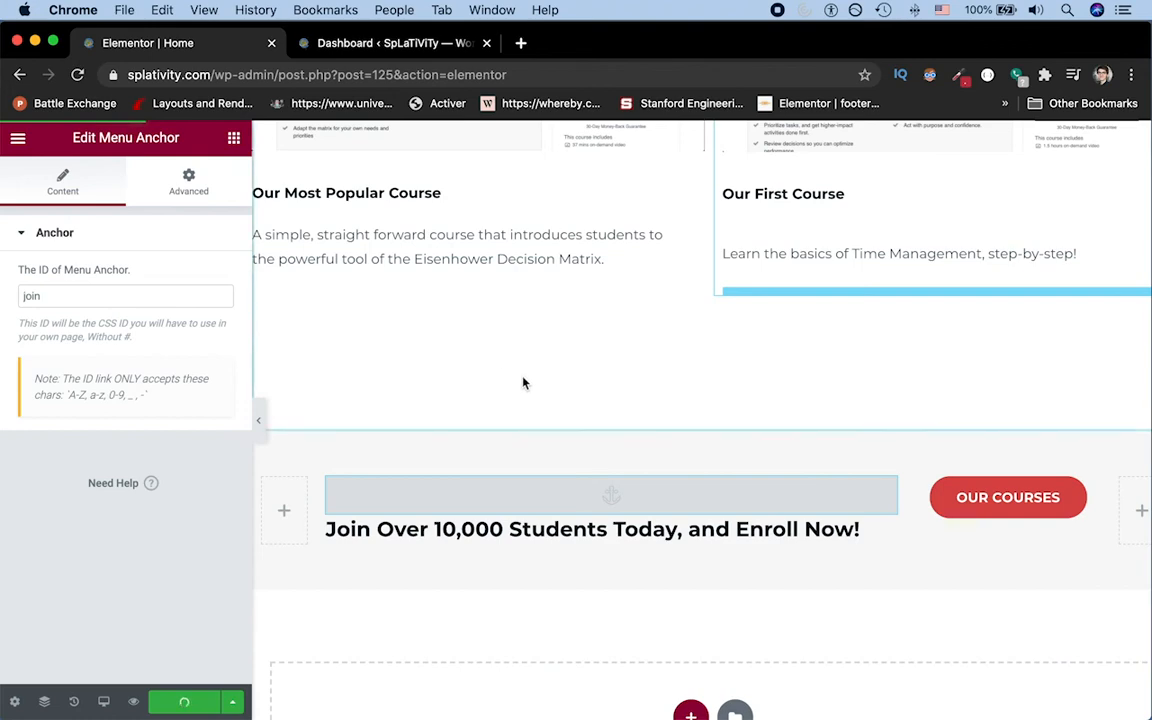
# Step: Review the link assigned to the Learn More button in the hero section
pyautogui.scroll(20, 522, 383)
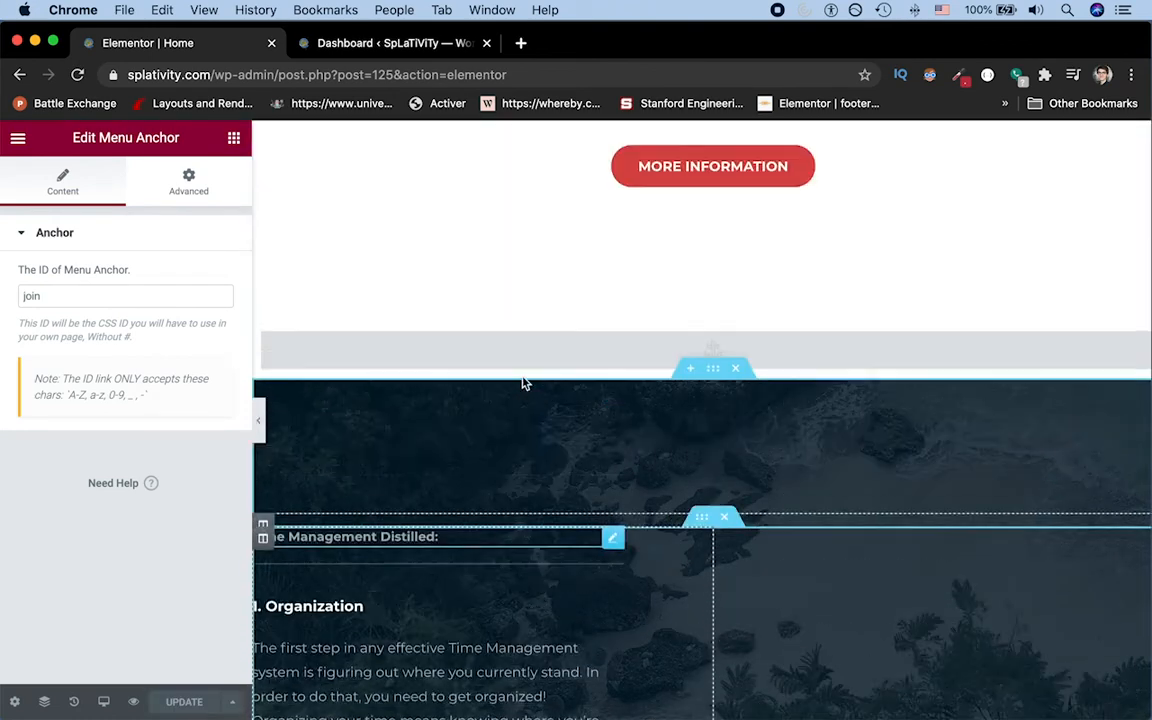
pyautogui.scroll(20, 522, 383)
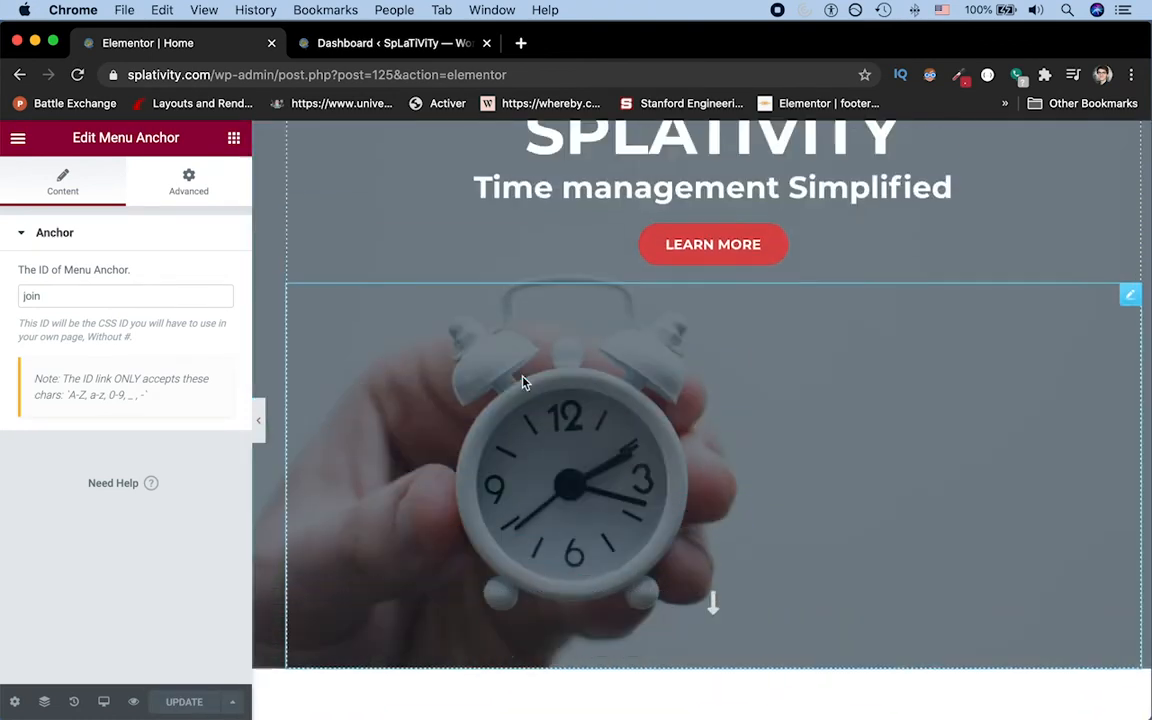
pyautogui.scroll(3, 522, 383)
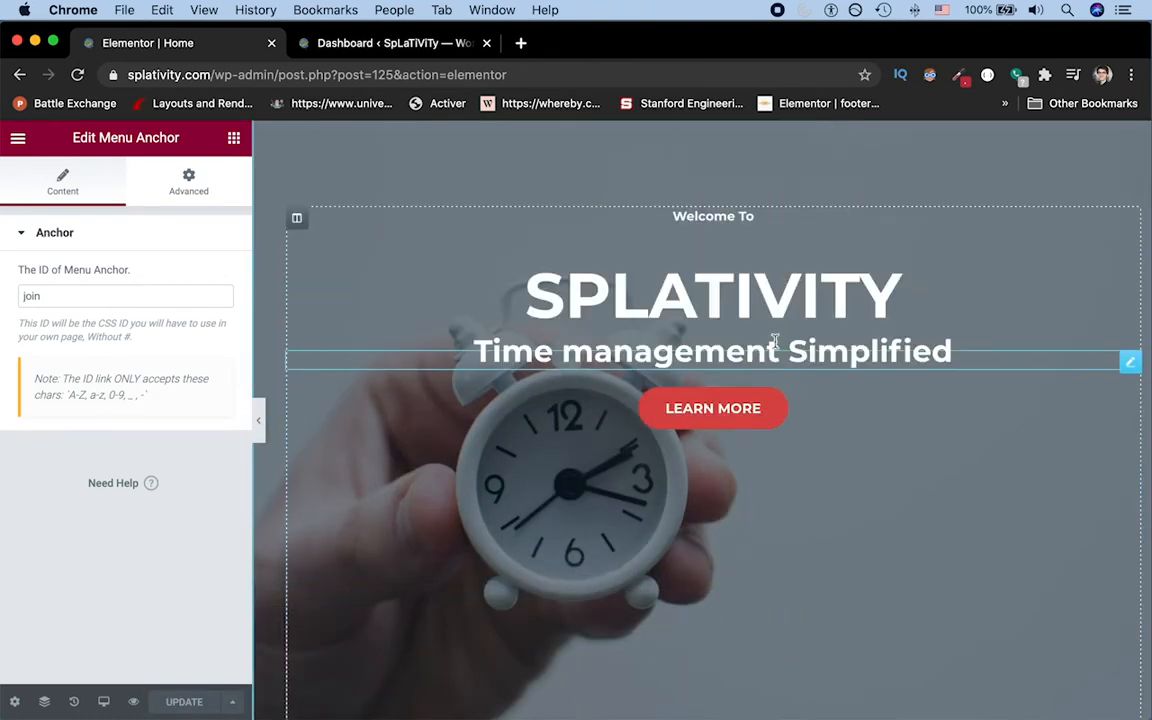
pyautogui.click(905, 413)
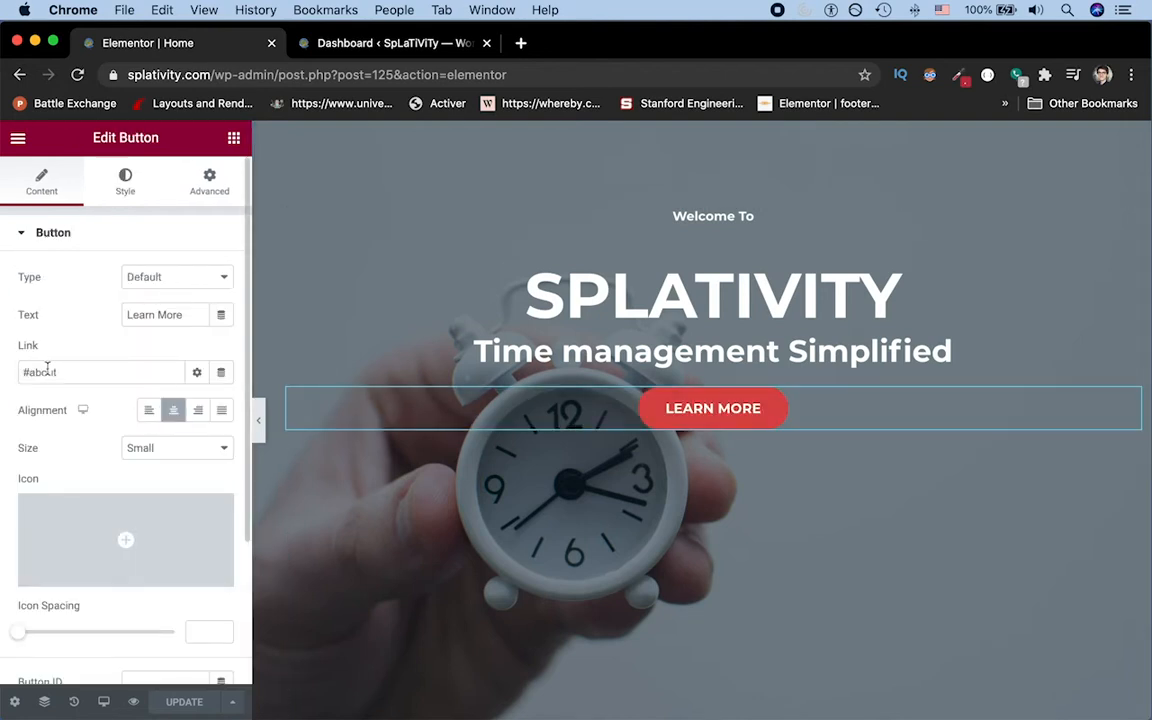
pyautogui.scroll(5, 990, 400)
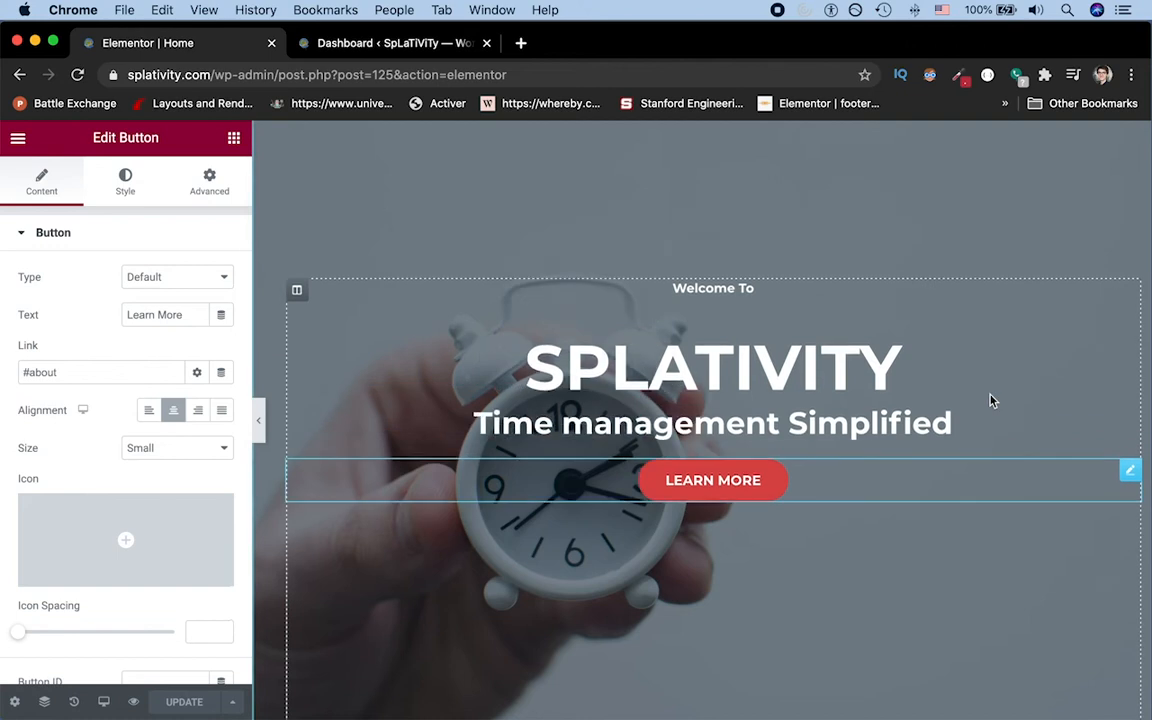
# Step: Switch to the WordPress dashboard and open the site's Menus page
pyautogui.click(386, 42)
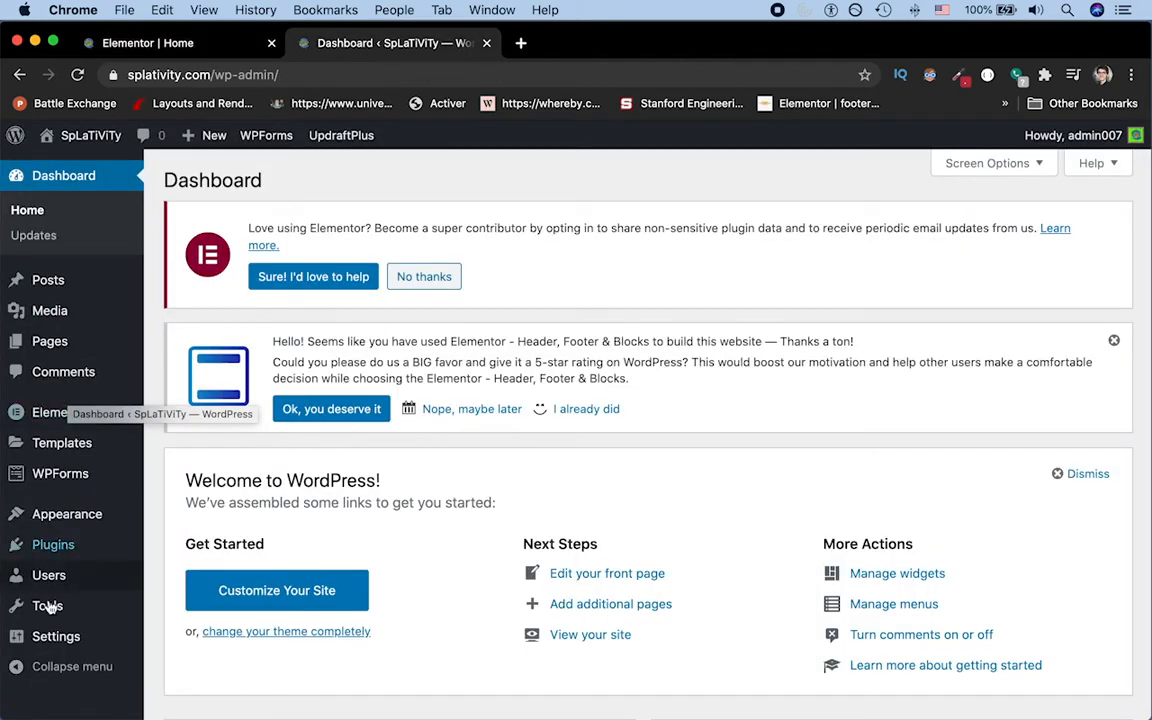
pyautogui.moveTo(52, 524)
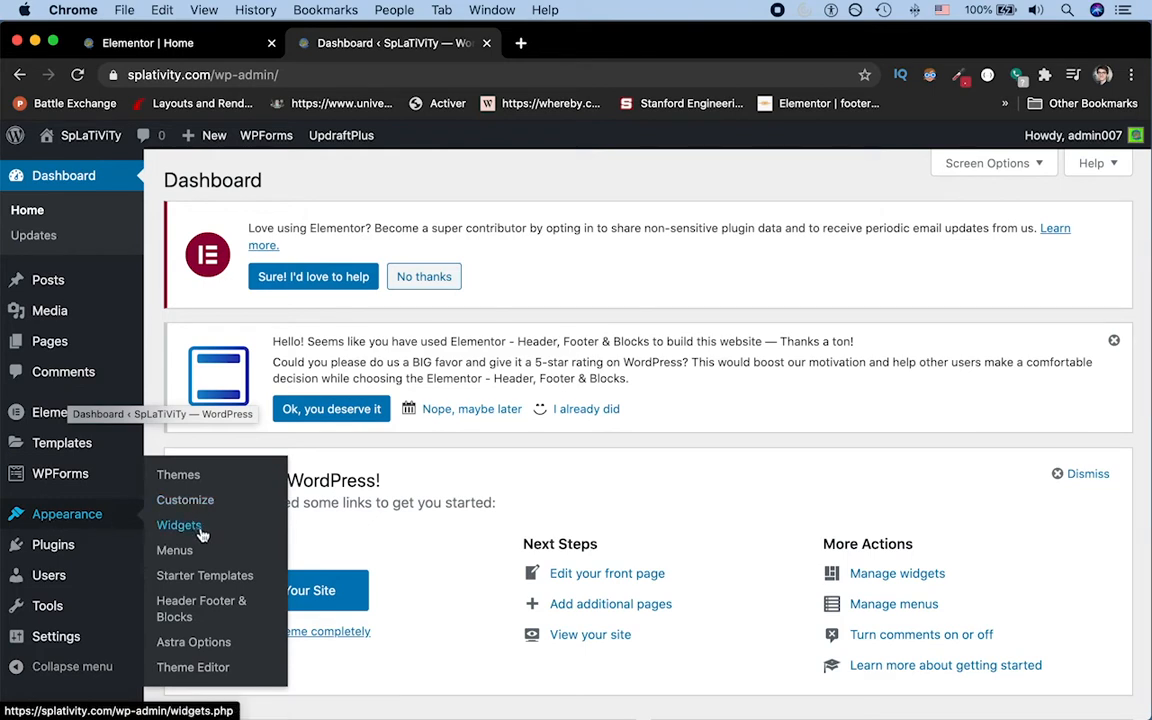
pyautogui.click(175, 550)
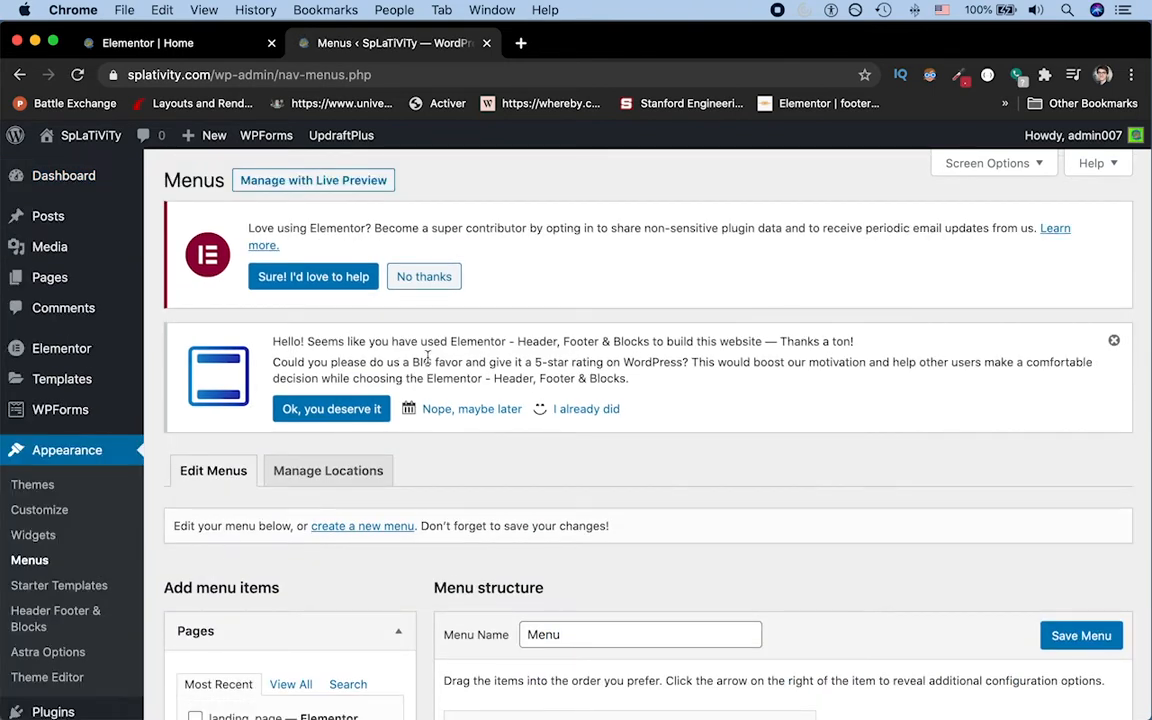
# Step: Create a new menu named main_page_menu
pyautogui.click(378, 536)
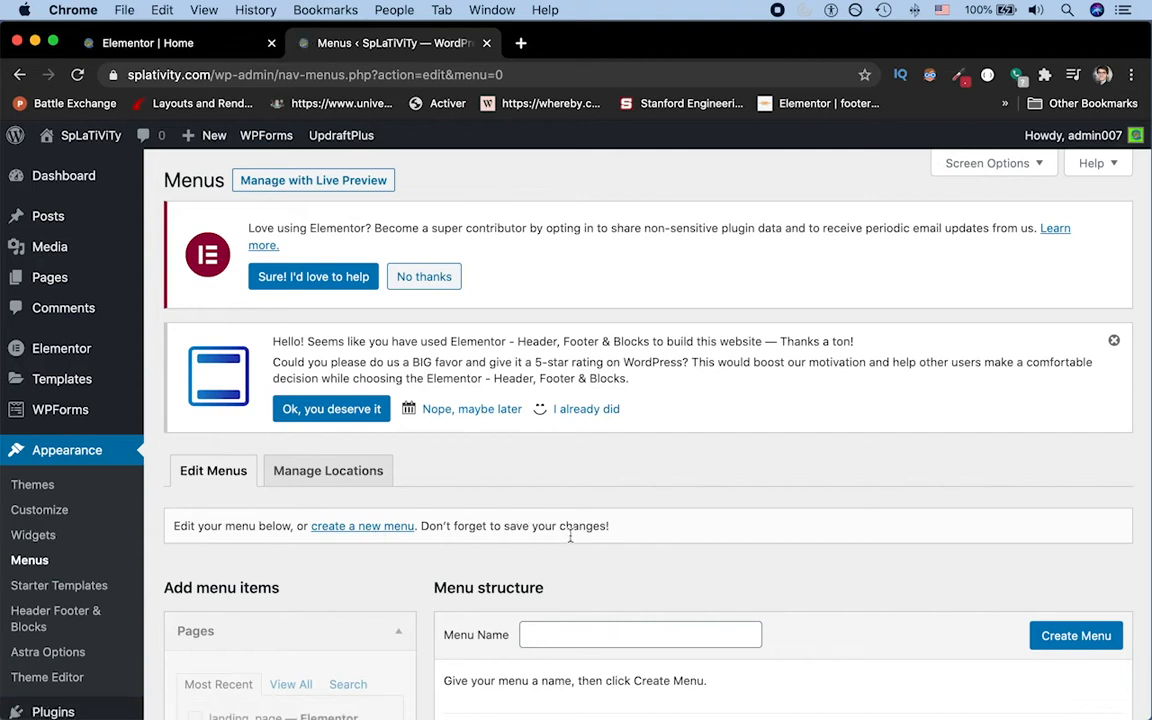
pyautogui.click(572, 631)
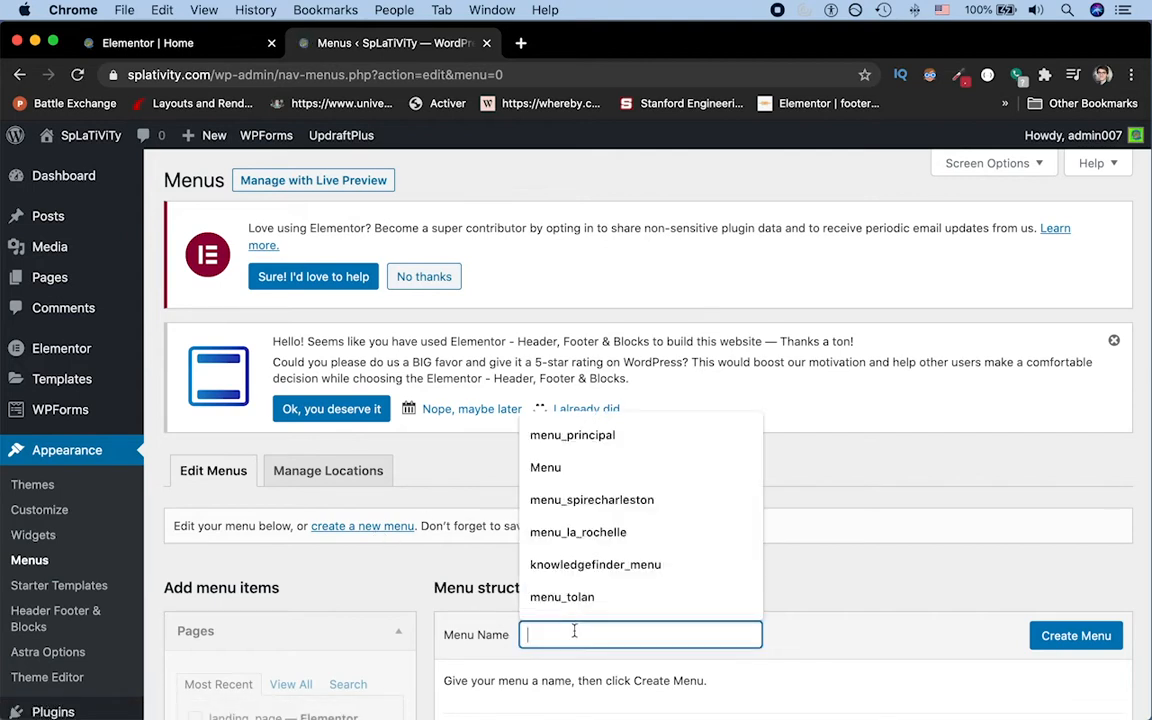
pyautogui.write('main_page_menu')
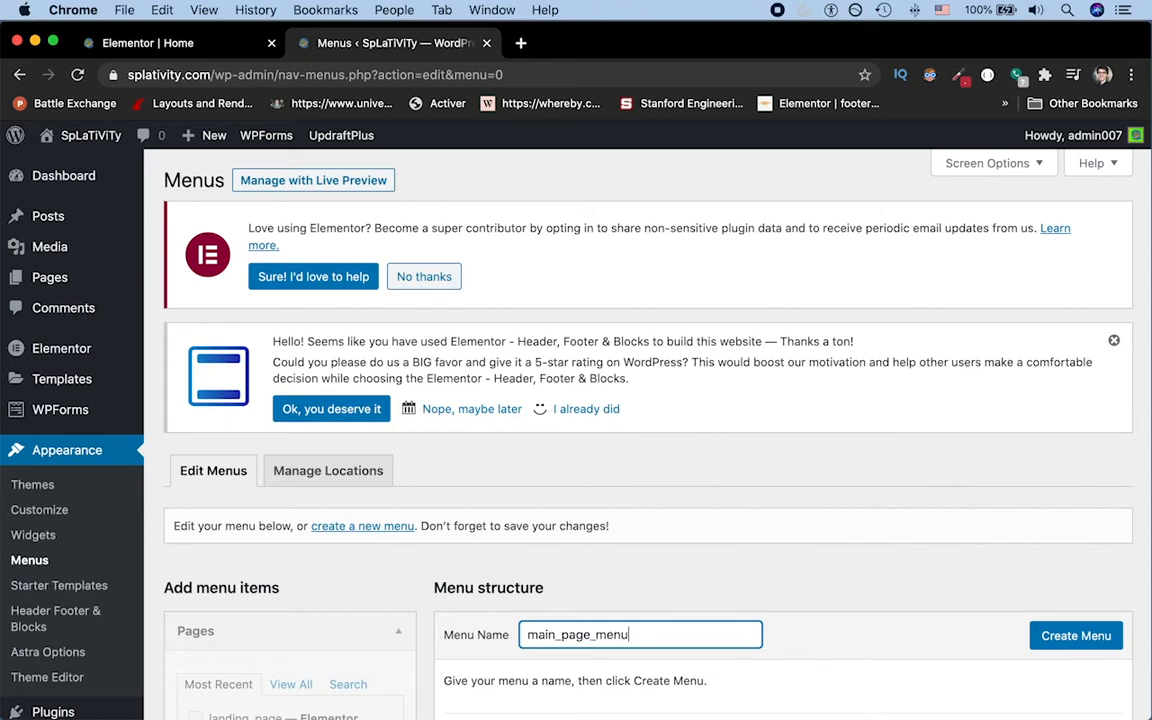
pyautogui.click(1066, 638)
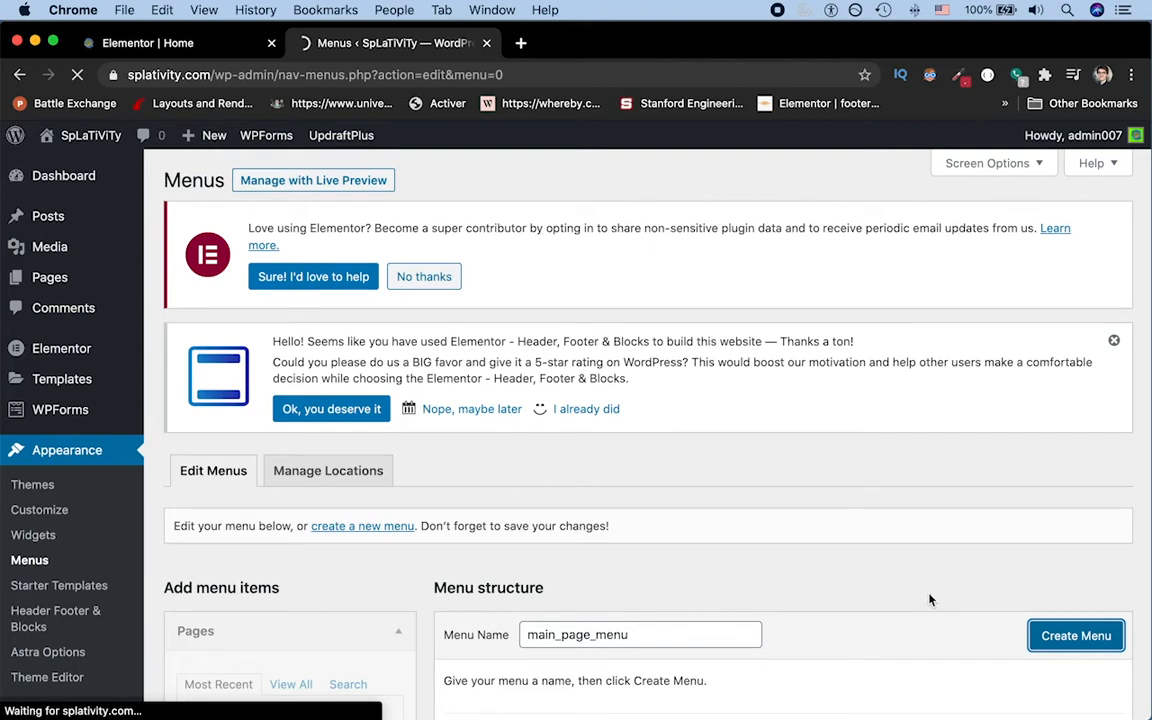
pyautogui.scroll(-5, 929, 599)
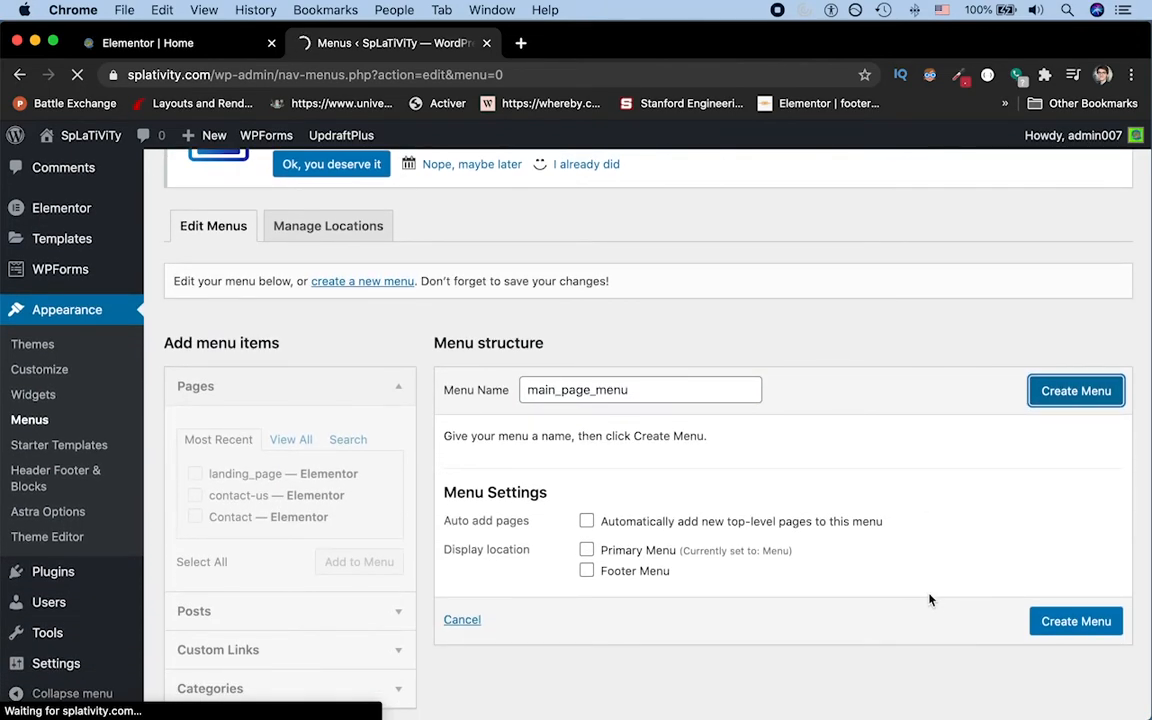
# Step: Return to the Elementor page and review the IDs of the menu anchors in the About Us, Time Management Distilled, Projects and enrollment sections
pyautogui.click(233, 47)
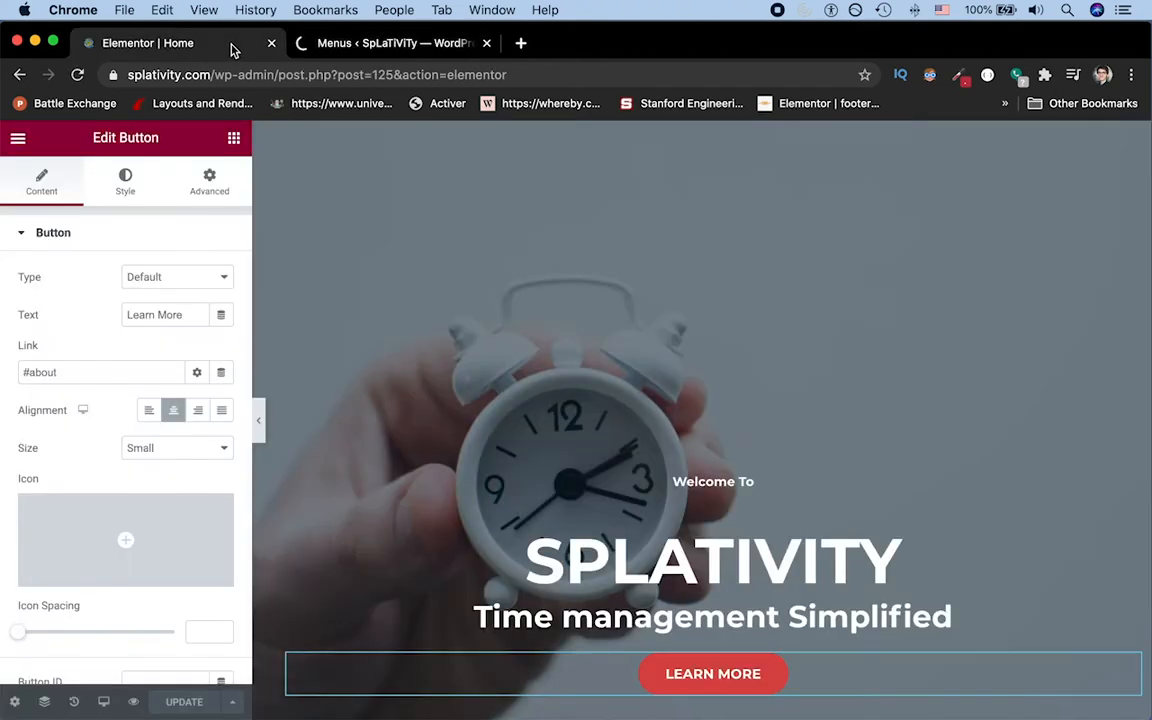
pyautogui.scroll(-4, 556, 259)
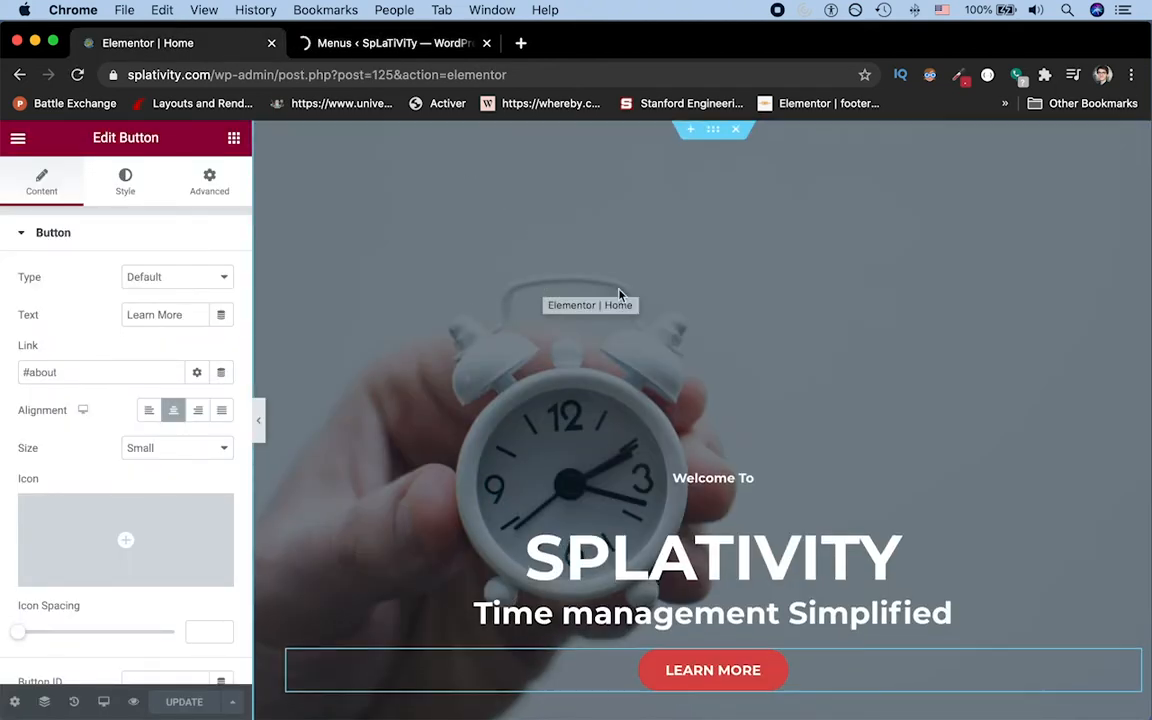
pyautogui.scroll(-5, 619, 293)
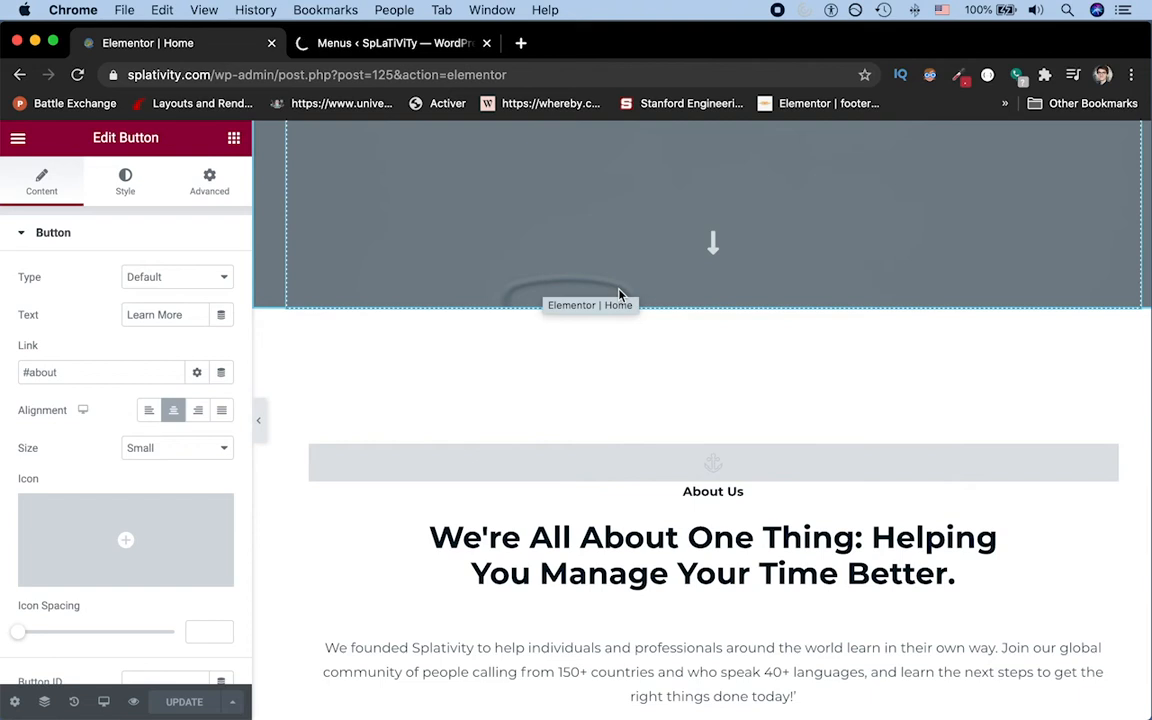
pyautogui.click(586, 467)
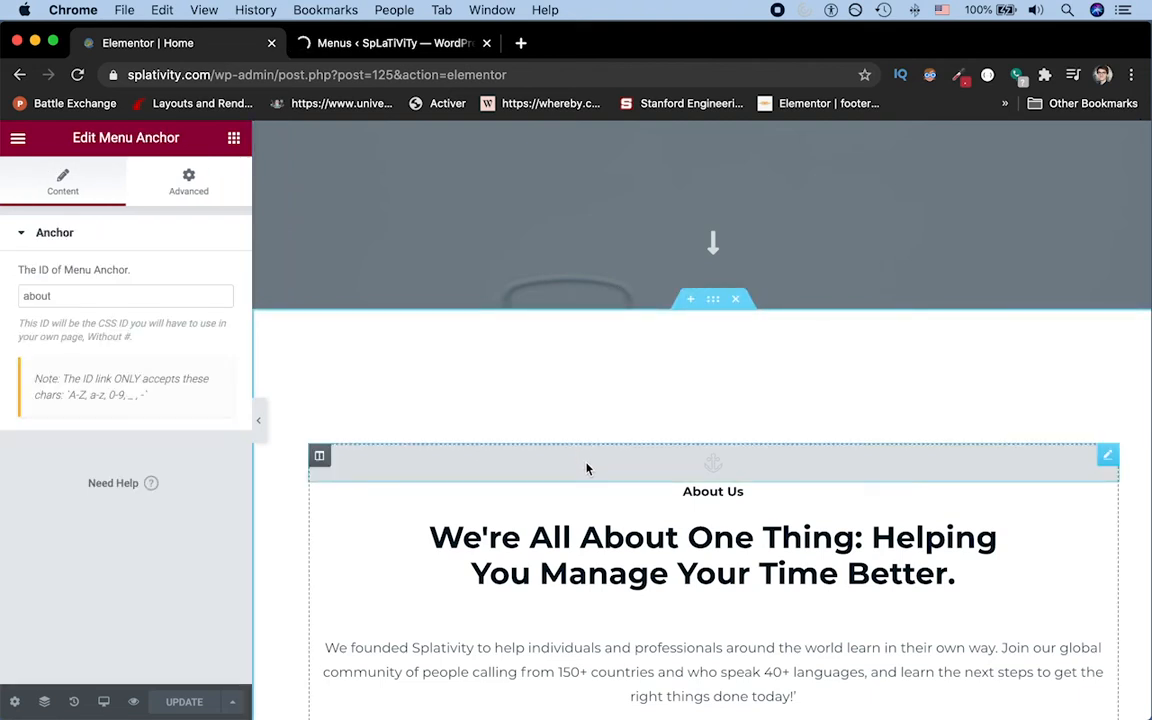
pyautogui.scroll(-7, 628, 495)
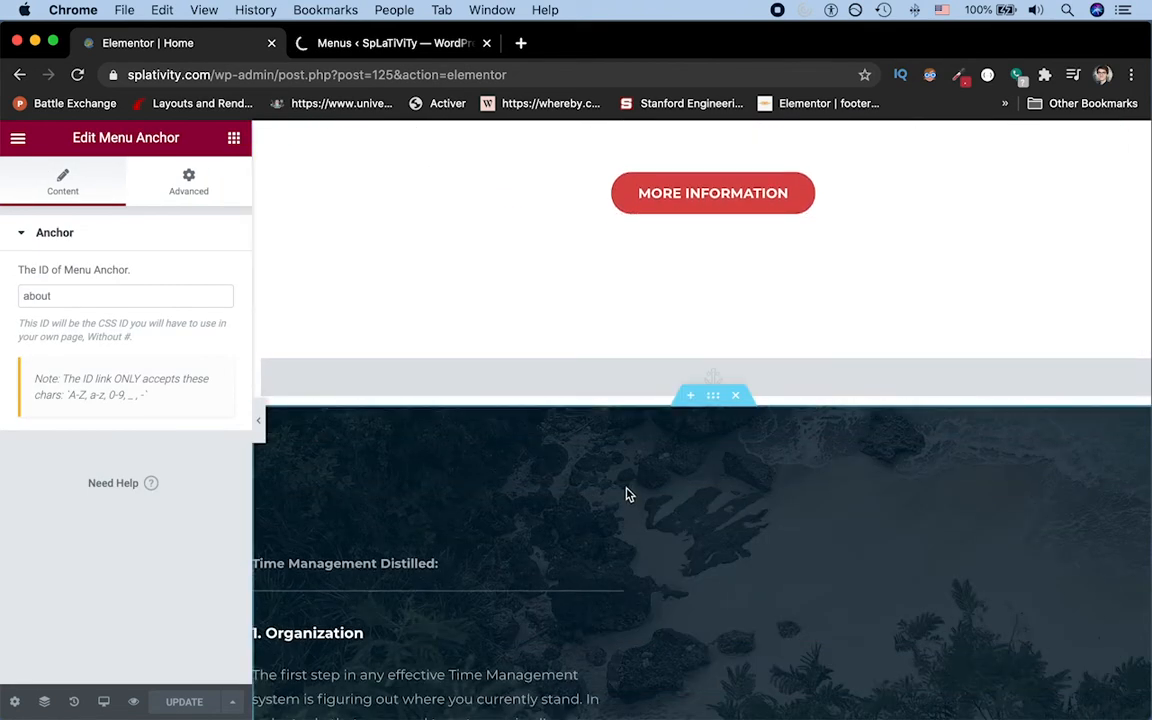
pyautogui.click(574, 389)
pyautogui.scroll(-10, 575, 388)
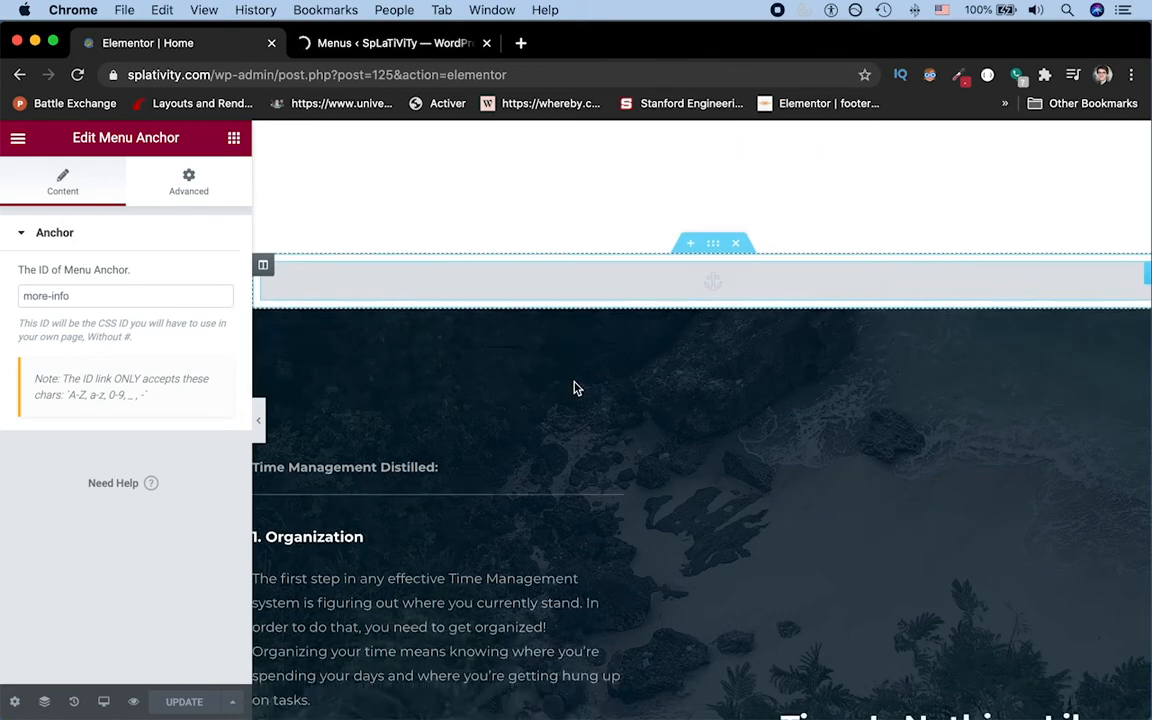
pyautogui.scroll(-8, 574, 388)
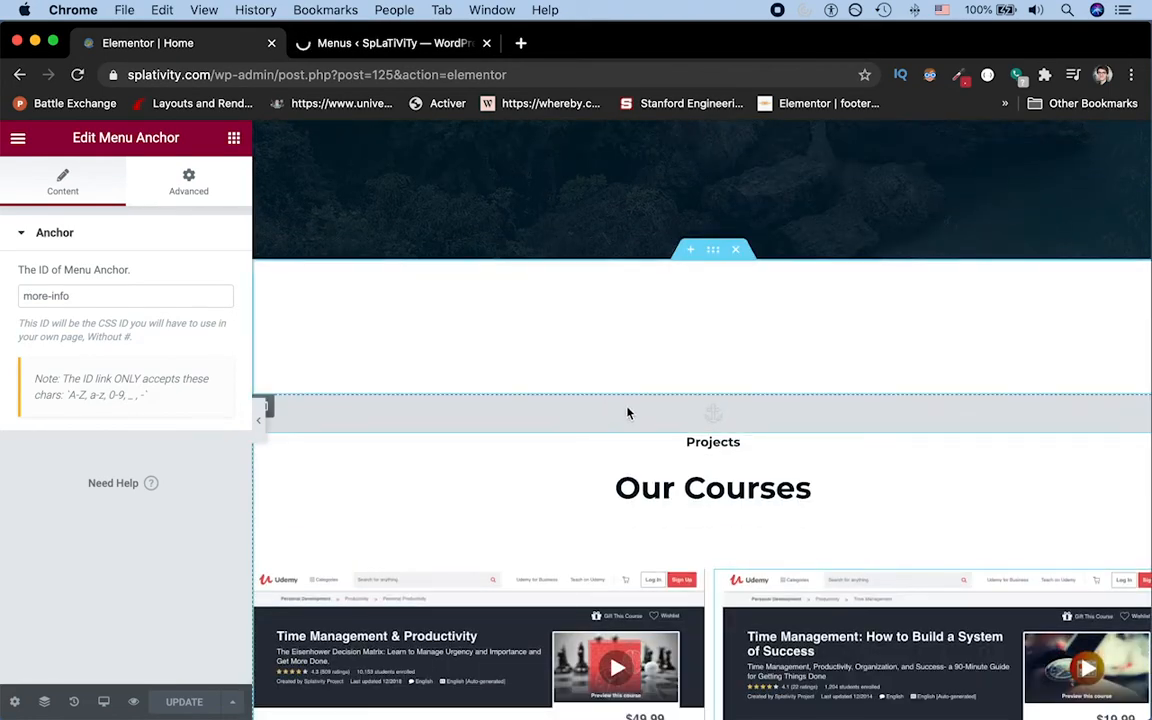
pyautogui.click(628, 412)
pyautogui.scroll(-10, 627, 411)
pyautogui.click(602, 430)
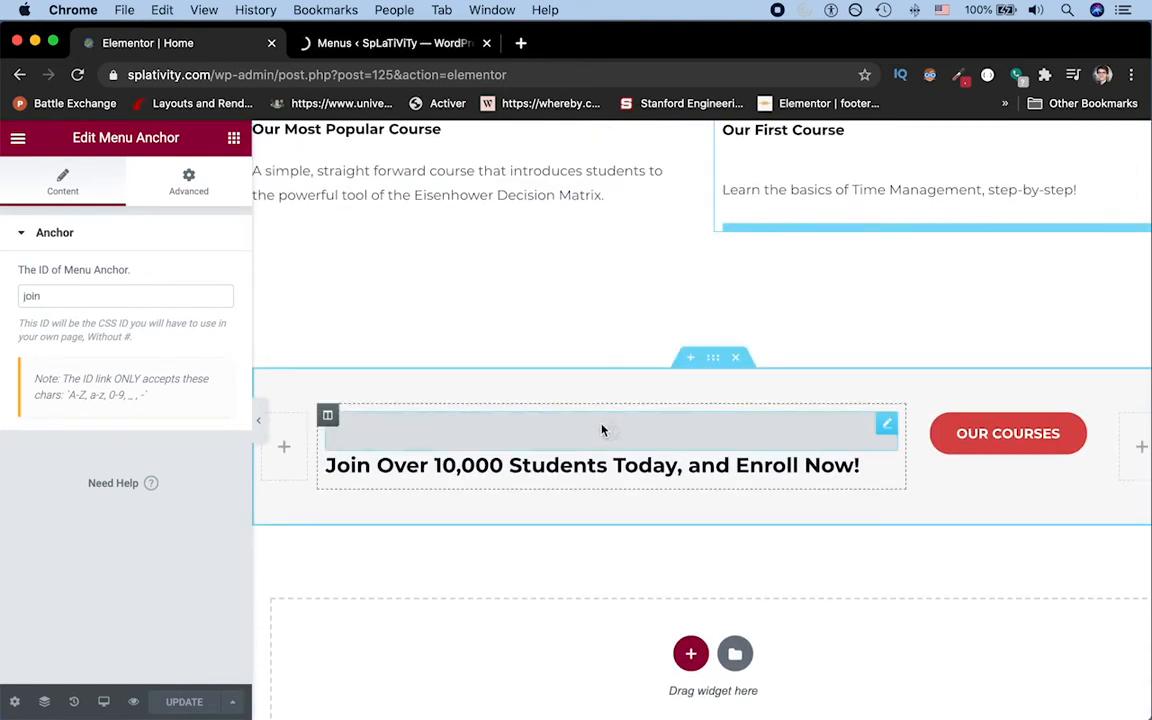
# Step: Return to the WordPress Menus page and add a custom link to #about with the link text About
pyautogui.click(364, 46)
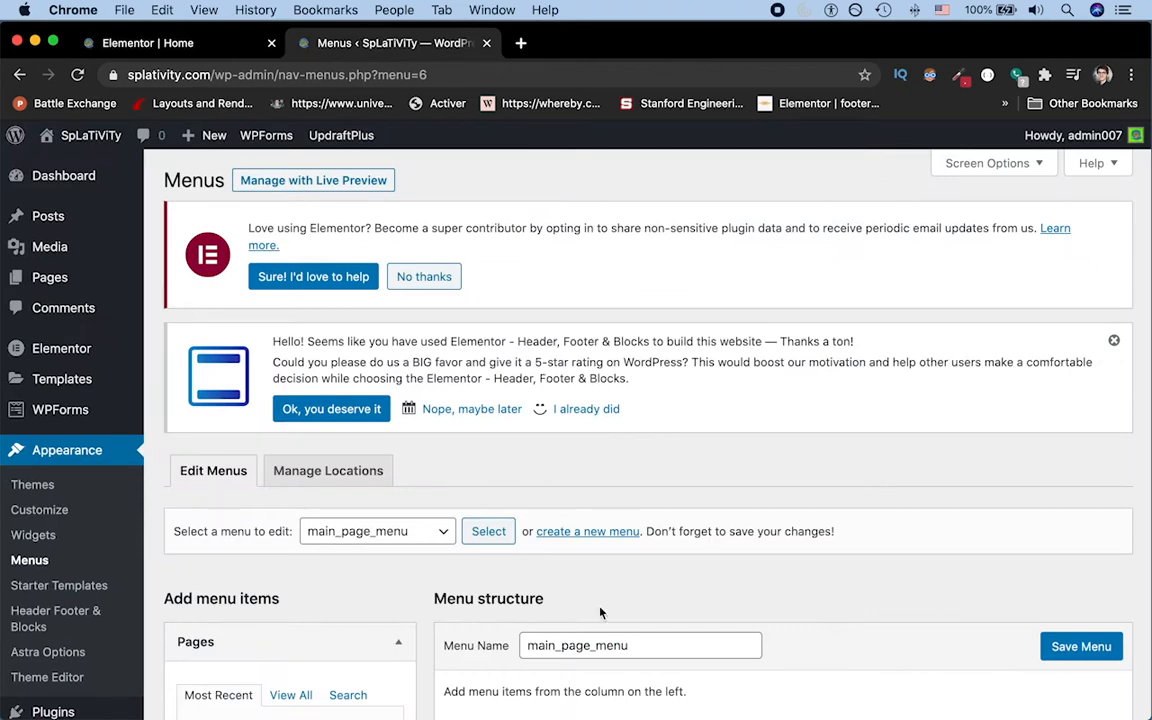
pyautogui.scroll(-5, 600, 613)
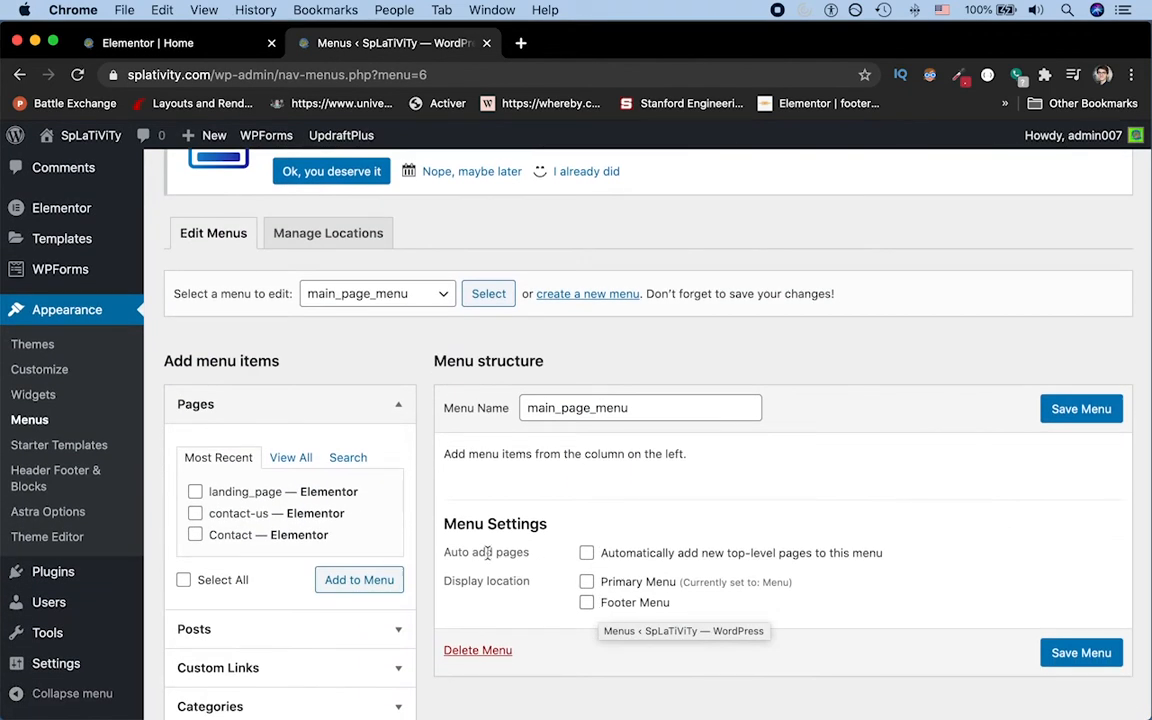
pyautogui.scroll(-2, 340, 460)
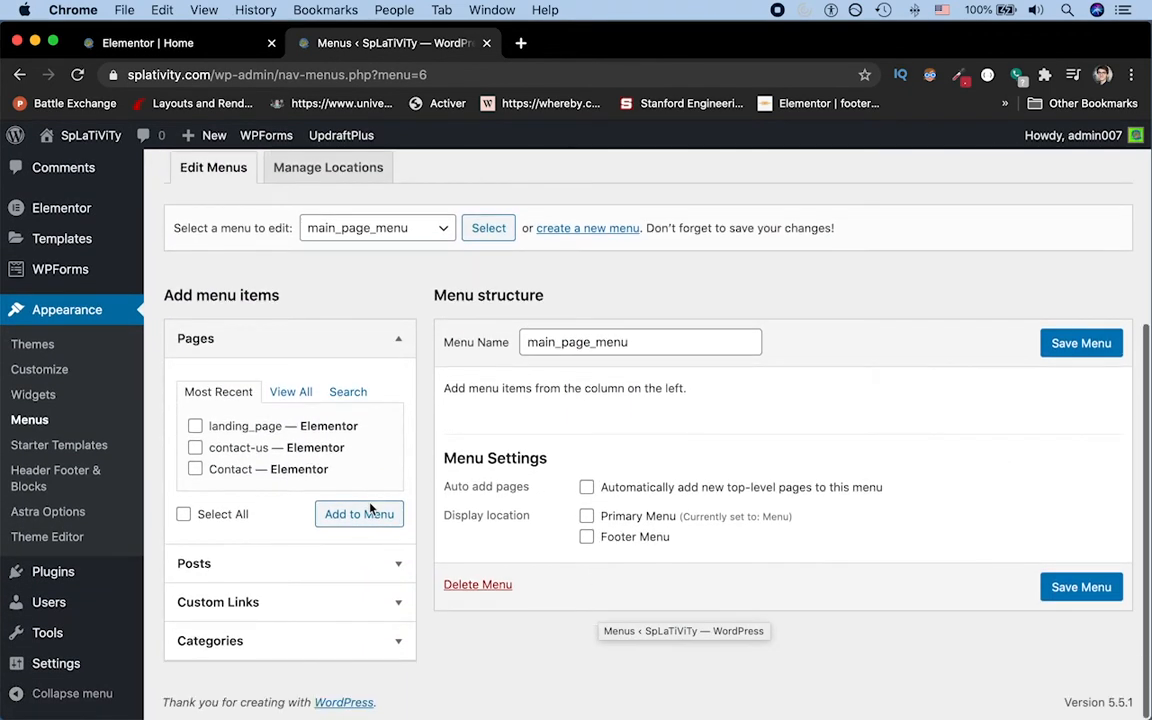
pyautogui.click(282, 608)
pyautogui.click(316, 658)
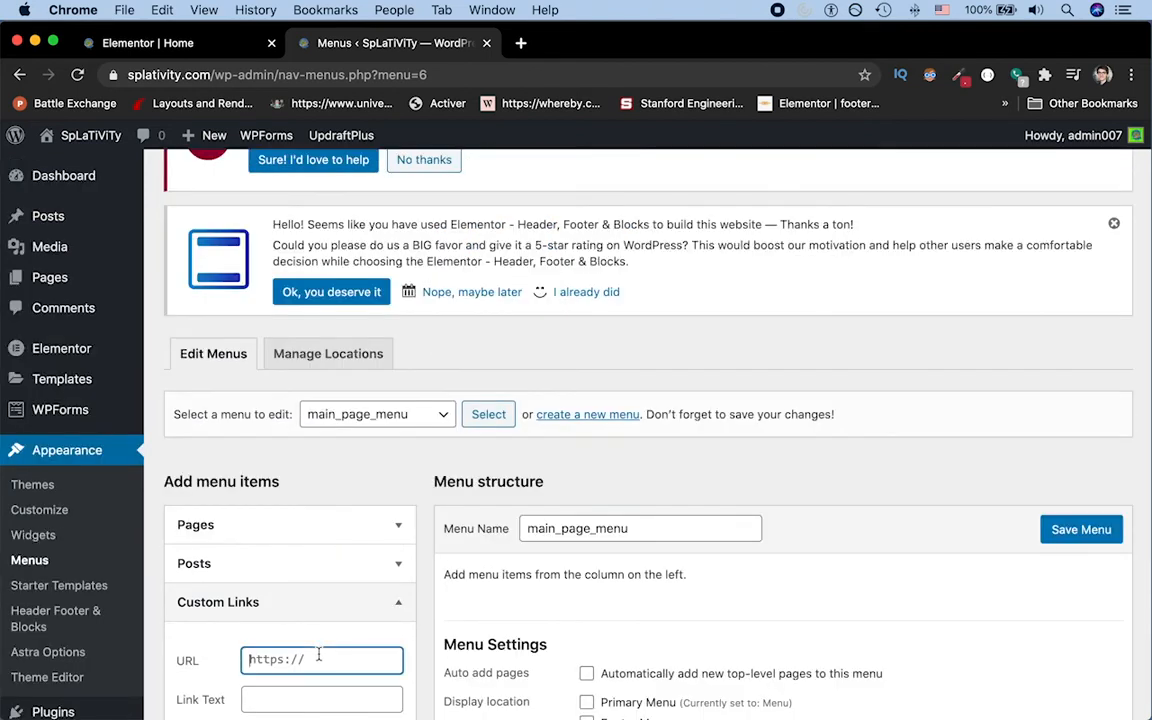
pyautogui.scroll(-1, 318, 657)
pyautogui.press('super+a')
pyautogui.write('#about')
pyautogui.press('Tab')
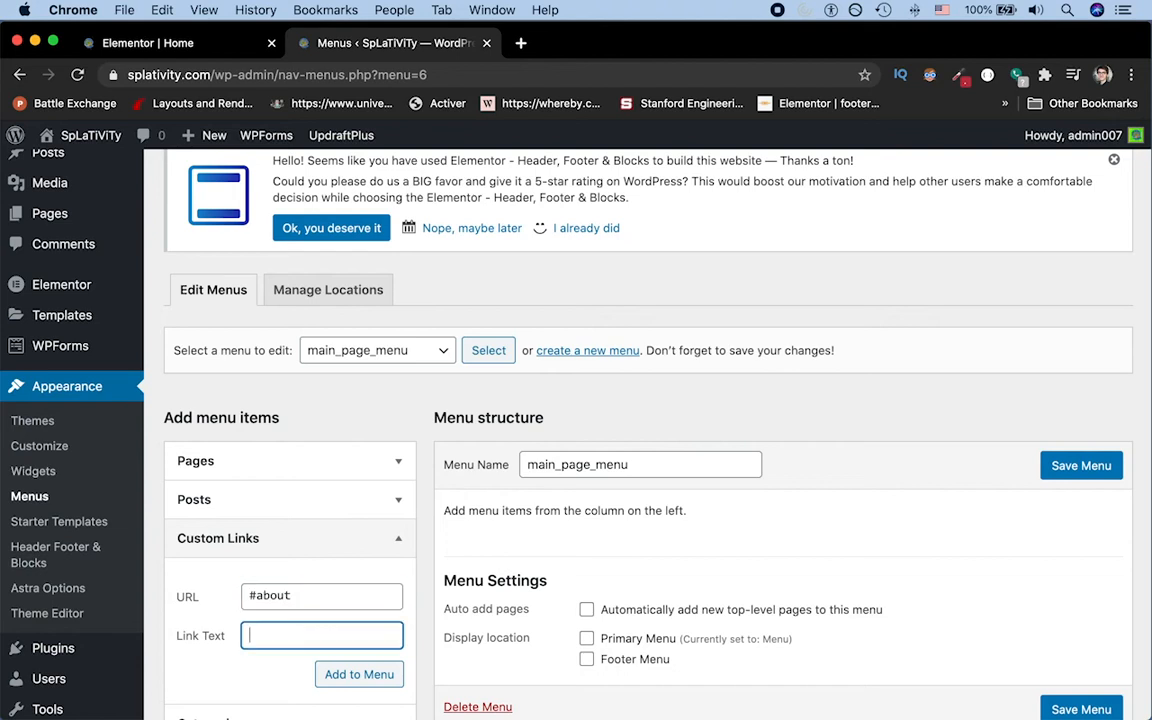
pyautogui.write('About')
pyautogui.click(345, 674)
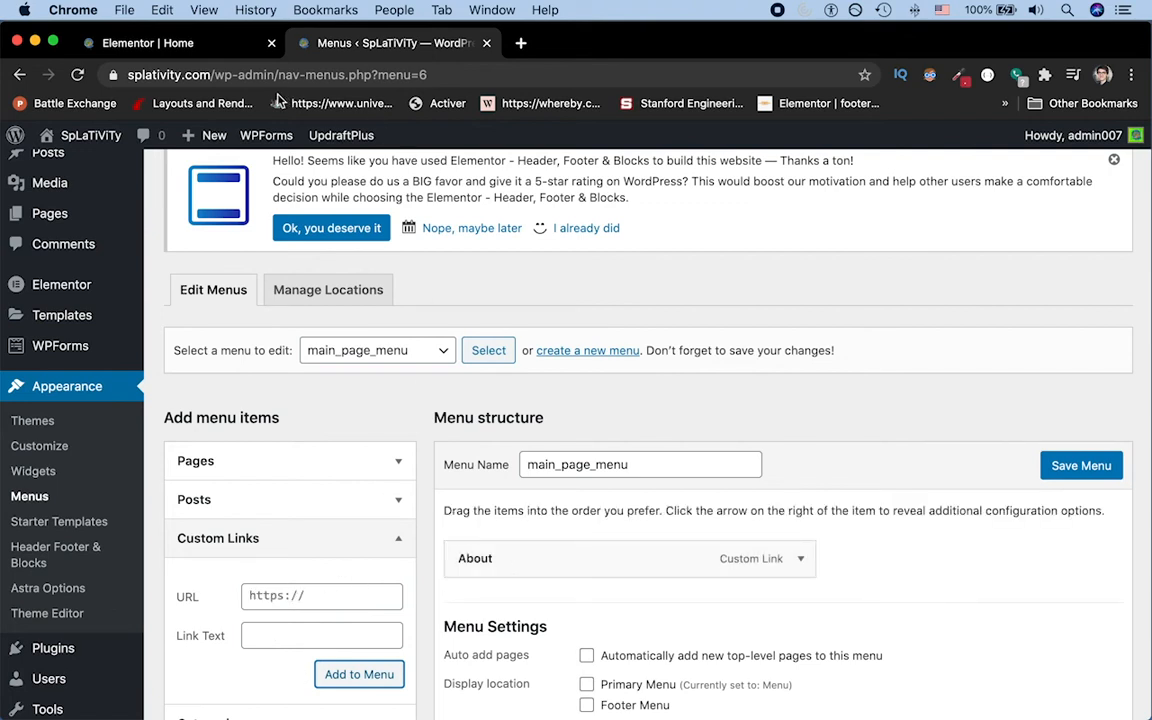
# Step: Enter More Info as the link text of a second custom link
pyautogui.click(286, 587)
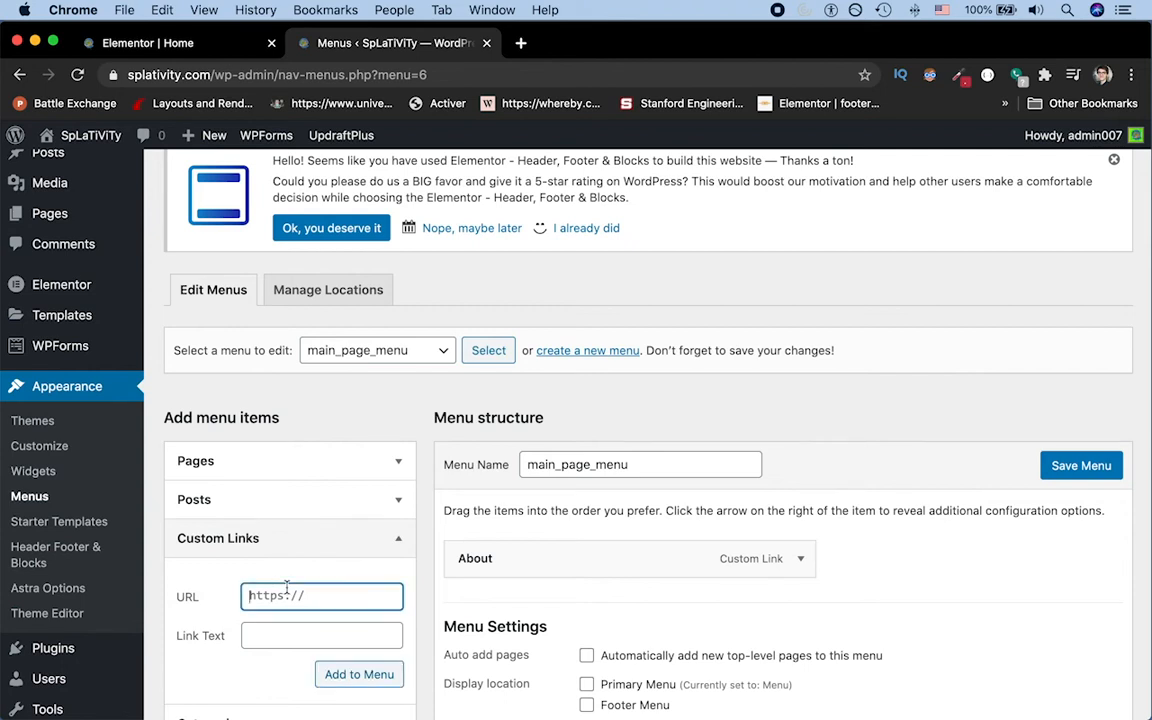
pyautogui.write('More Info')
pyautogui.press('super+a')
pyautogui.press('super+c')
pyautogui.press('Tab')
pyautogui.press('super+v')
pyautogui.hotkey('shift', 'Tab')
# Step: Switch to the Elementor page and copy the ID of the menu anchor above the Time Management Distilled section
pyautogui.click(190, 43)
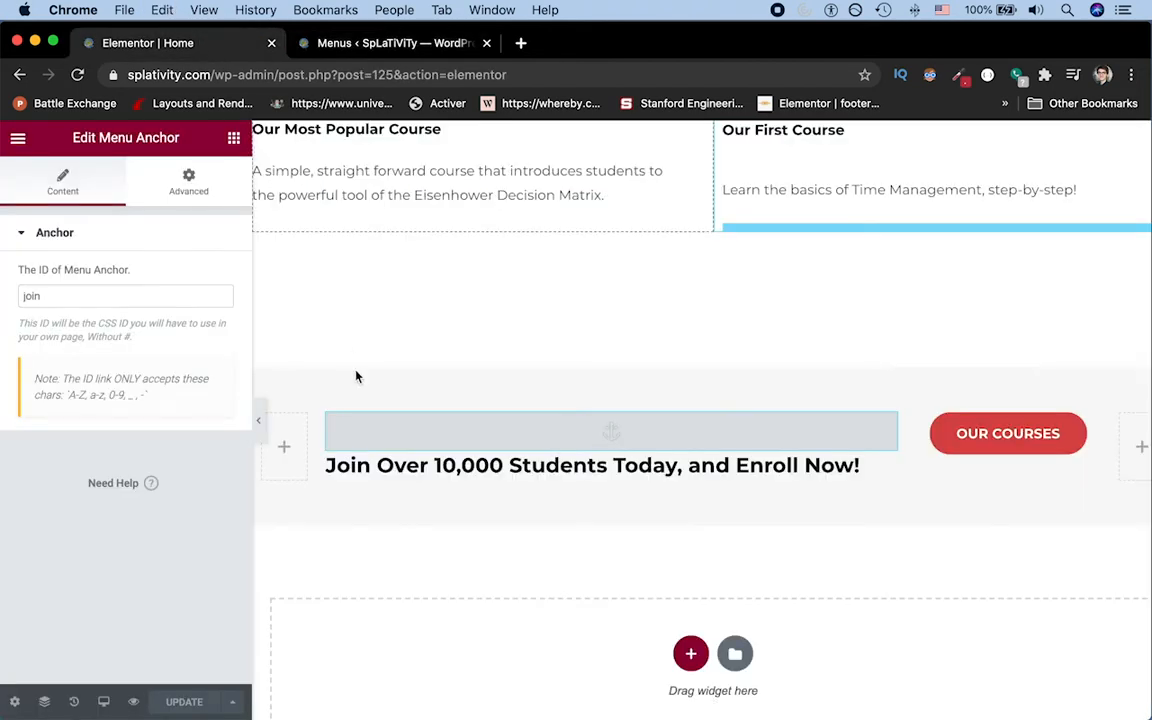
pyautogui.scroll(10, 630, 307)
pyautogui.scroll(10, 630, 307)
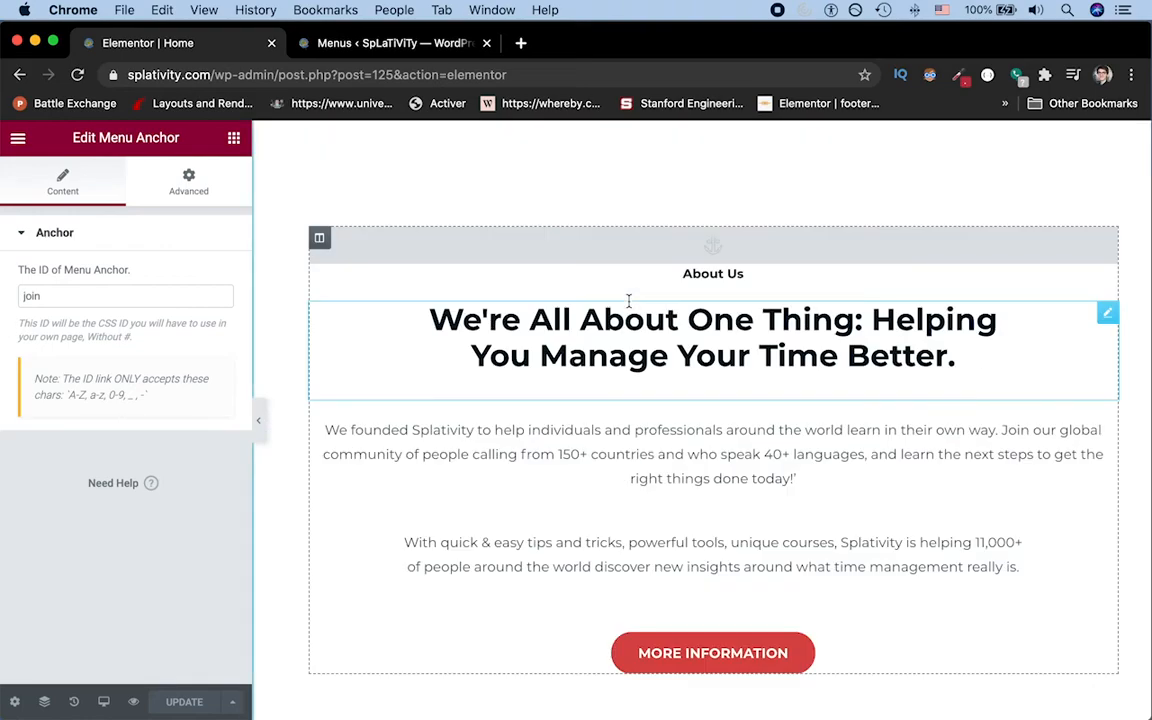
pyautogui.scroll(-3, 628, 303)
pyautogui.scroll(-5, 629, 302)
pyautogui.scroll(2, 627, 303)
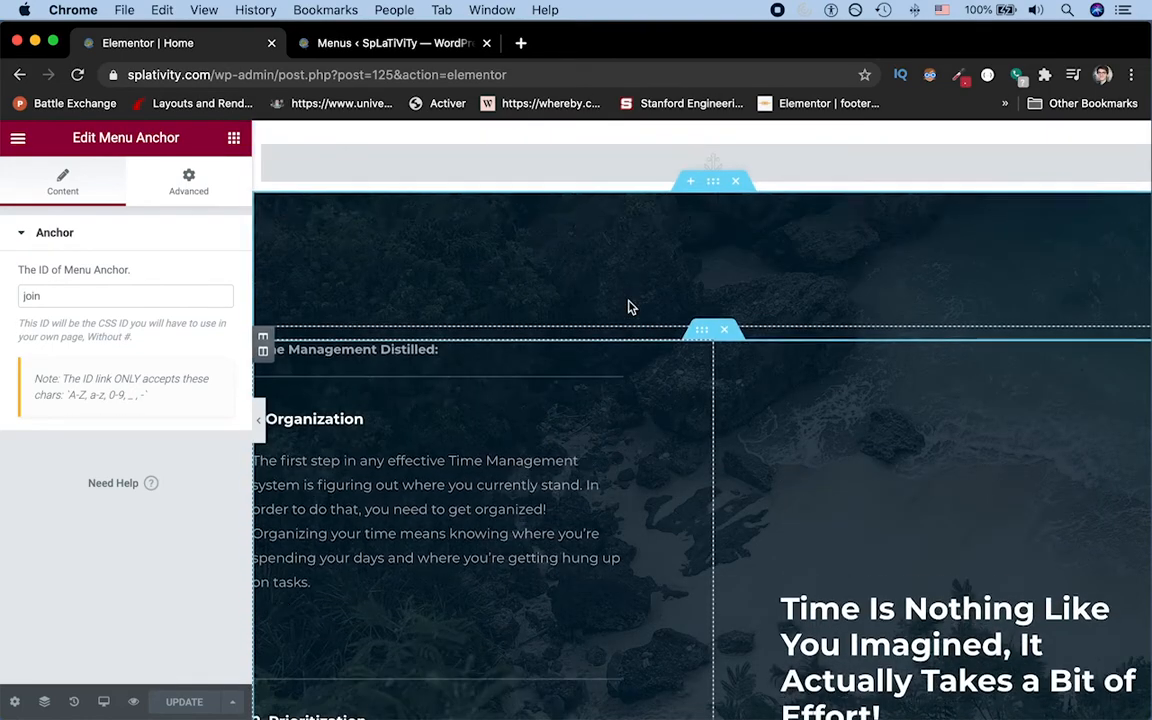
pyautogui.click(587, 210)
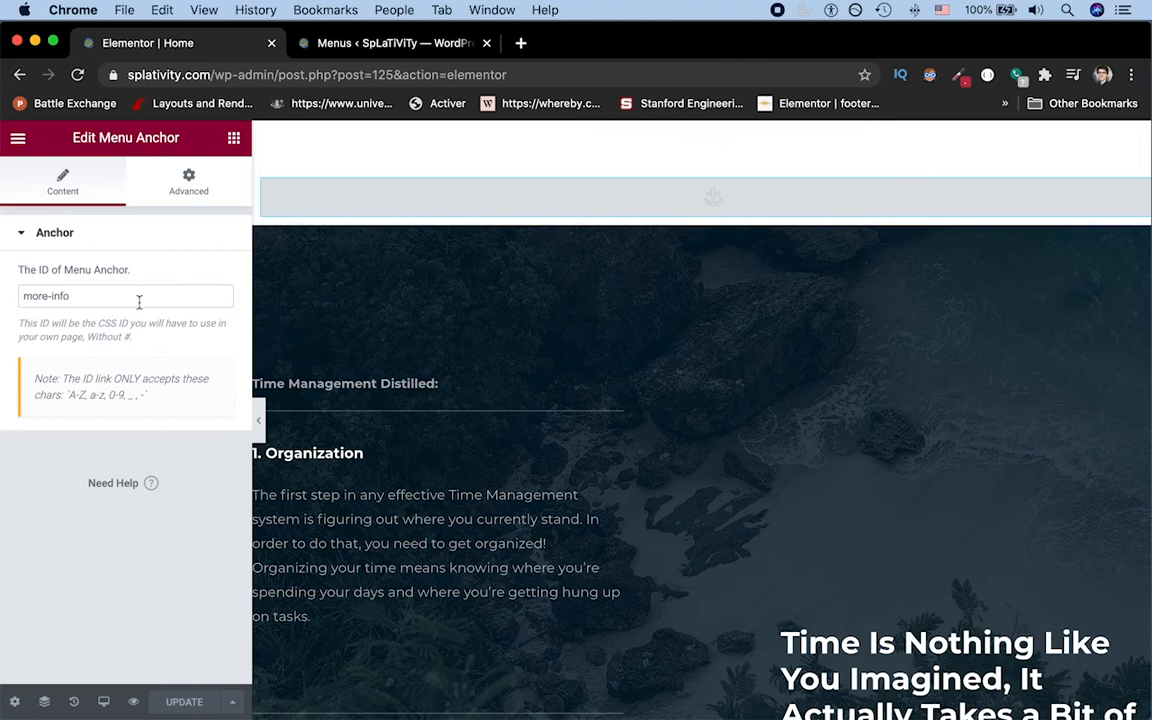
pyautogui.click(86, 296)
pyautogui.press('super+a')
pyautogui.press('super+c')
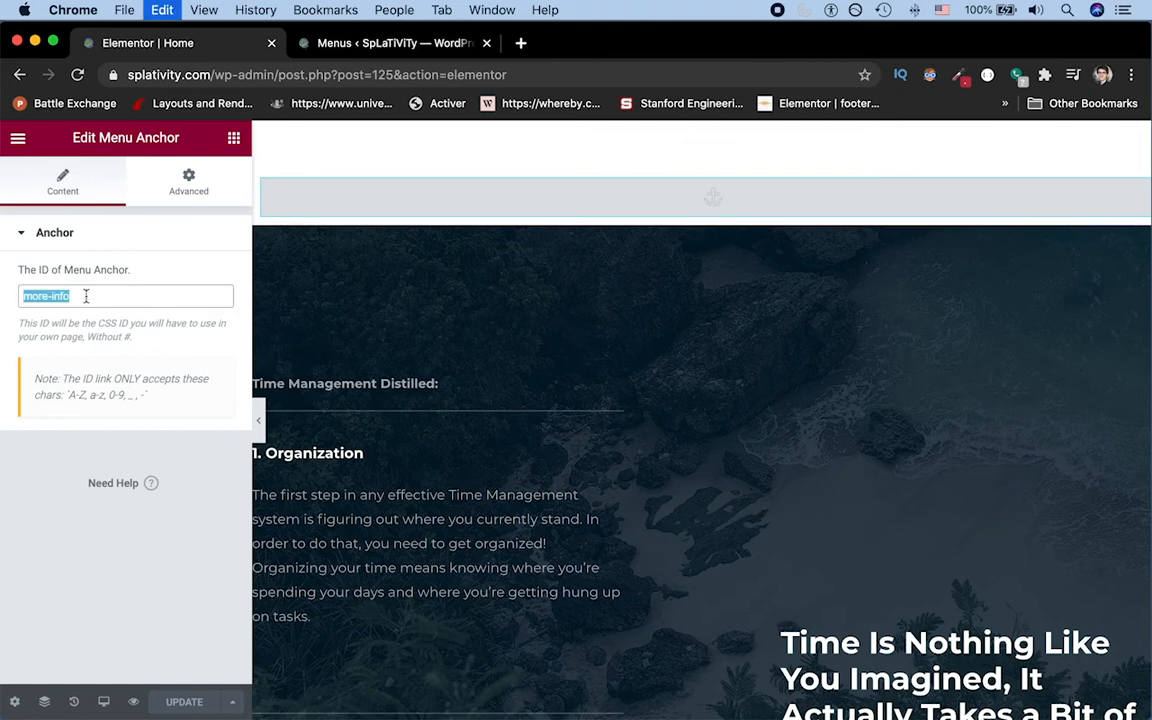
# Step: Back on the Menus page, set the More Info link's URL to #more-info and add it to the menu
pyautogui.click(352, 45)
pyautogui.press('super+v')
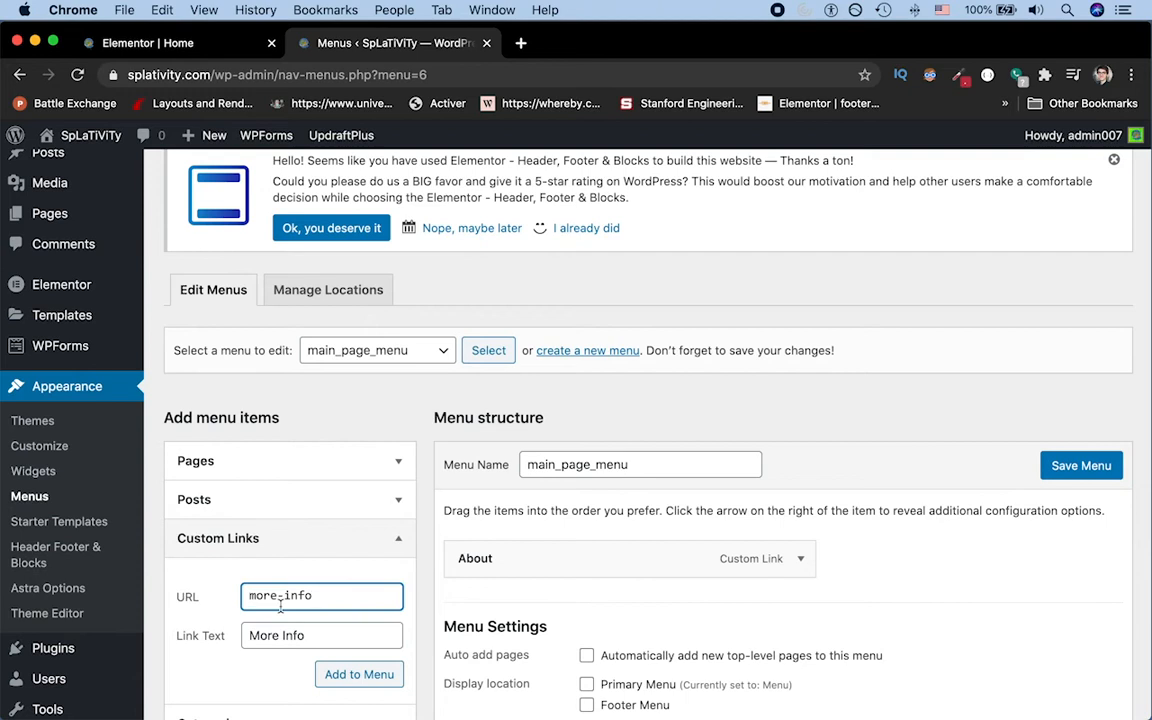
pyautogui.click(250, 596)
pyautogui.write('#')
pyautogui.click(331, 674)
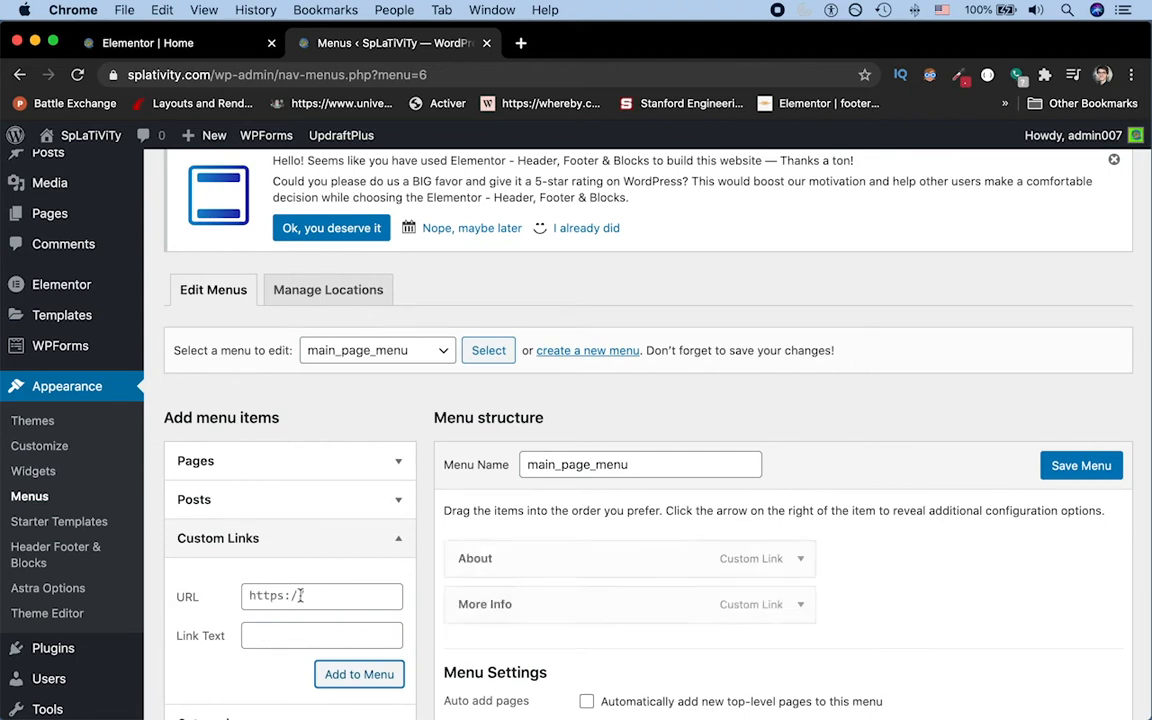
# Step: Switch to the Elementor page and check the ID of the menu anchor above the Projects heading
pyautogui.click(206, 44)
pyautogui.scroll(-15, 500, 440)
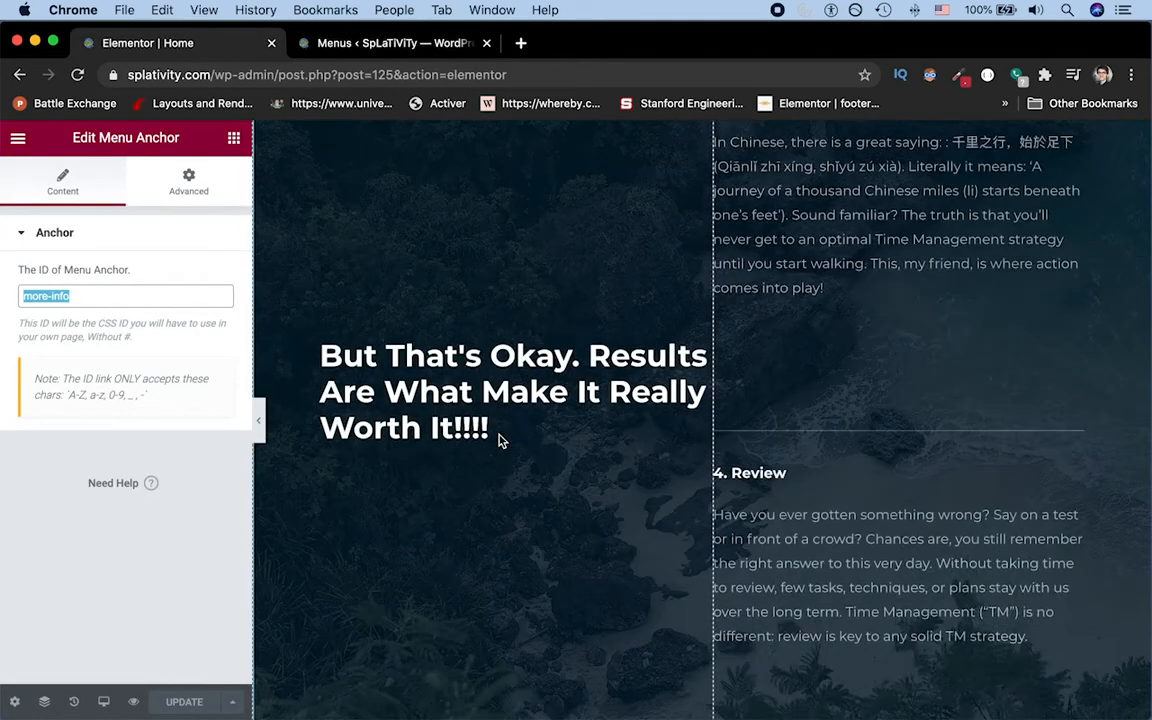
pyautogui.write('projects')
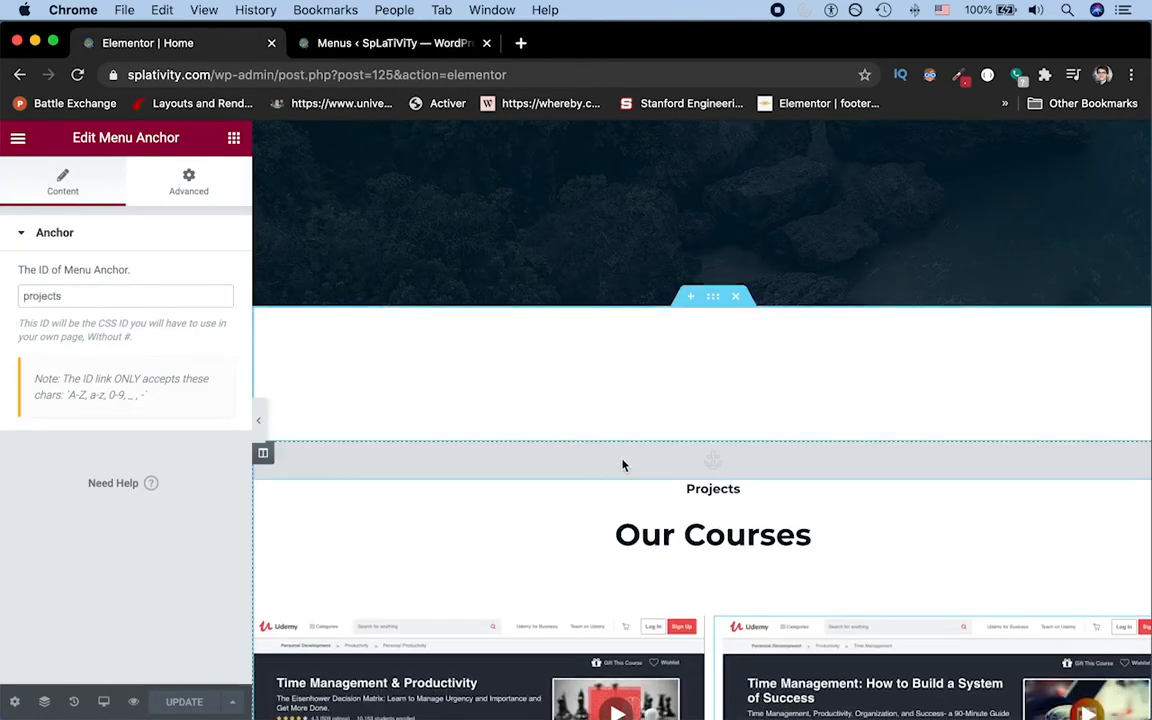
# Step: Return to the Menus page and add a custom link to #projects with the link text Projects
pyautogui.click(412, 43)
pyautogui.click(287, 596)
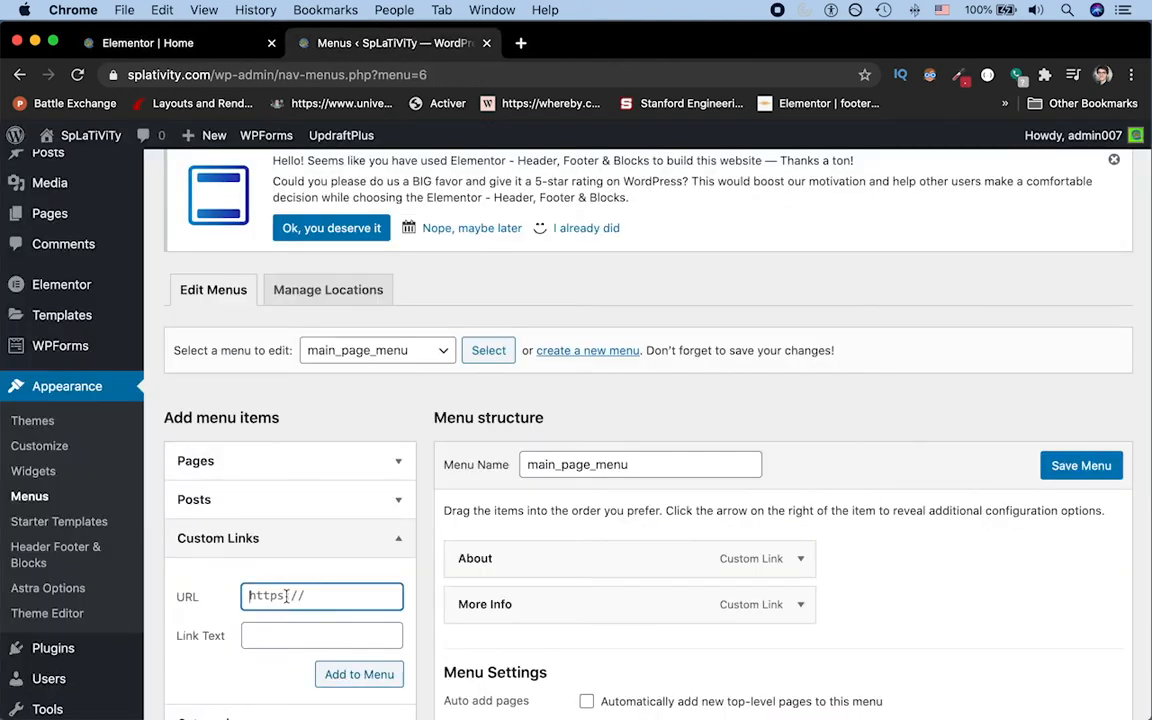
pyautogui.write('#projects')
pyautogui.press('Tab')
pyautogui.write('Project')
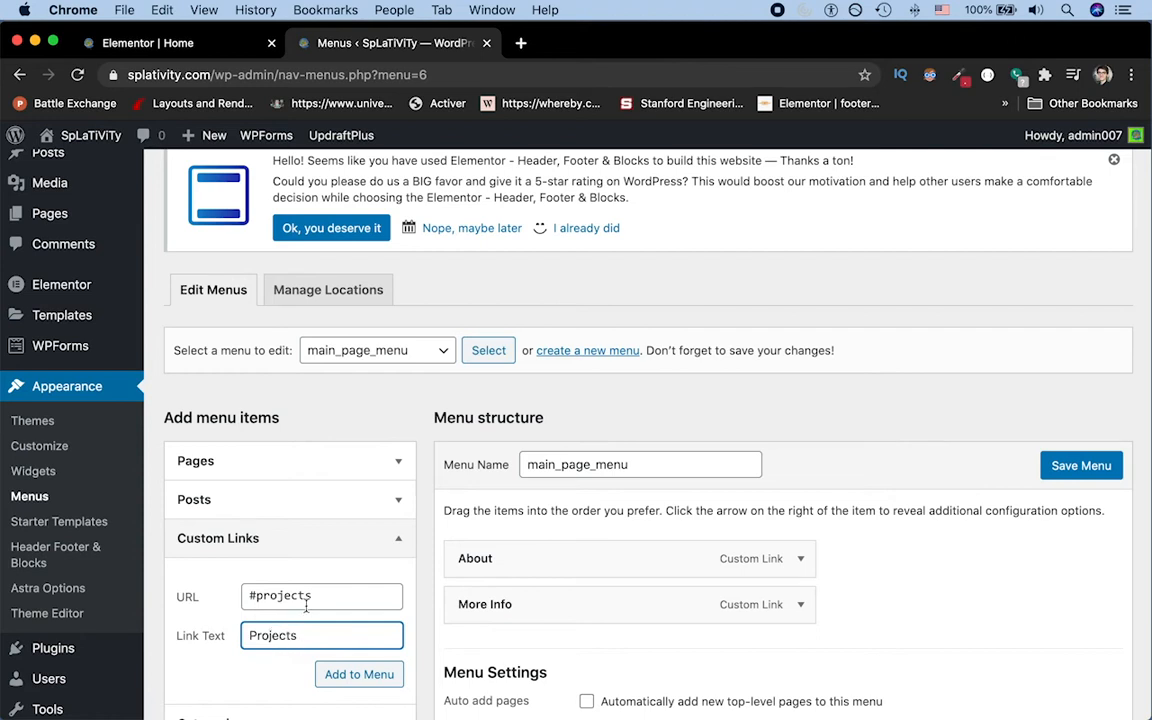
pyautogui.click(375, 672)
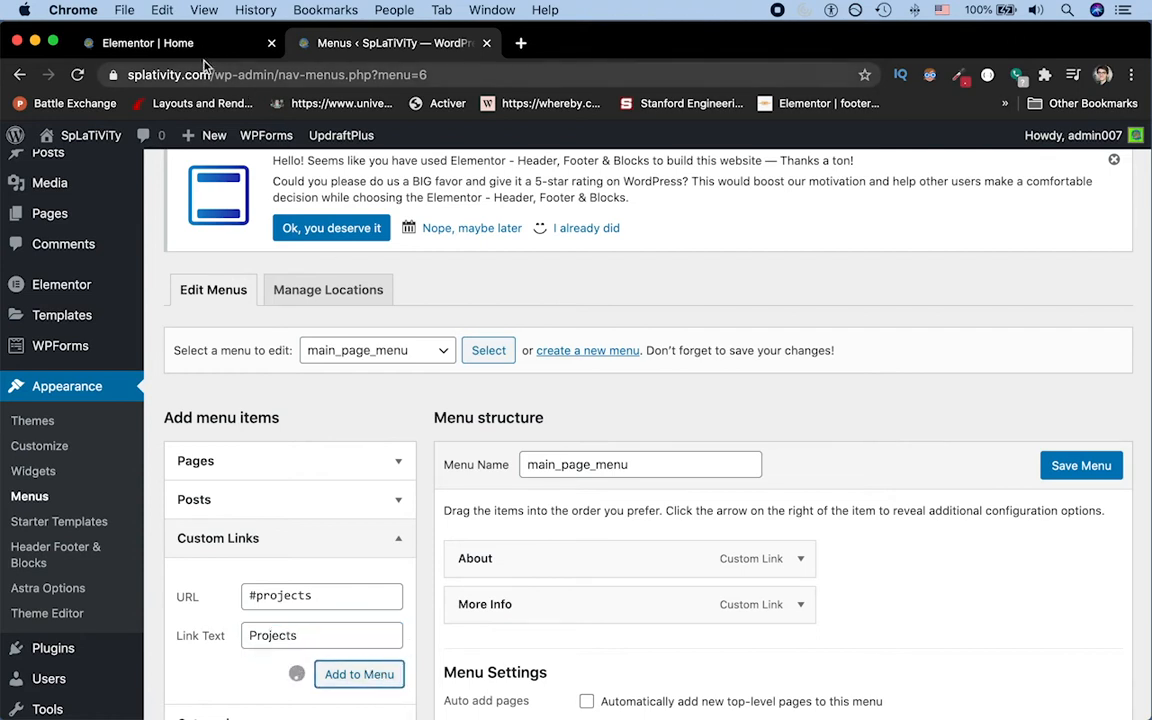
# Step: Switch to the Elementor page and check the ID of the menu anchor in the enrollment section
pyautogui.click(185, 43)
pyautogui.scroll(-5, 445, 437)
pyautogui.scroll(-3, 445, 437)
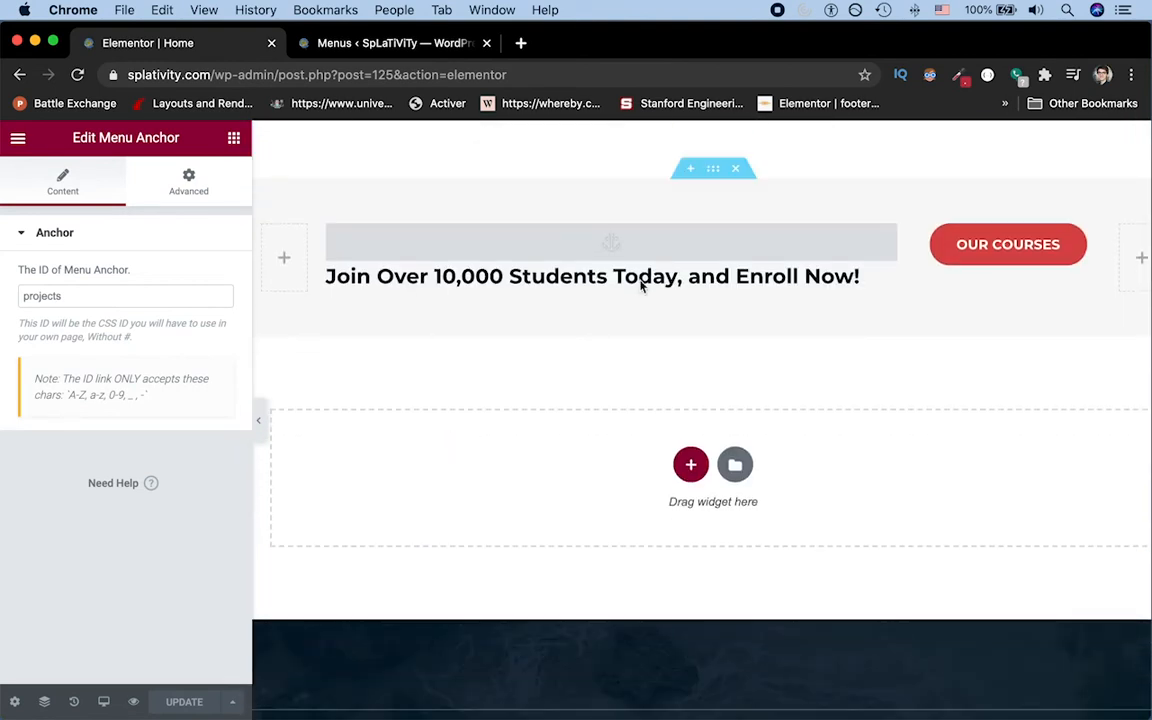
pyautogui.click(607, 245)
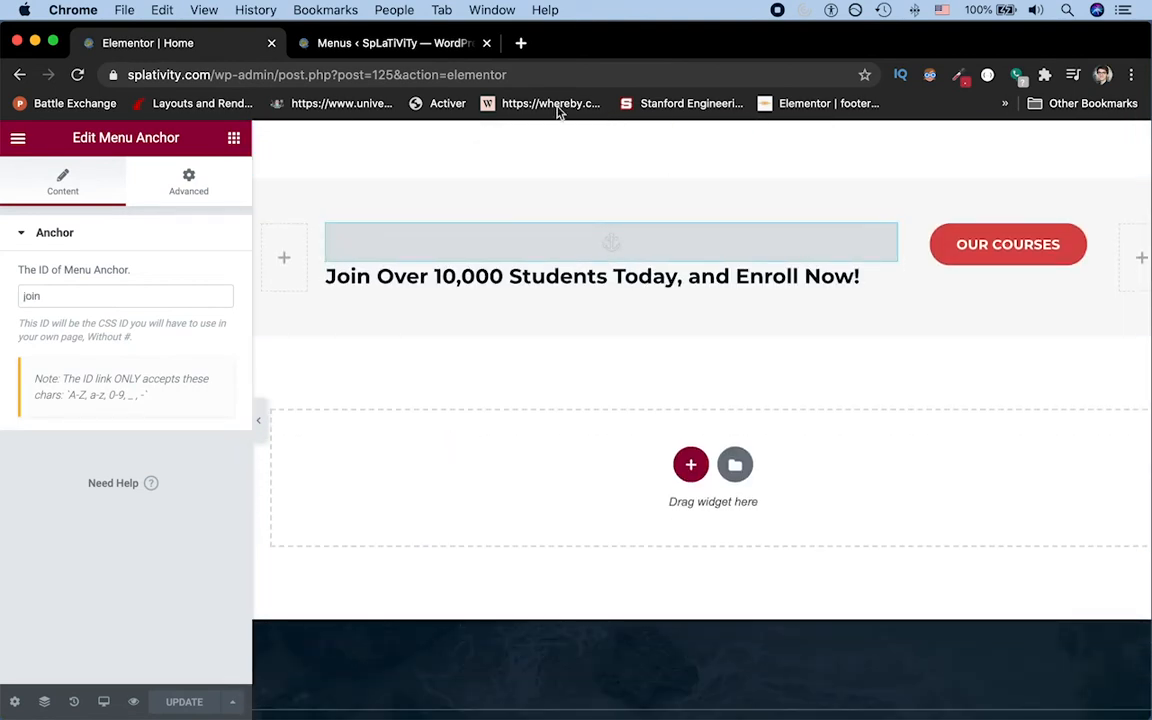
# Step: Return to the Menus page and add a custom link to #join with the link text Join Us
pyautogui.click(375, 43)
pyautogui.click(262, 597)
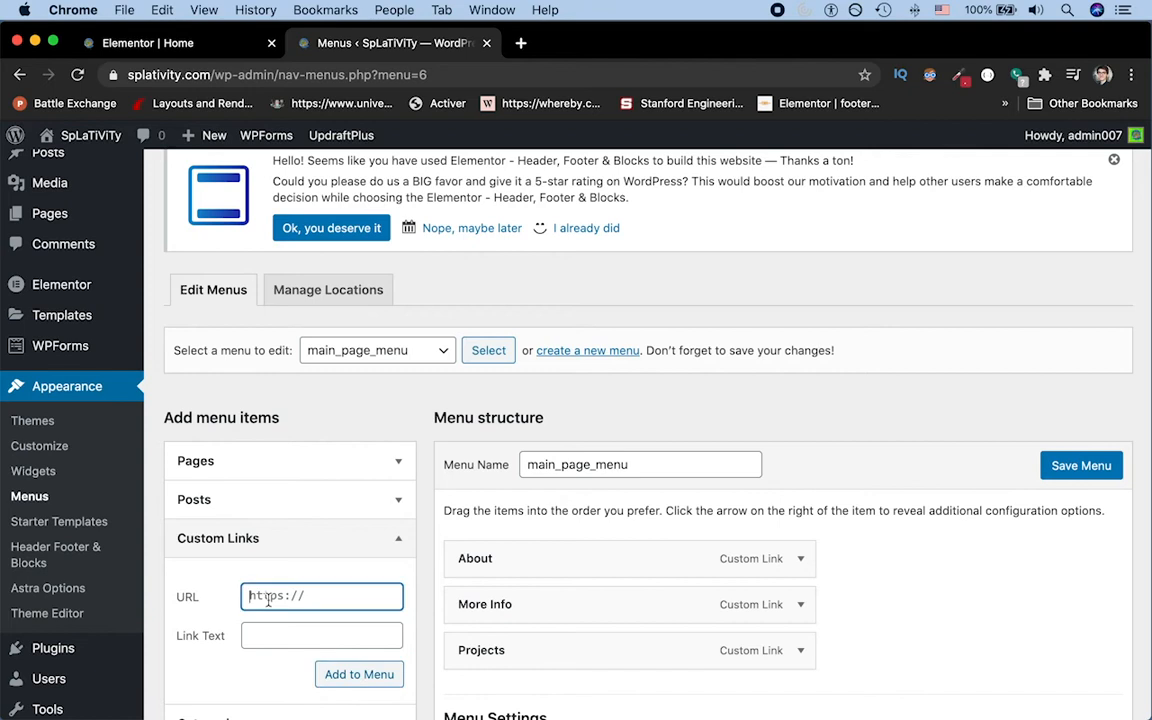
pyautogui.write('#join')
pyautogui.press('Tab')
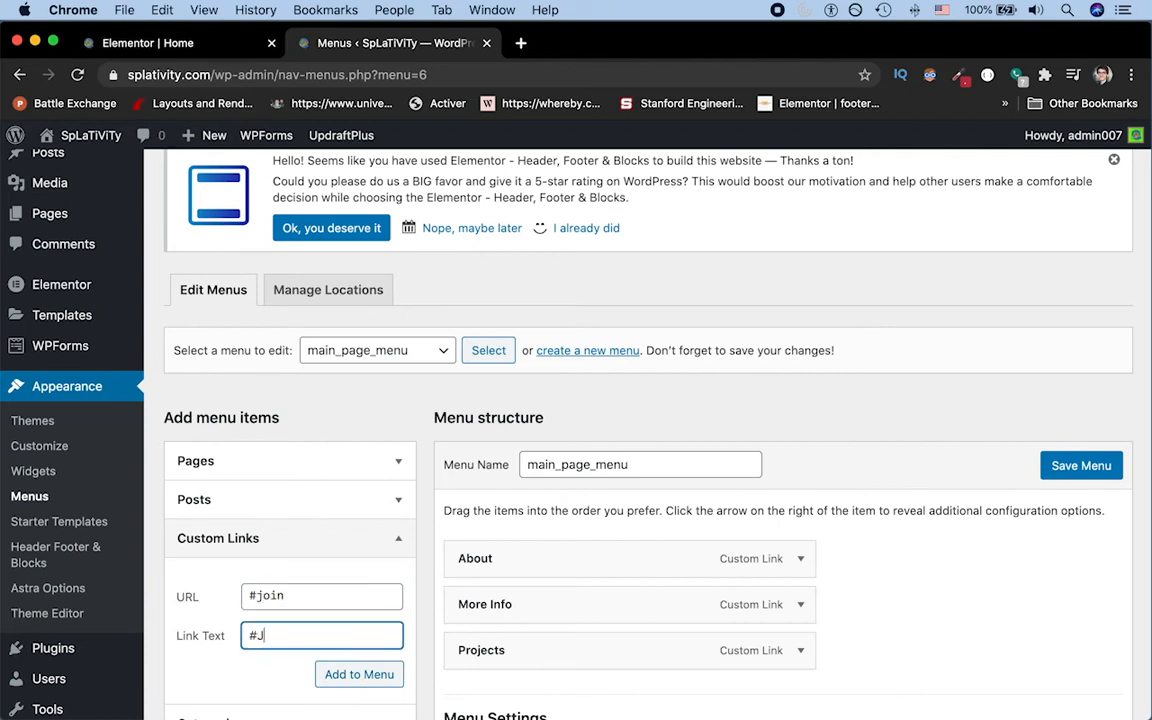
pyautogui.write('Join Us')
pyautogui.click(371, 673)
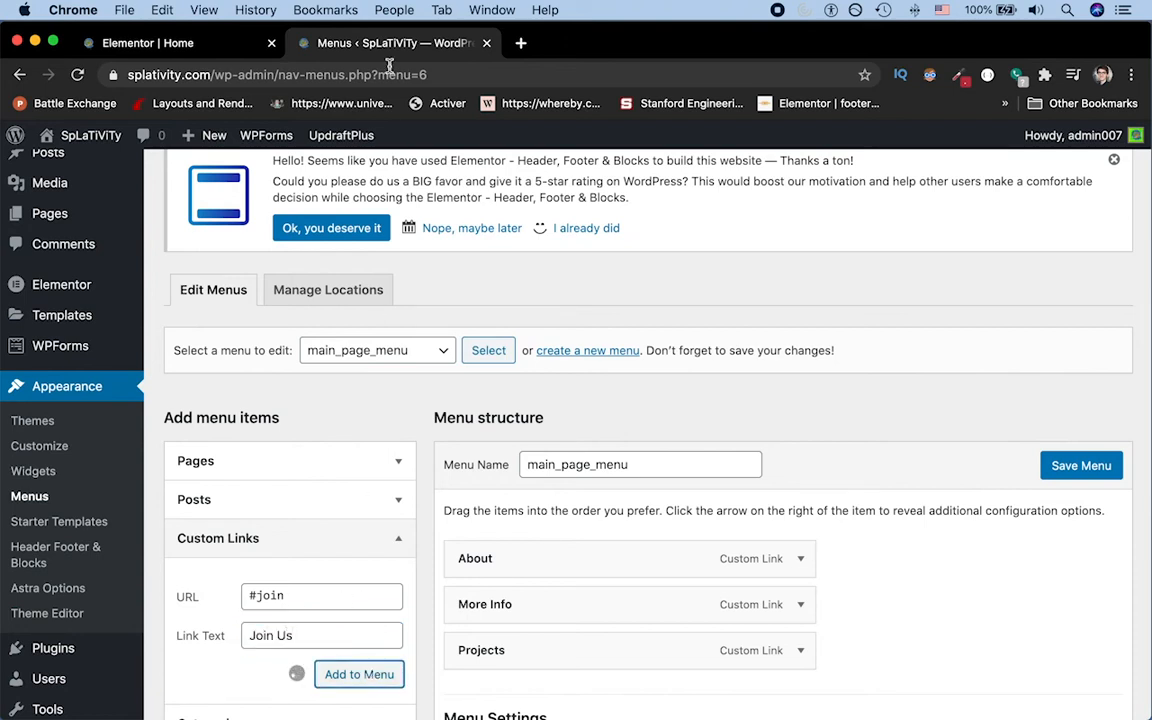
# Step: Load the live home page at splativity.com in place of the Elementor editor to view its current header navigation
pyautogui.click(190, 43)
pyautogui.click(302, 80)
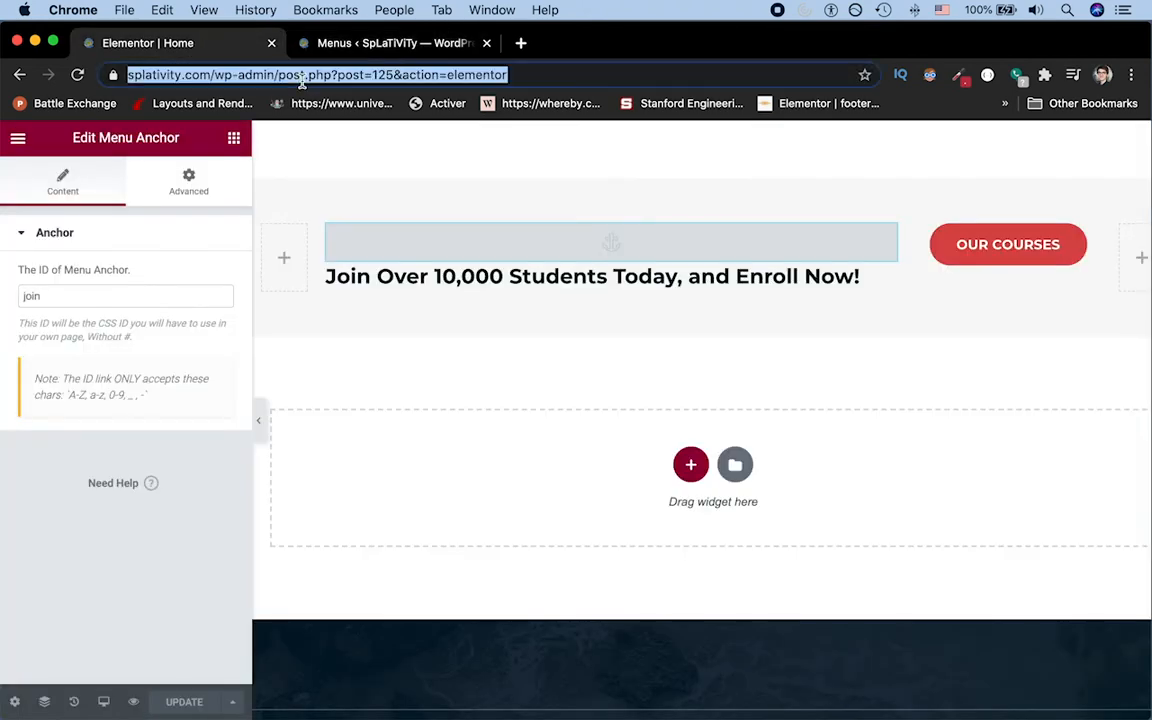
pyautogui.click(302, 80)
pyautogui.press('shift+super+Right')
pyautogui.press('BackSpace')
pyautogui.press('Return')
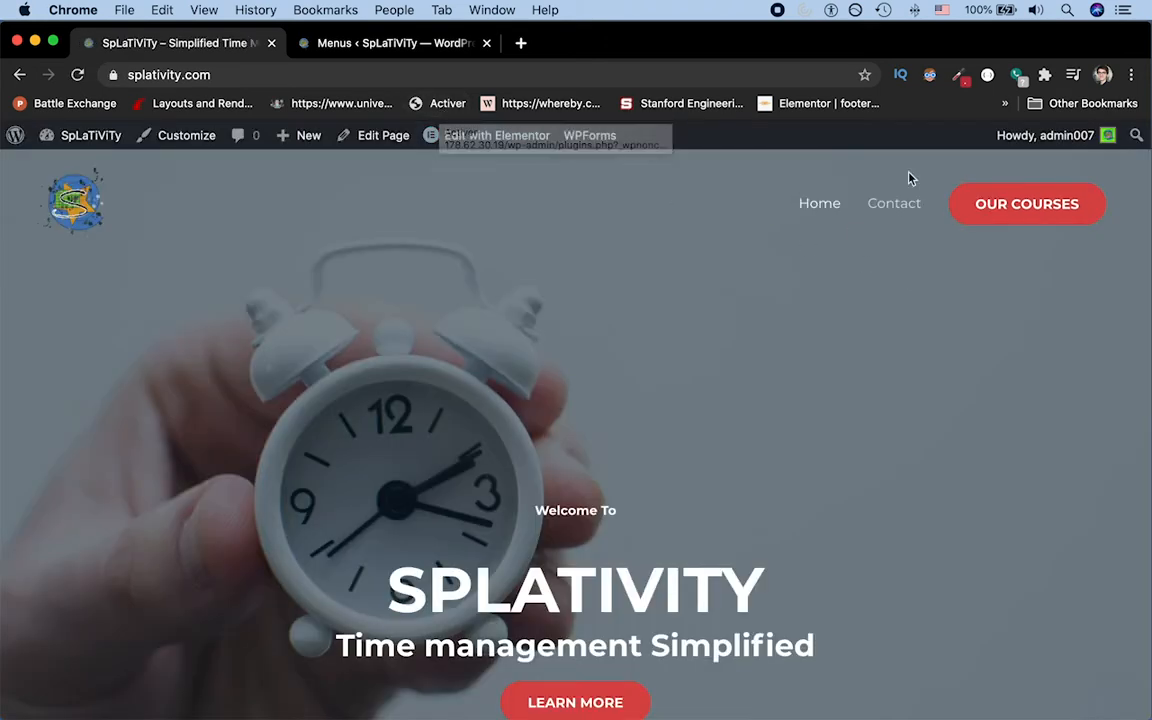
# Step: On the Menus page, assign main_page_menu to the Primary Menu display location and save the menu
pyautogui.click(345, 45)
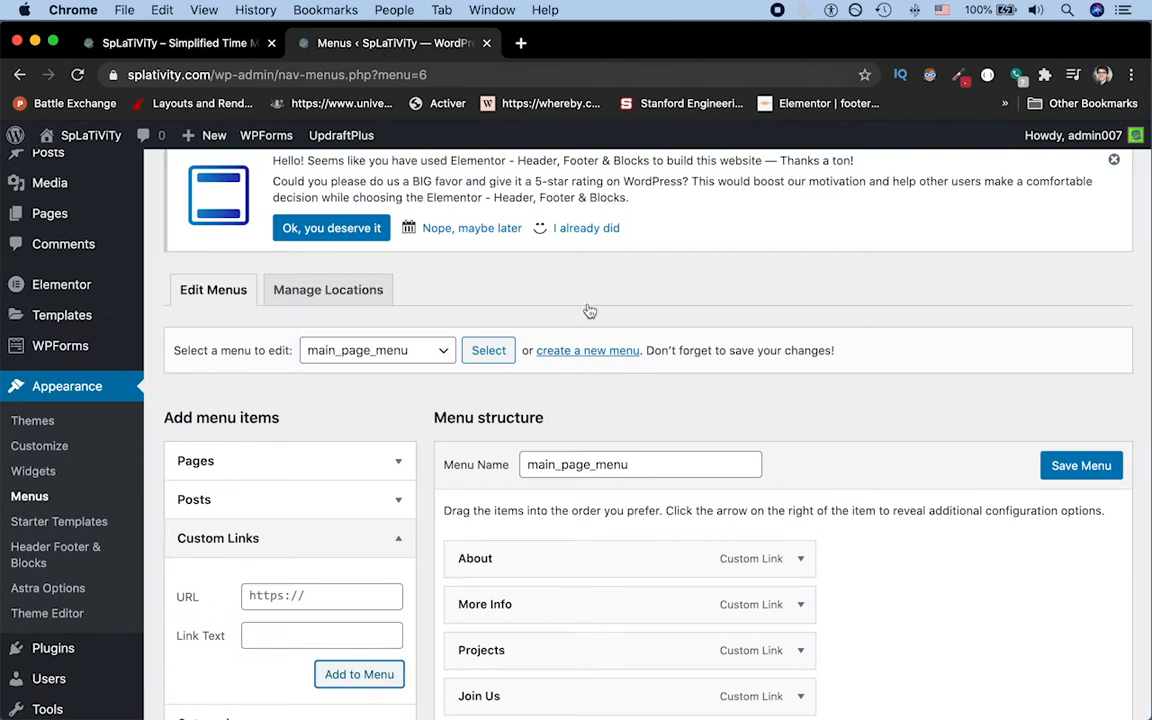
pyautogui.scroll(-5, 595, 358)
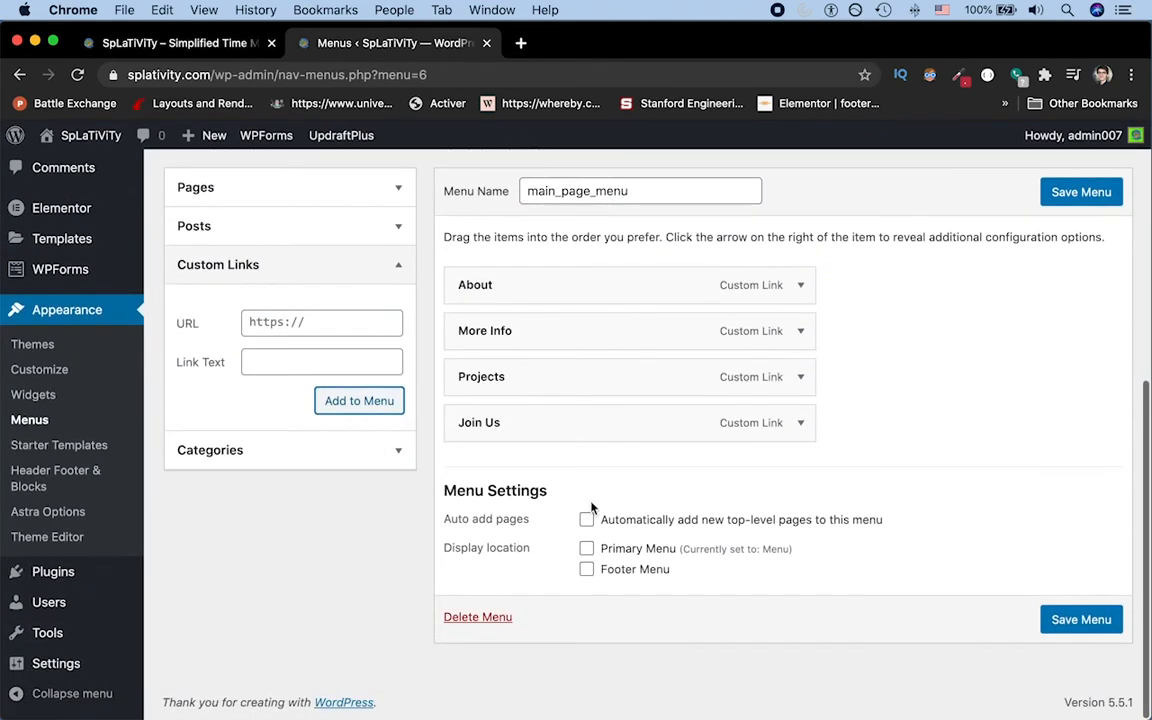
pyautogui.click(587, 550)
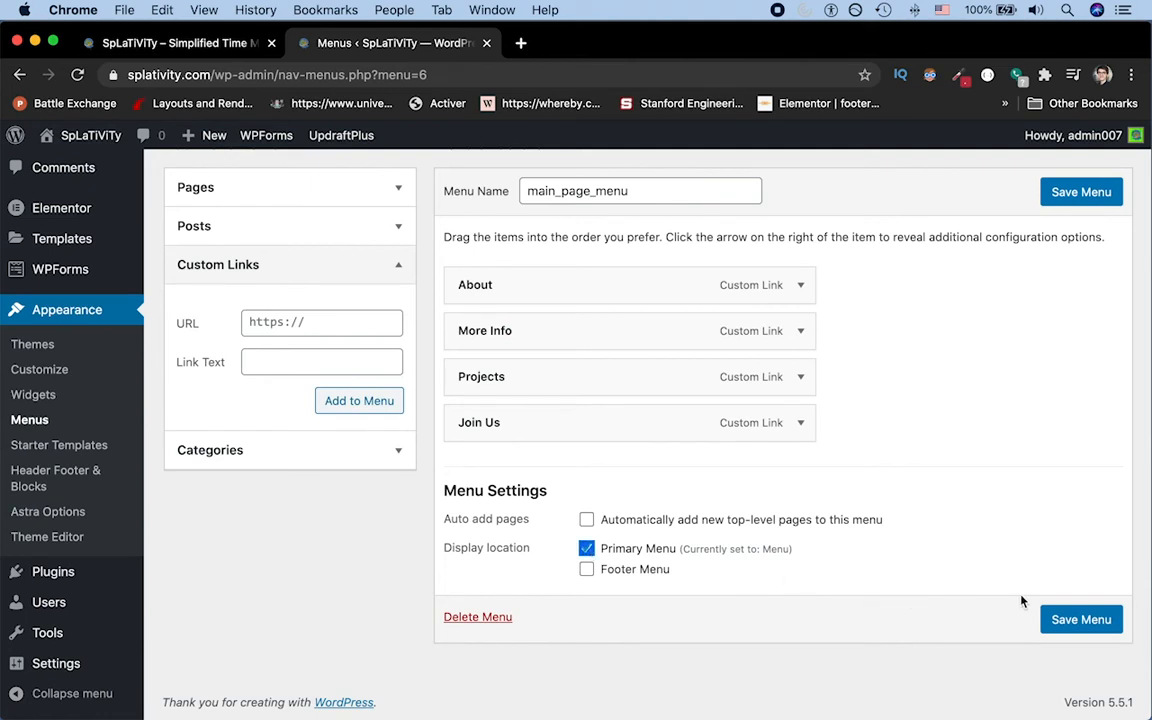
pyautogui.click(1086, 620)
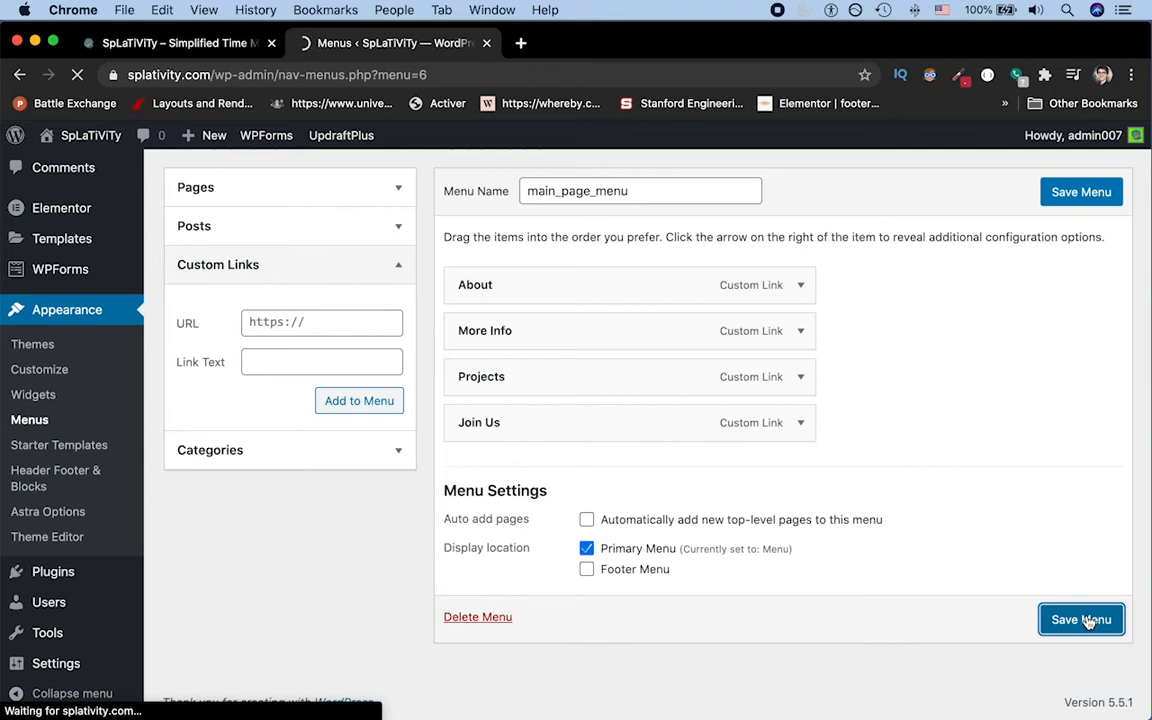
# Step: Reload the live home page and compare its header navigation with the saved menu structure in the WordPress dashboard
pyautogui.click(229, 44)
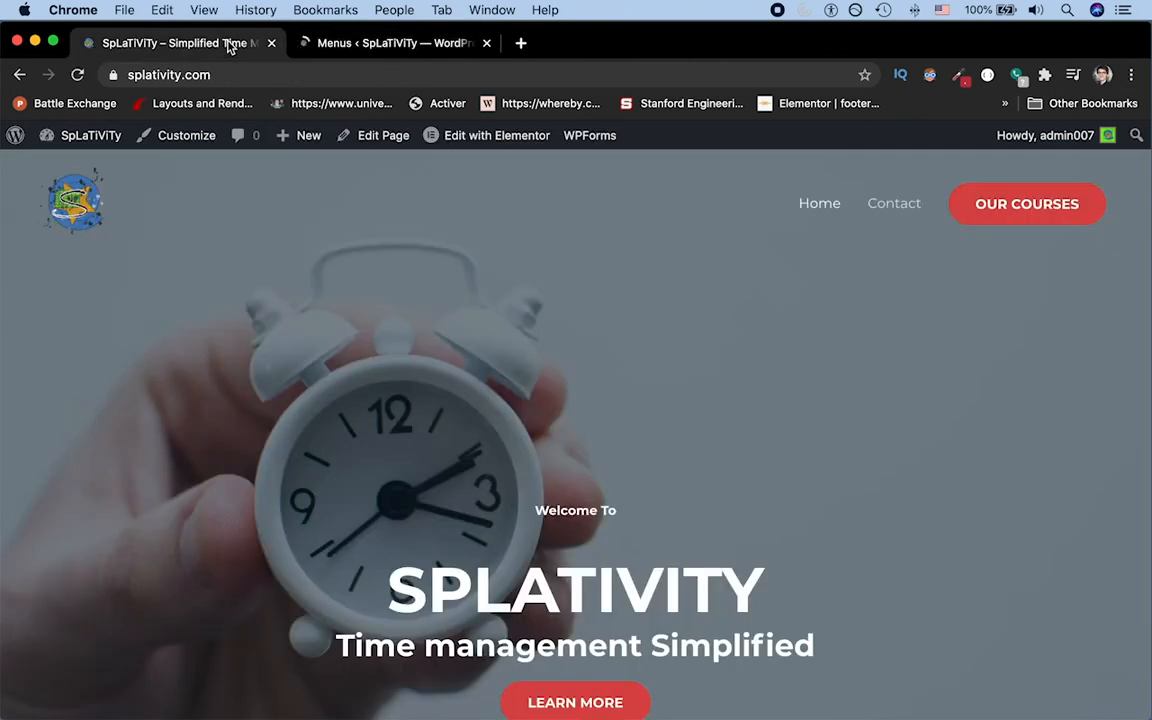
pyautogui.press('super+r')
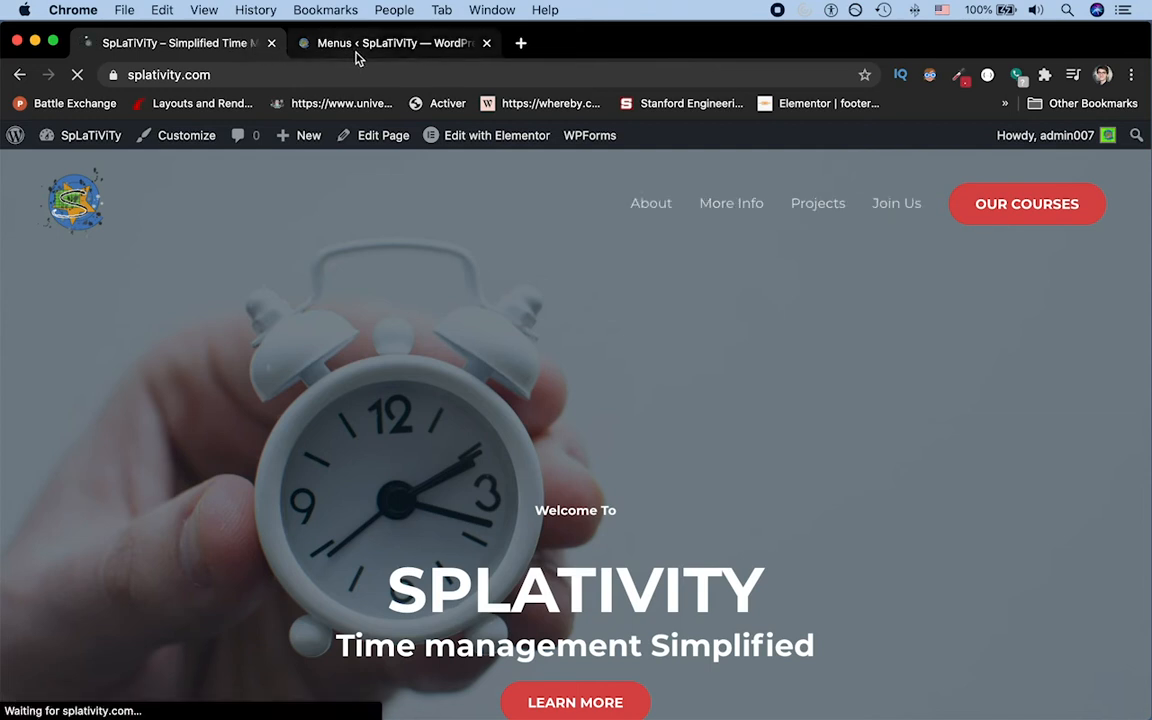
pyautogui.click(412, 43)
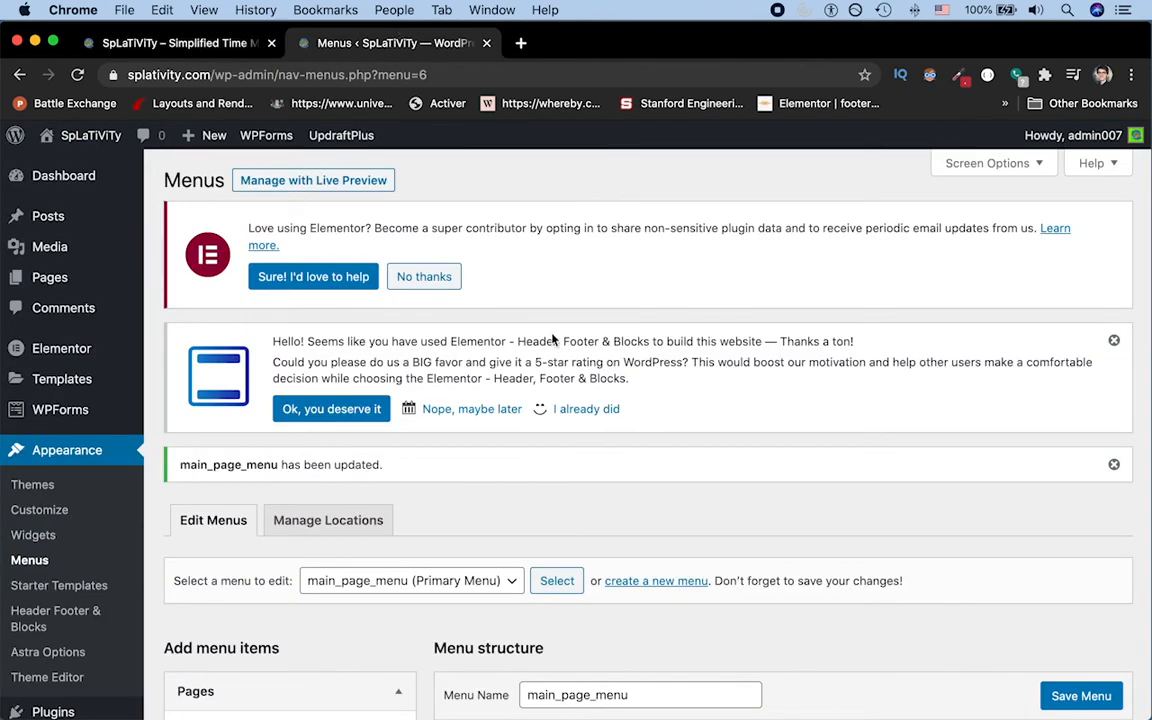
pyautogui.scroll(-5, 552, 340)
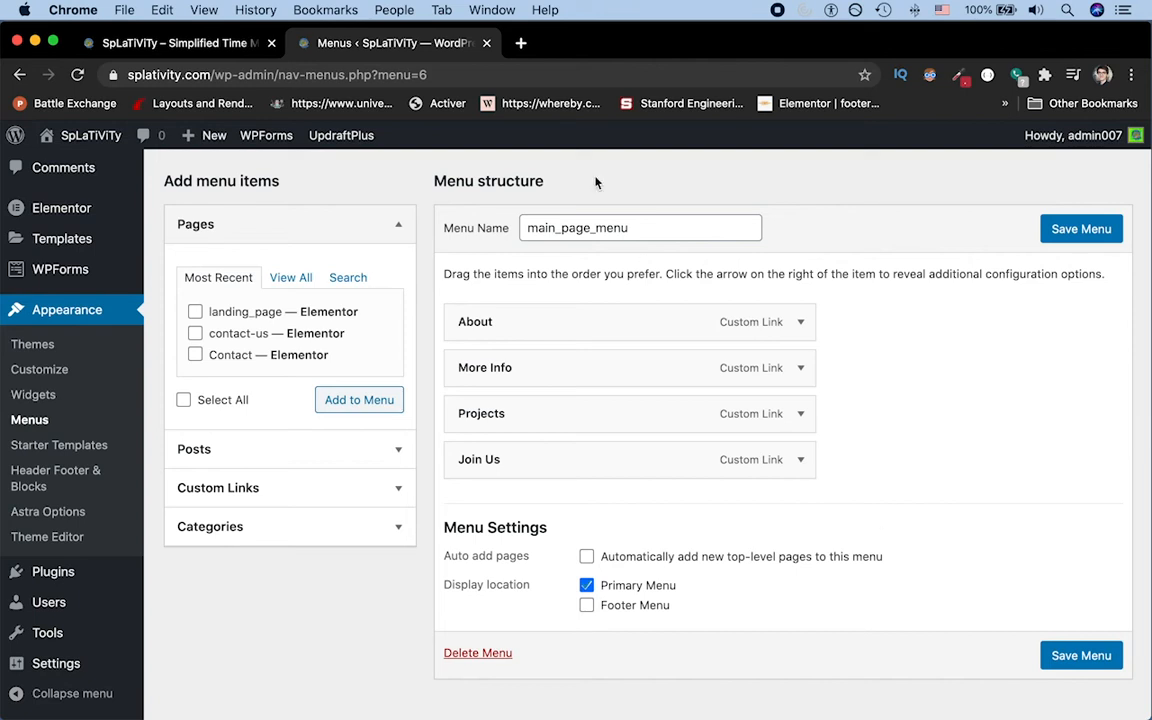
pyautogui.click(165, 43)
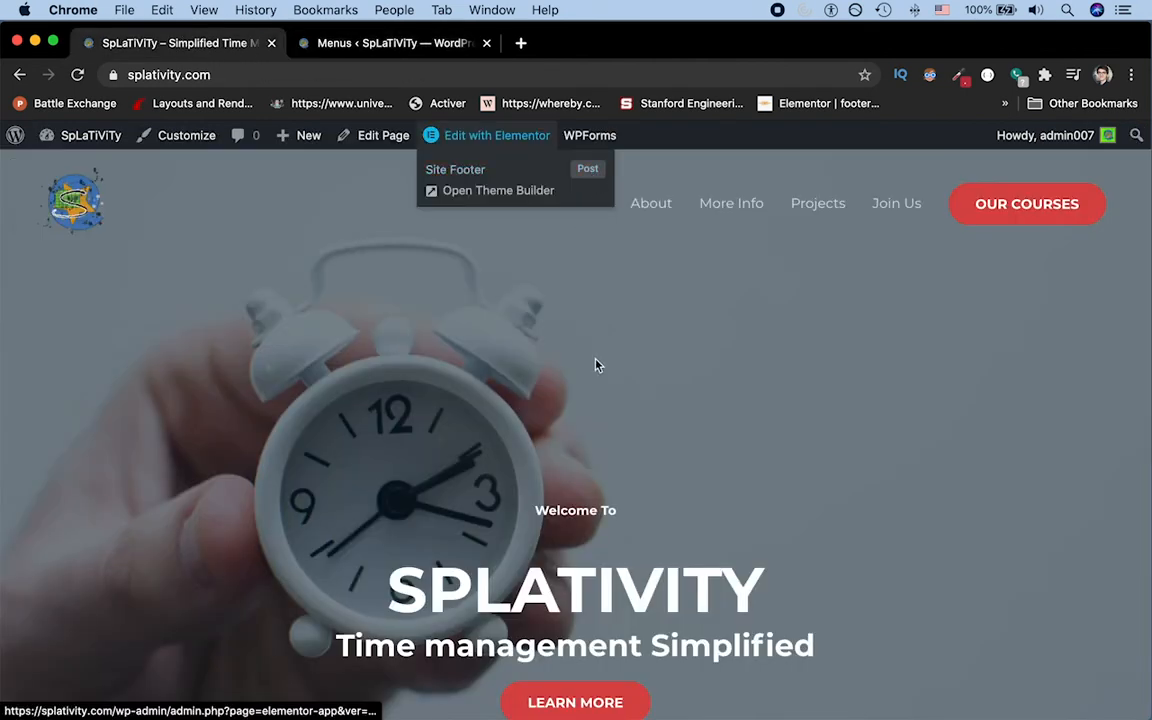
# Step: Reload the live home page and test the About, More Info, Projects and Join Us links in its header navigation
pyautogui.press('super+r')
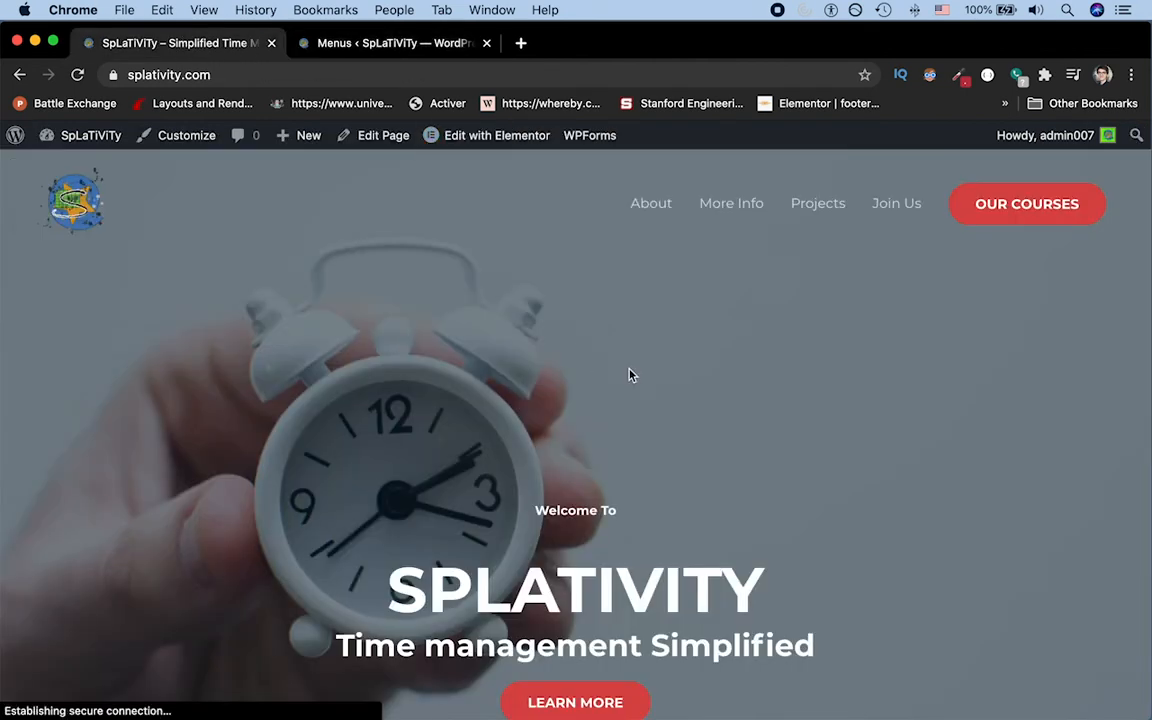
pyautogui.click(658, 195)
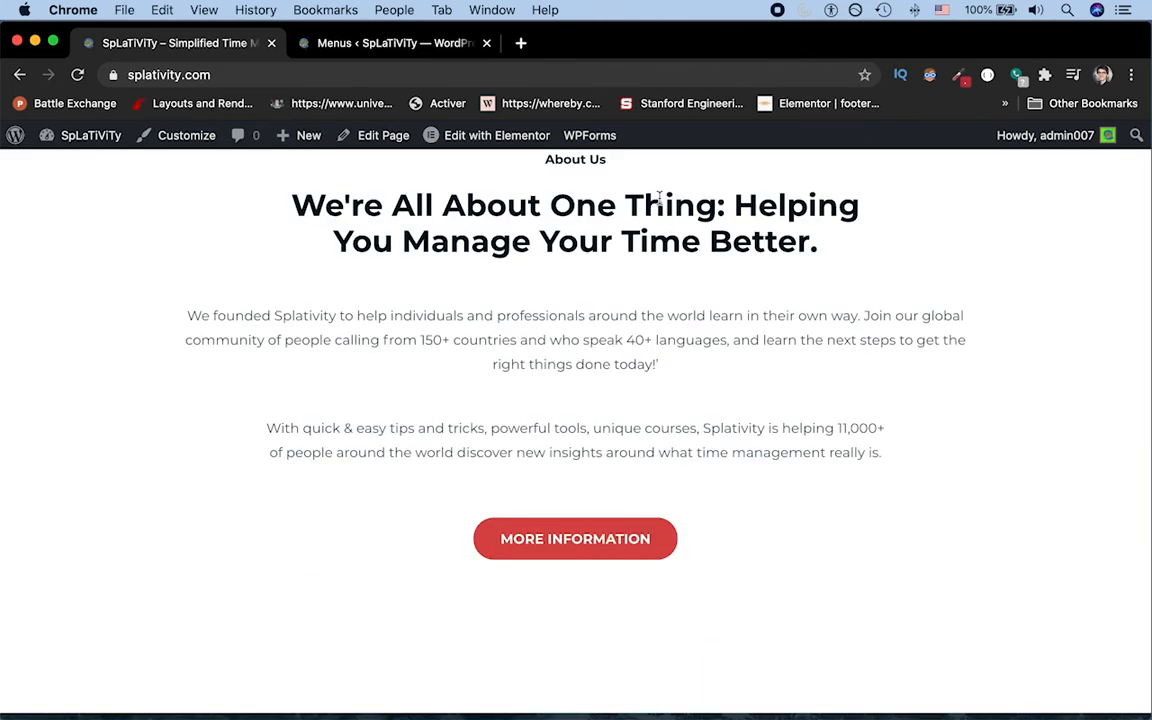
pyautogui.scroll(8, 659, 198)
pyautogui.click(715, 223)
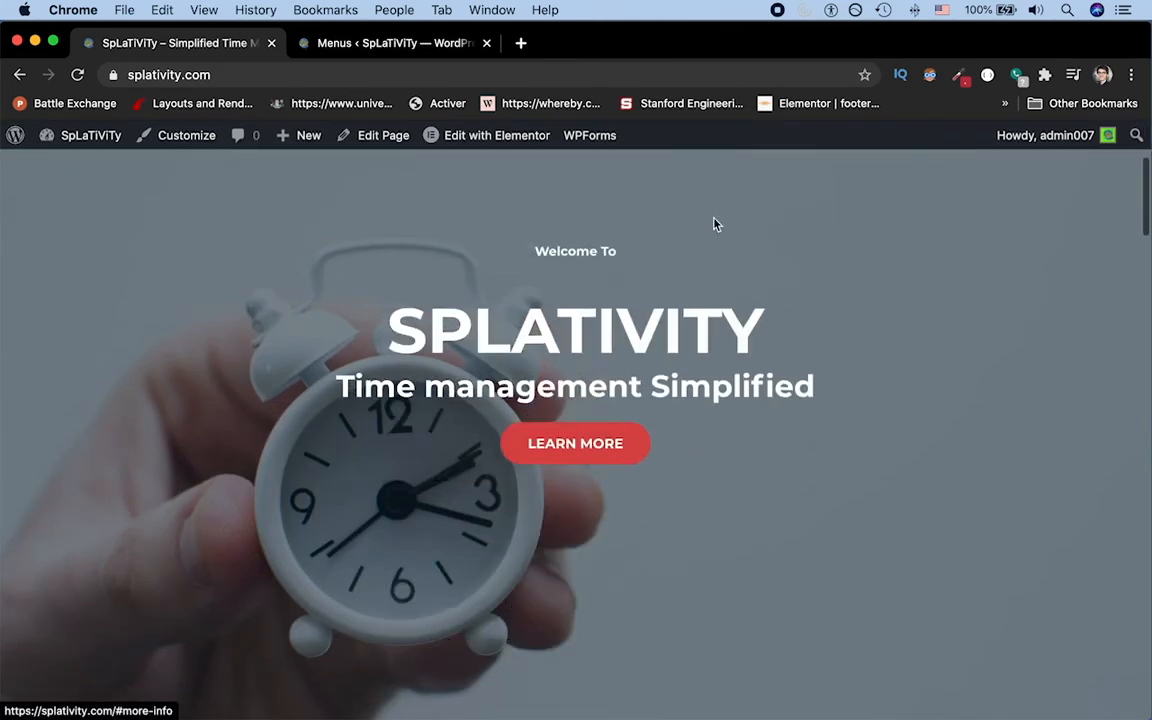
pyautogui.scroll(10, 715, 224)
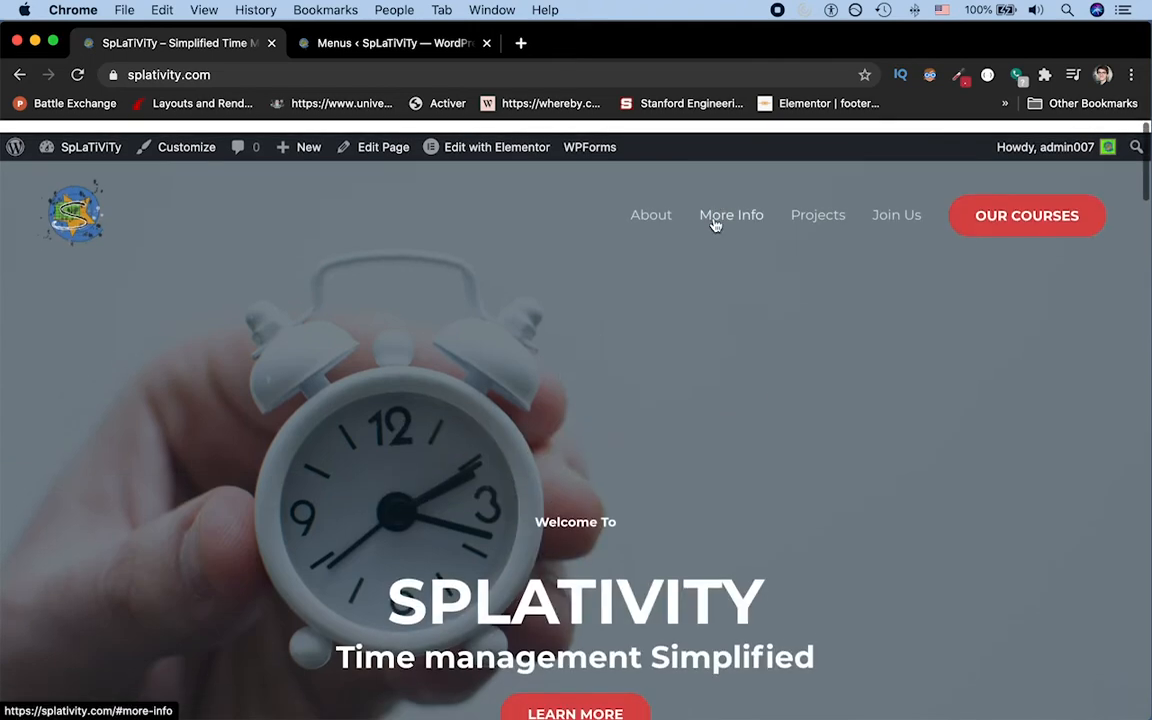
pyautogui.click(812, 200)
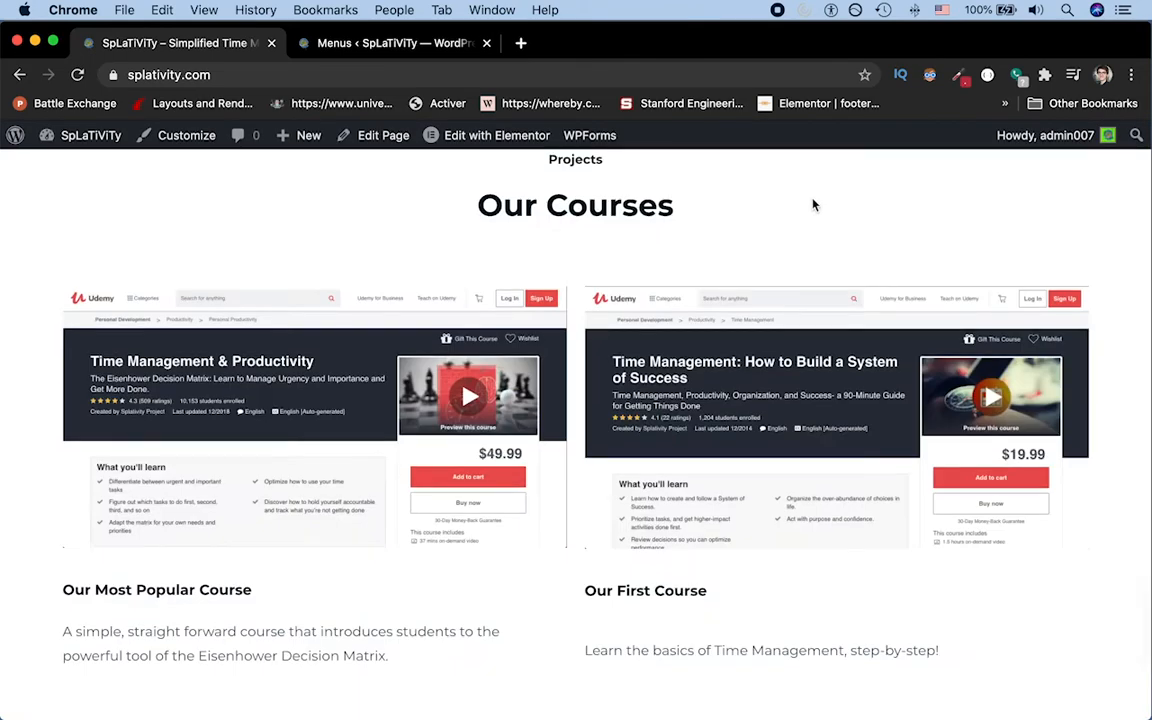
pyautogui.scroll(15, 812, 205)
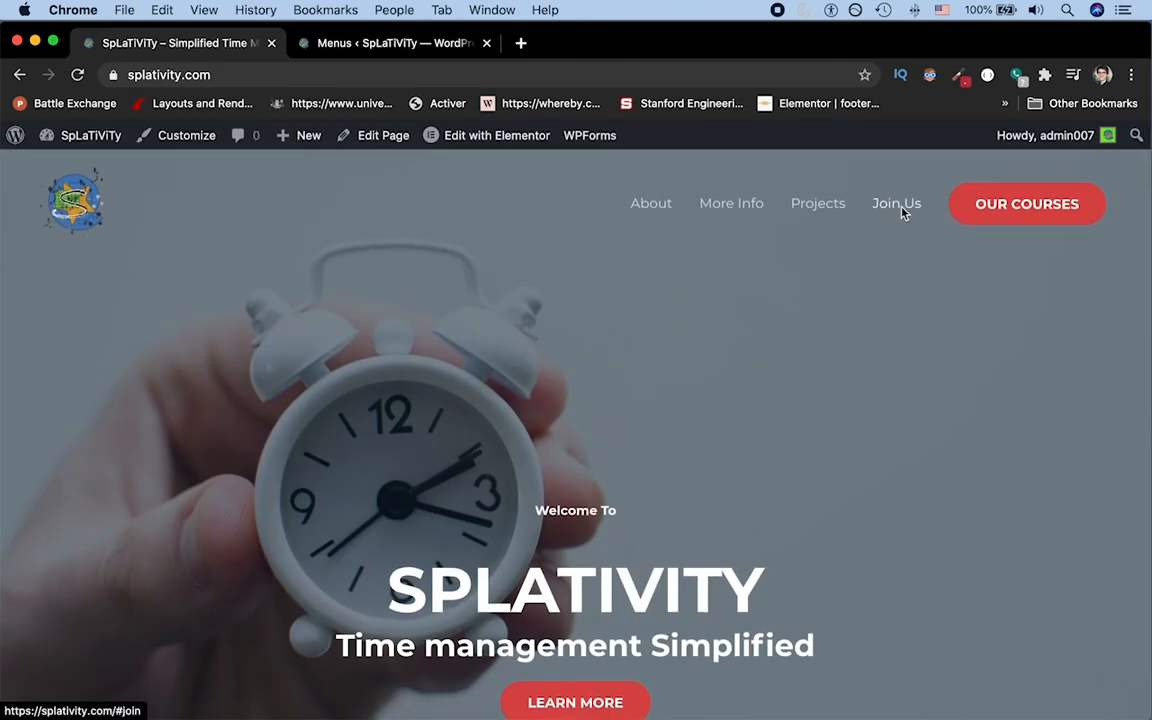
pyautogui.click(898, 204)
pyautogui.scroll(5, 901, 212)
pyautogui.scroll(10, 901, 212)
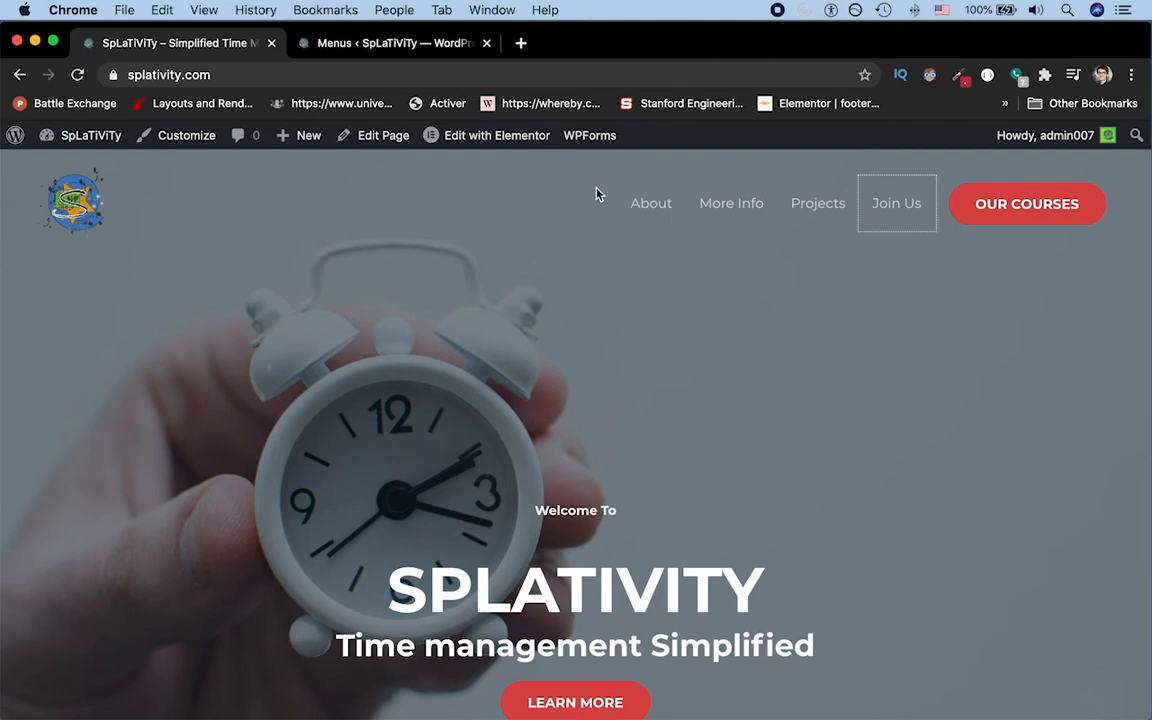
# Step: Test the About link plus the Learn More and More Information buttons, and review the page down to its footer
pyautogui.click(642, 213)
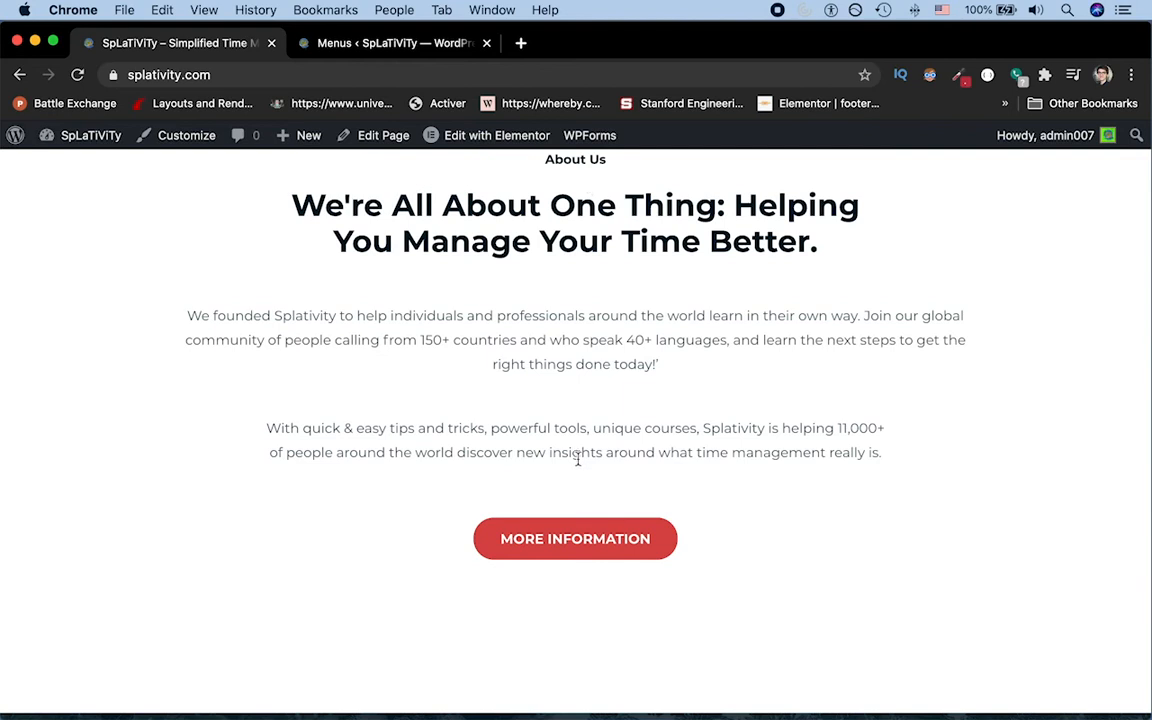
pyautogui.scroll(10, 577, 460)
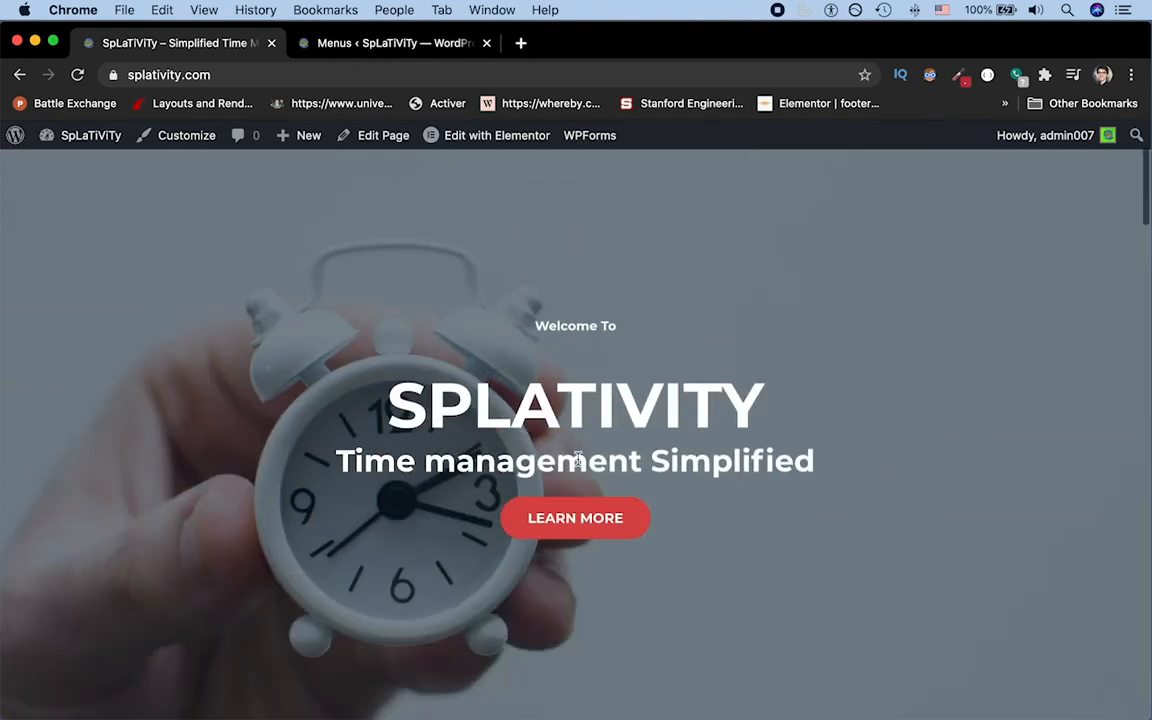
pyautogui.click(576, 517)
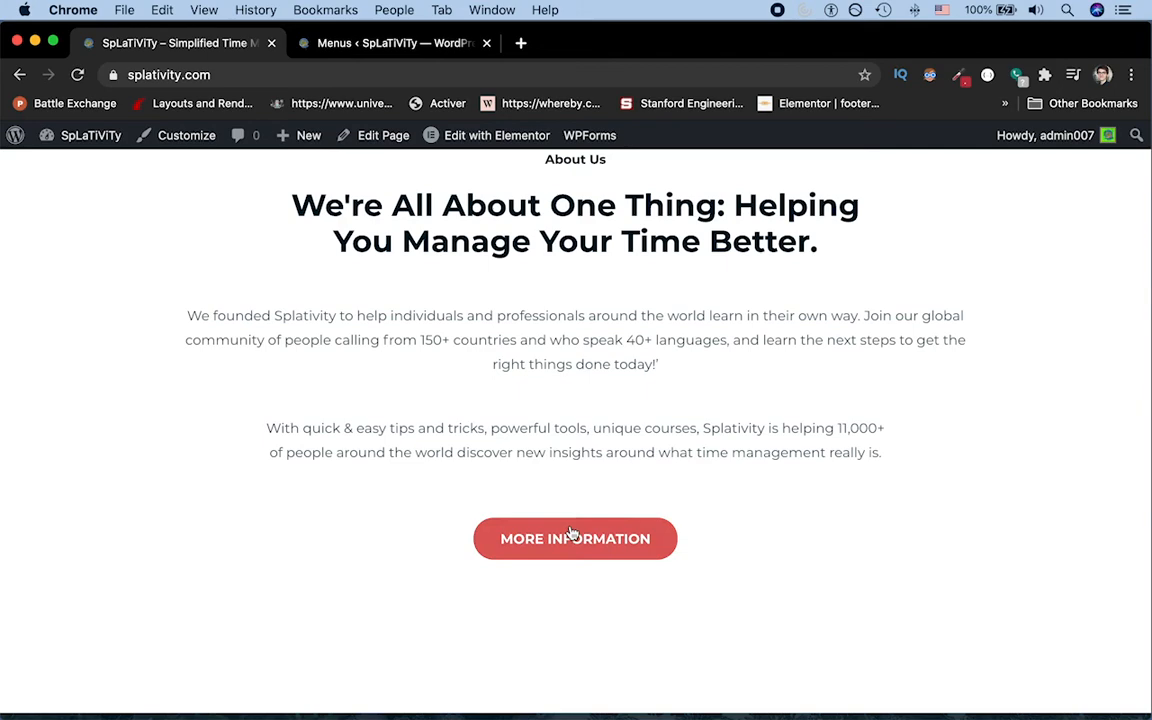
pyautogui.click(571, 536)
pyautogui.scroll(-15, 571, 536)
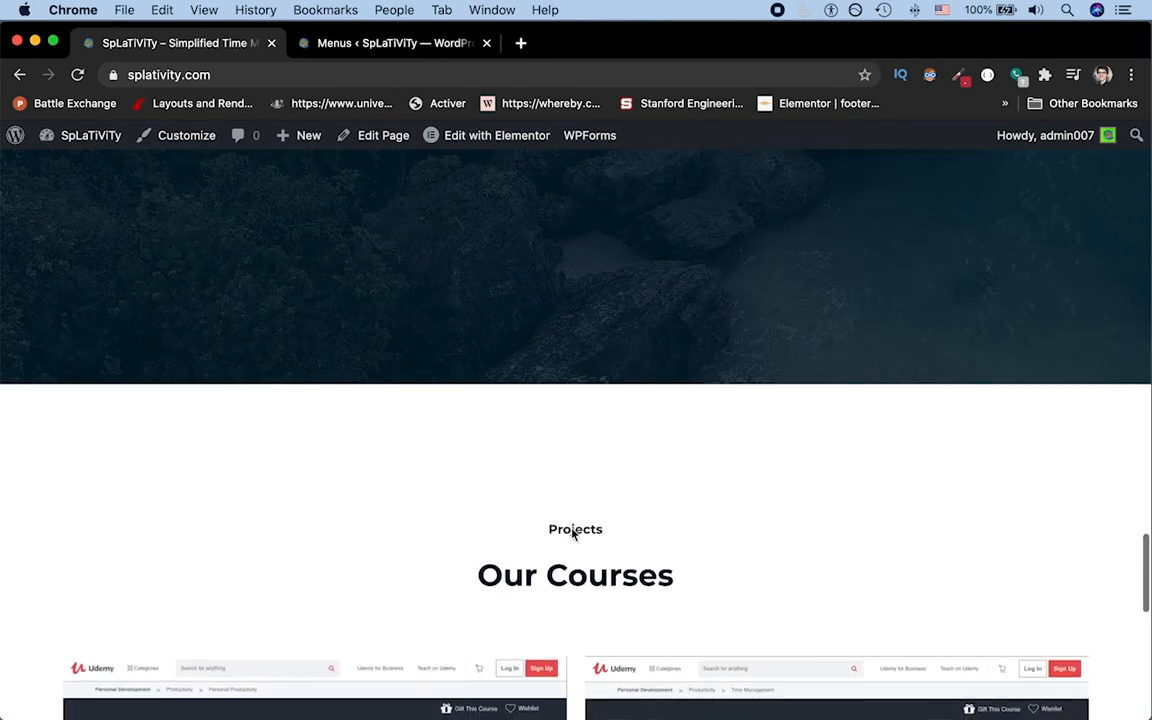
pyautogui.scroll(-5, 573, 534)
pyautogui.scroll(-5, 573, 535)
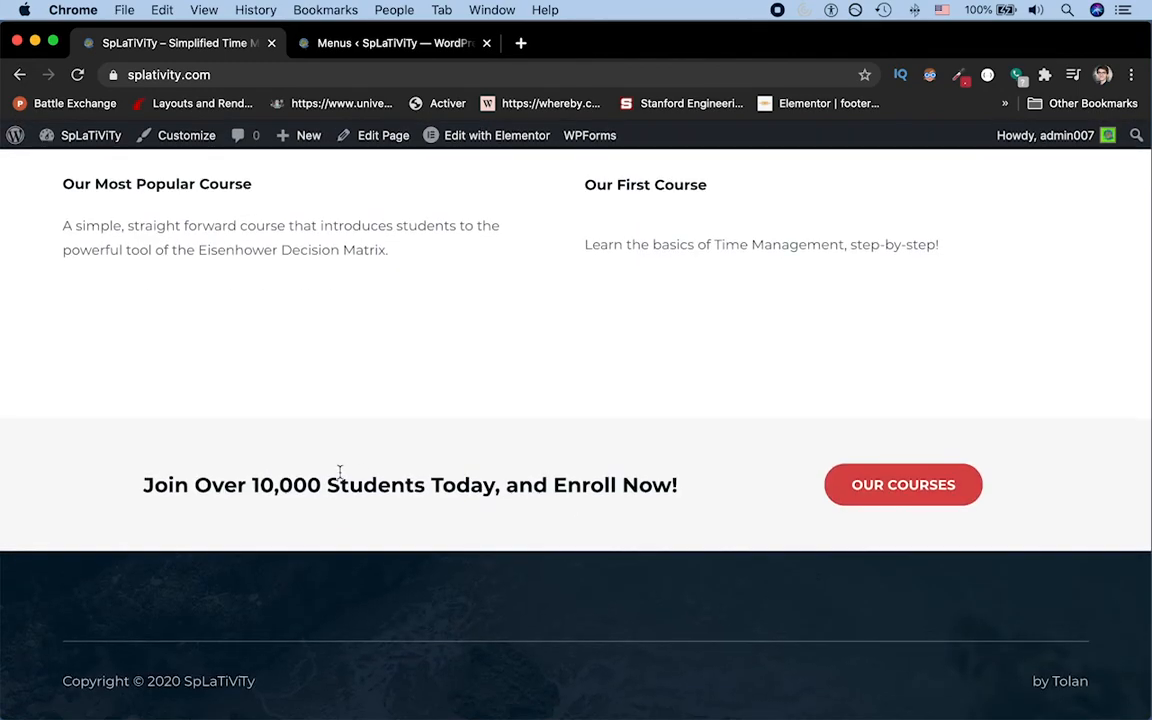
pyautogui.scroll(20, 622, 200)
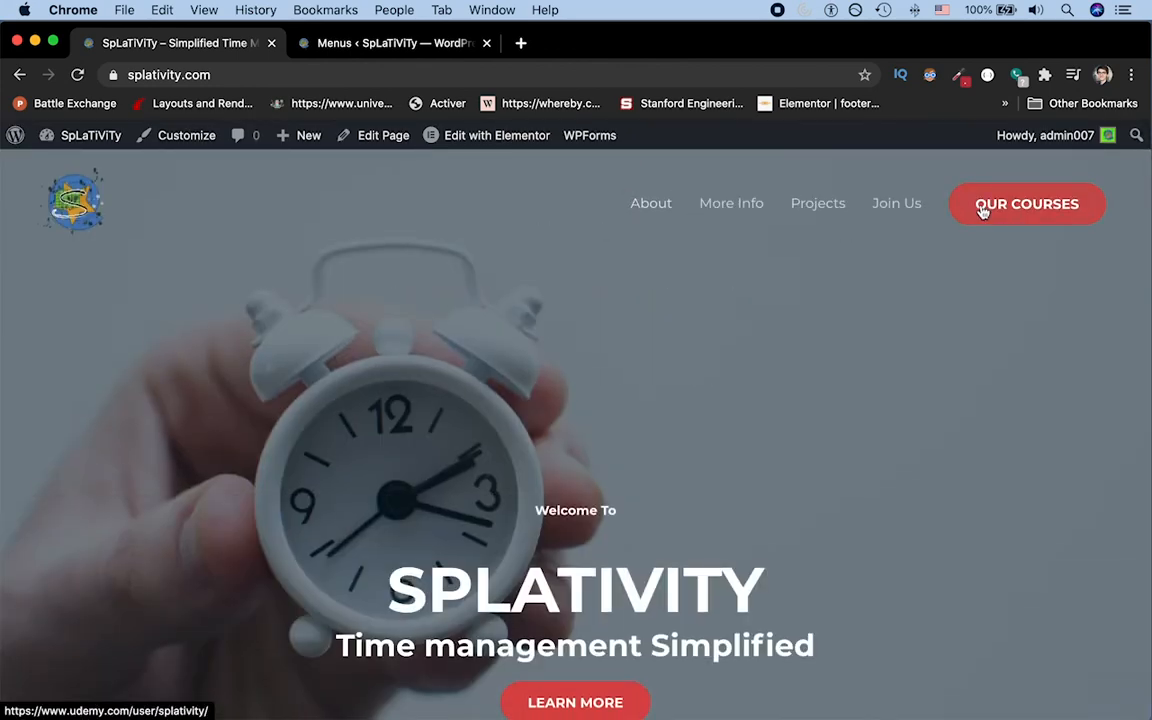
# Step: Follow the header's Our Courses button to the Udemy page and return to the live home page
pyautogui.click(982, 211)
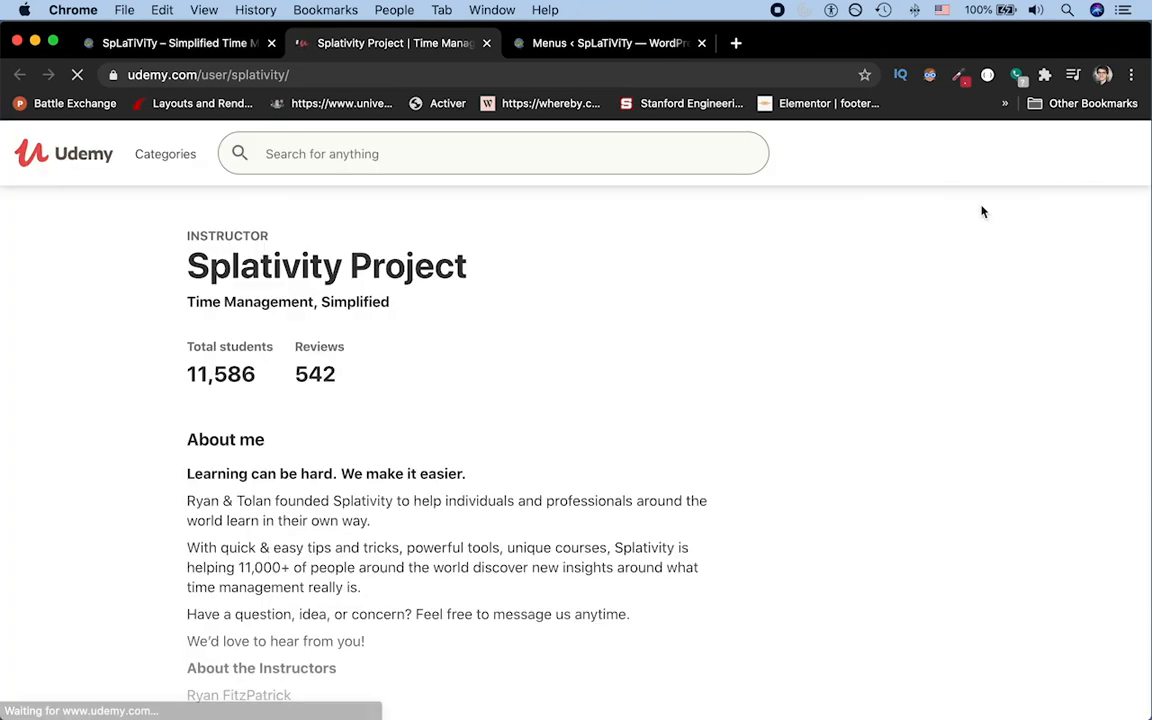
pyautogui.click(207, 44)
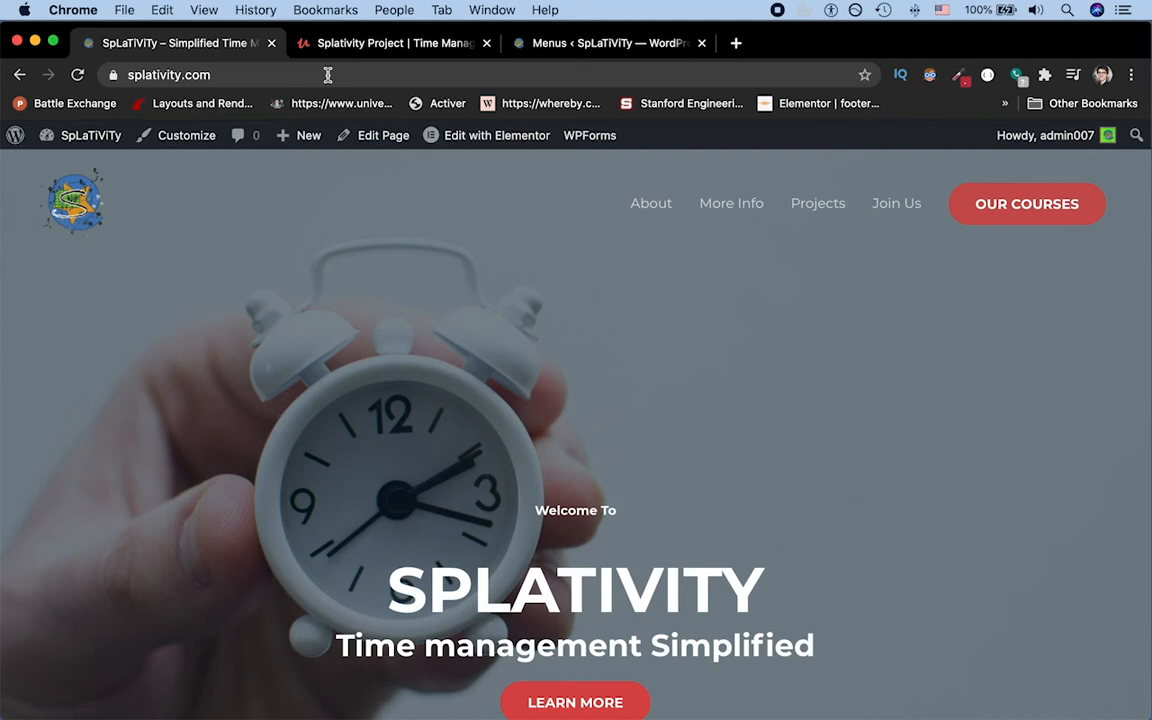
pyautogui.scroll(-2, 545, 296)
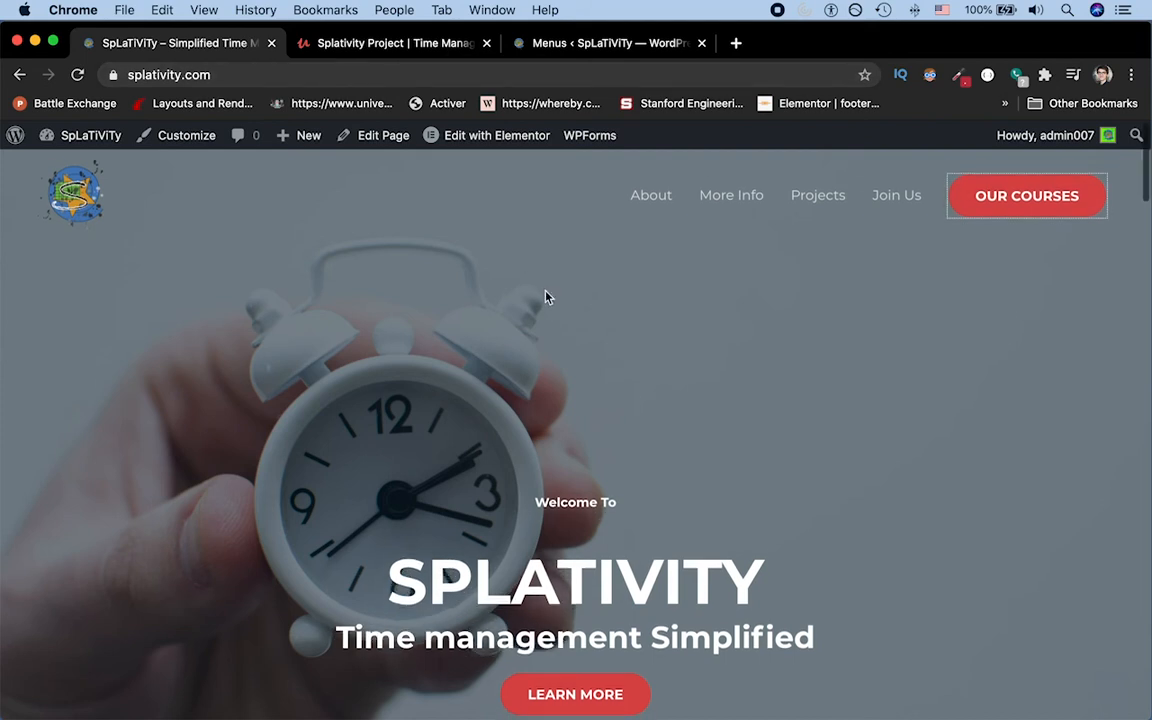
pyautogui.scroll(-5, 545, 296)
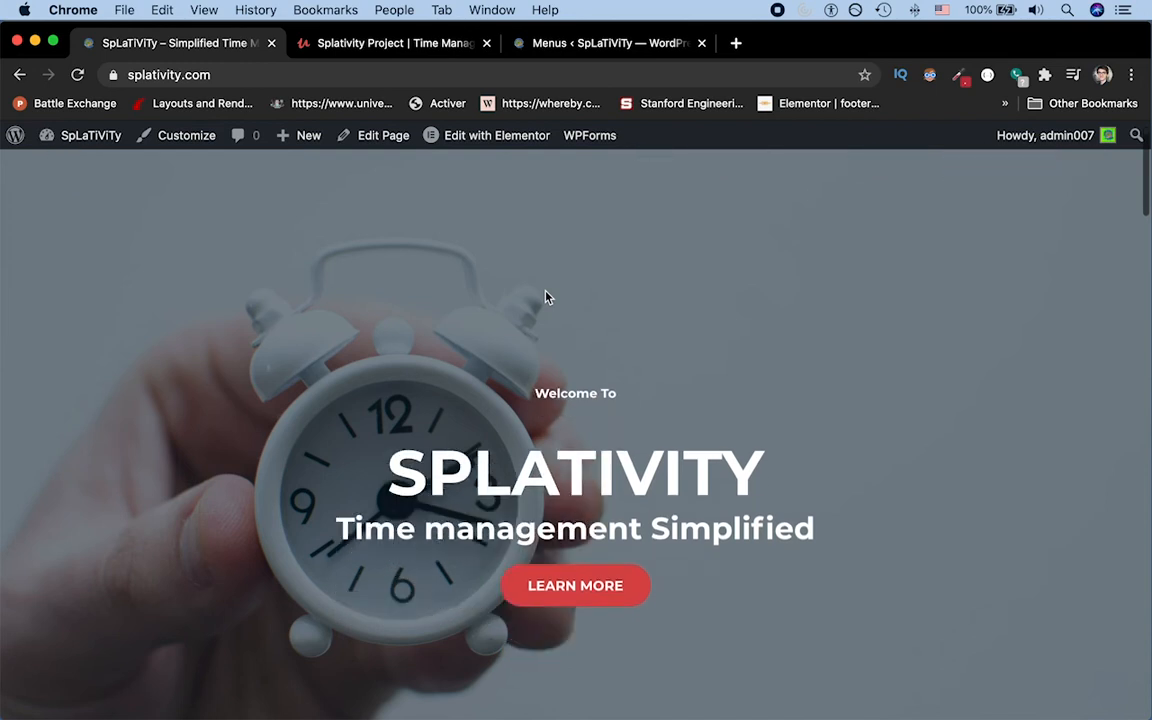
# Step: Open the Home page for editing in Elementor and show the settings of the menu anchor above the About Us heading
pyautogui.click(359, 145)
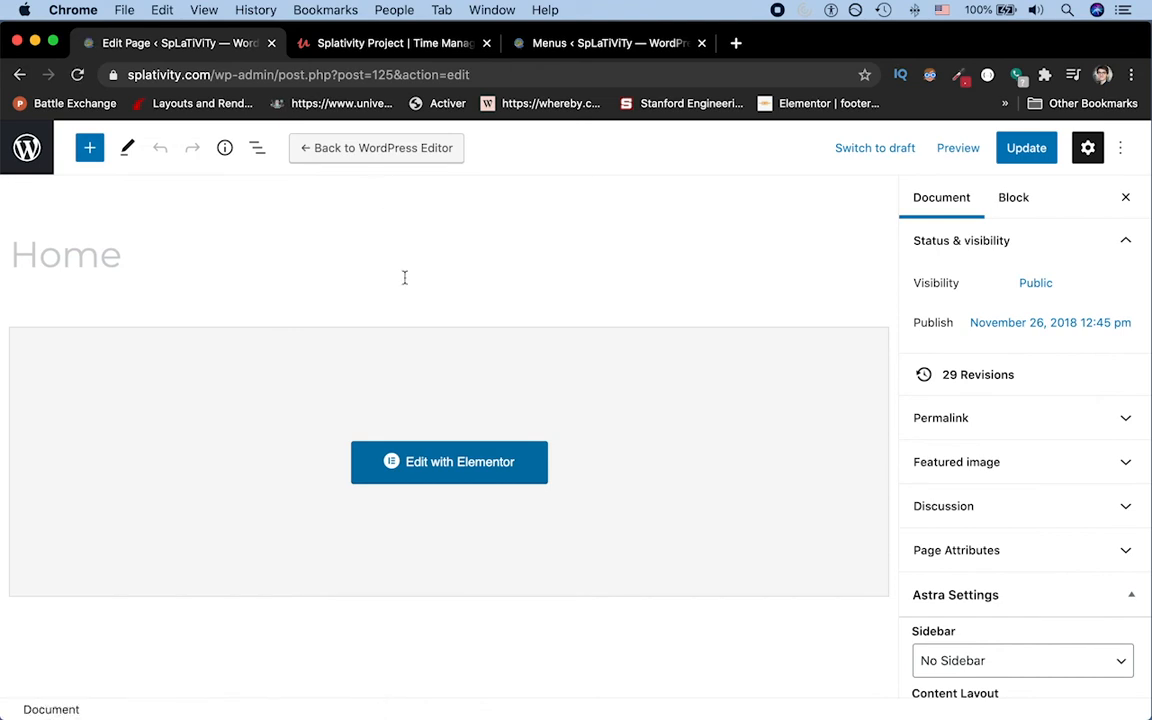
pyautogui.click(399, 478)
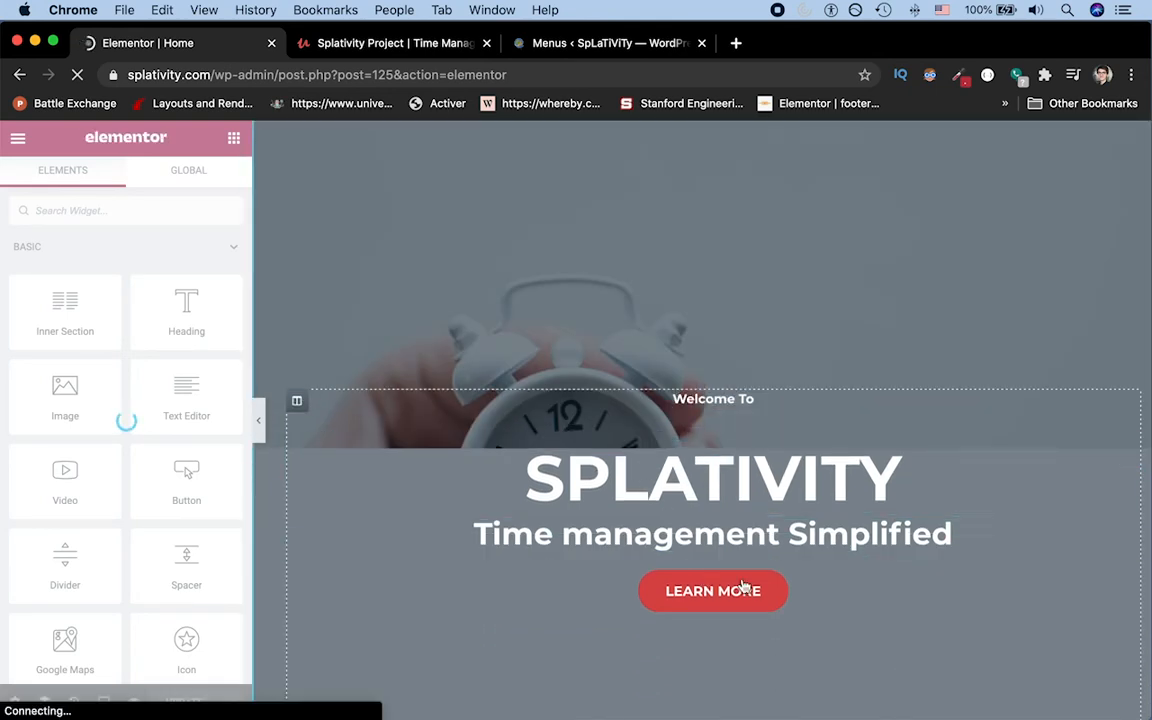
pyautogui.scroll(-5, 770, 591)
pyautogui.scroll(5, 770, 591)
pyautogui.scroll(-6, 770, 591)
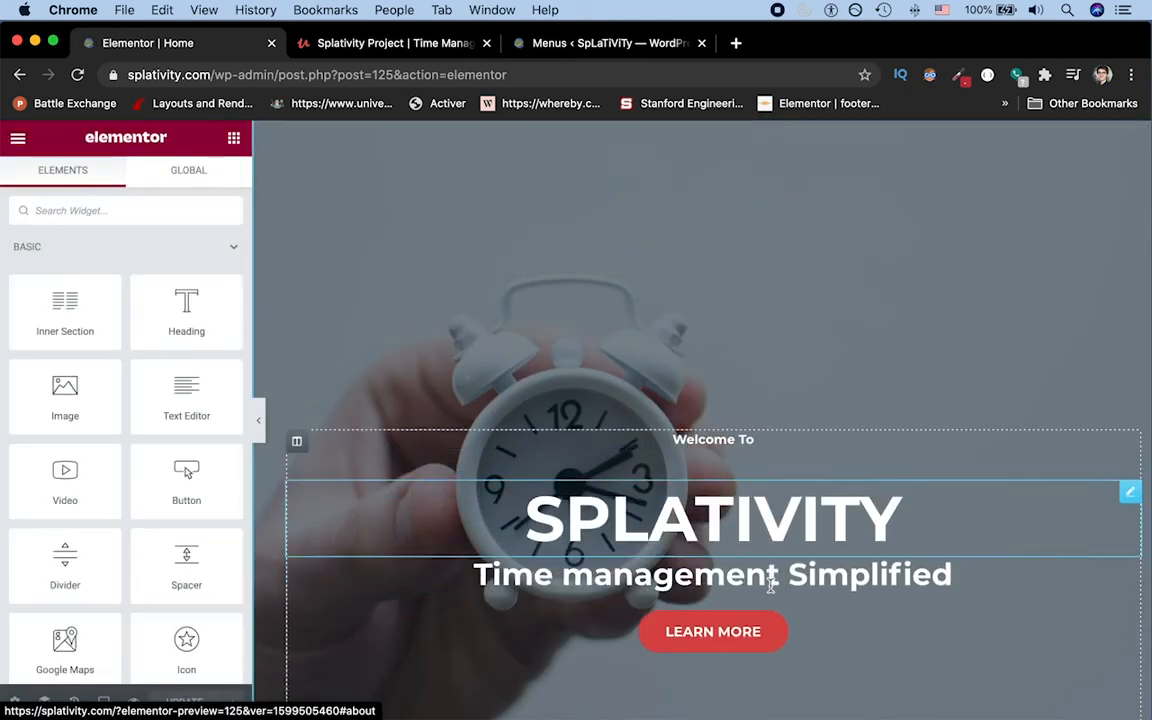
pyautogui.scroll(-3, 771, 592)
pyautogui.click(780, 468)
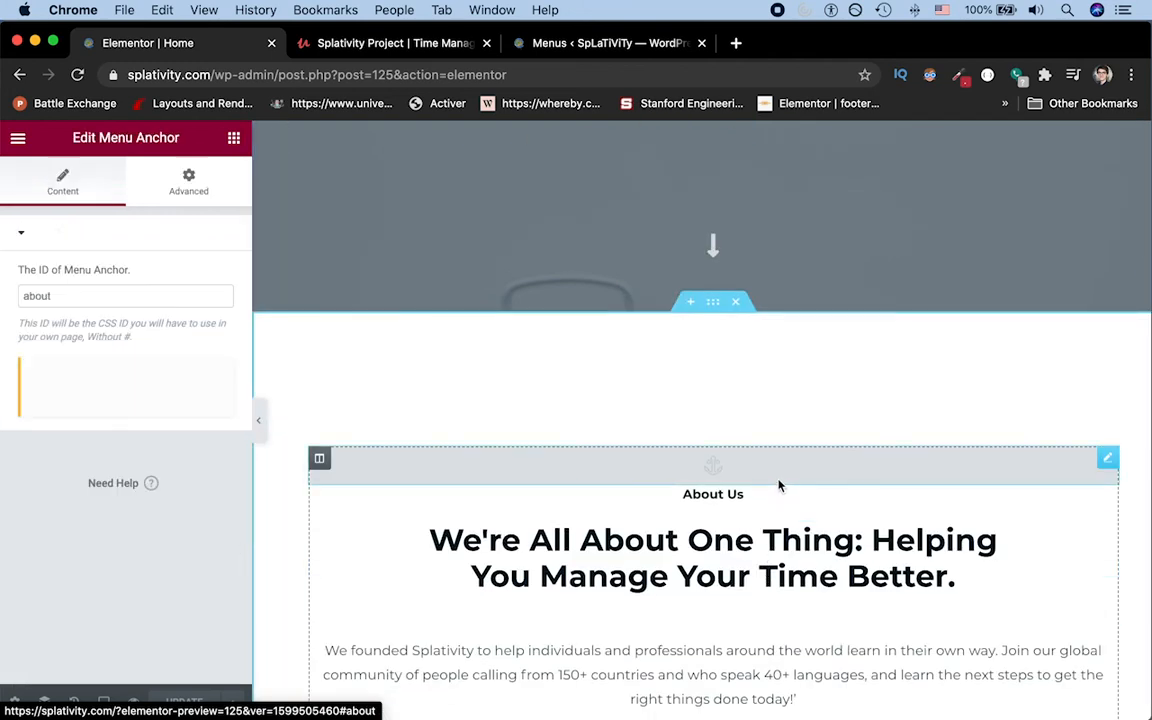
# Step: Return to the Elementor widget list and search it for anch to find the Menu Anchor widget
pyautogui.click(18, 139)
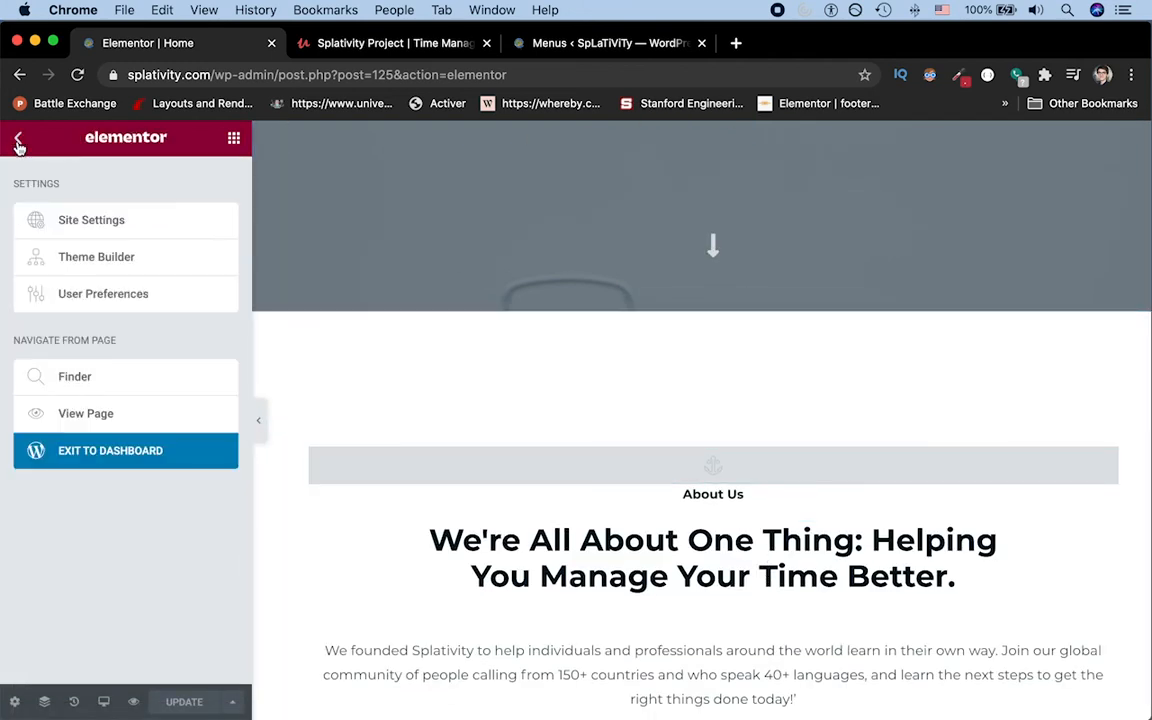
pyautogui.click(18, 141)
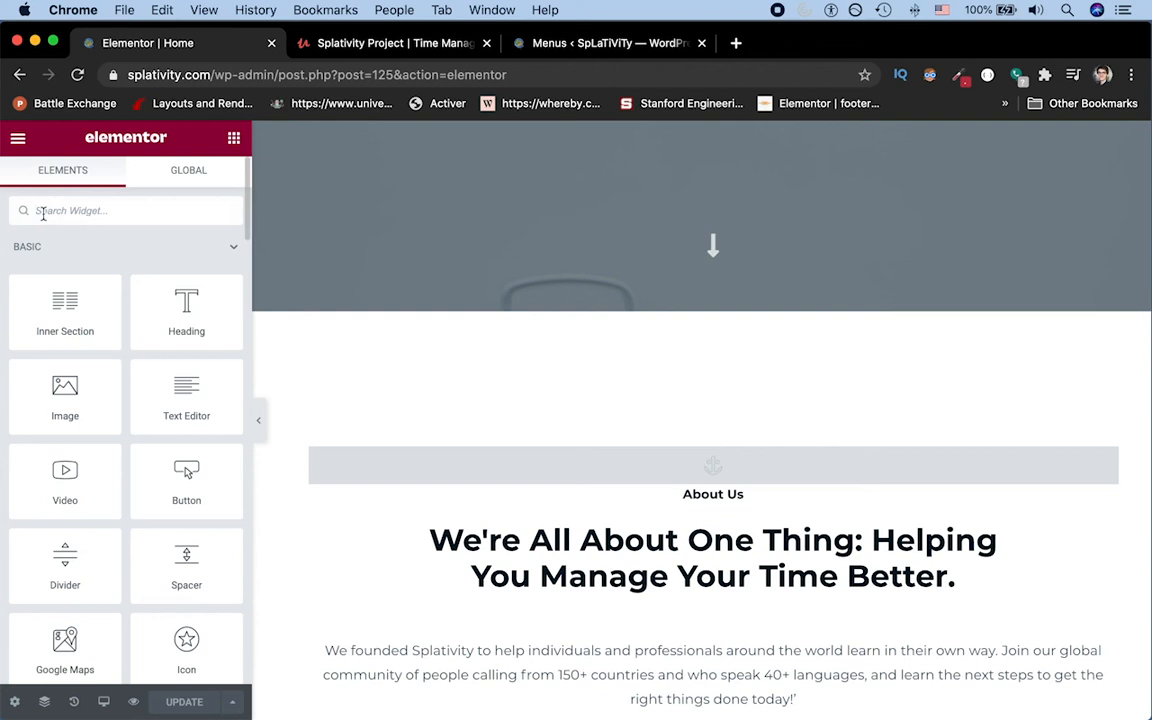
pyautogui.click(43, 211)
pyautogui.write('e')
pyautogui.press('BackSpace')
pyautogui.write('n')
pyautogui.press('BackSpace')
pyautogui.write('s')
pyautogui.press('BackSpace')
pyautogui.write('anch')
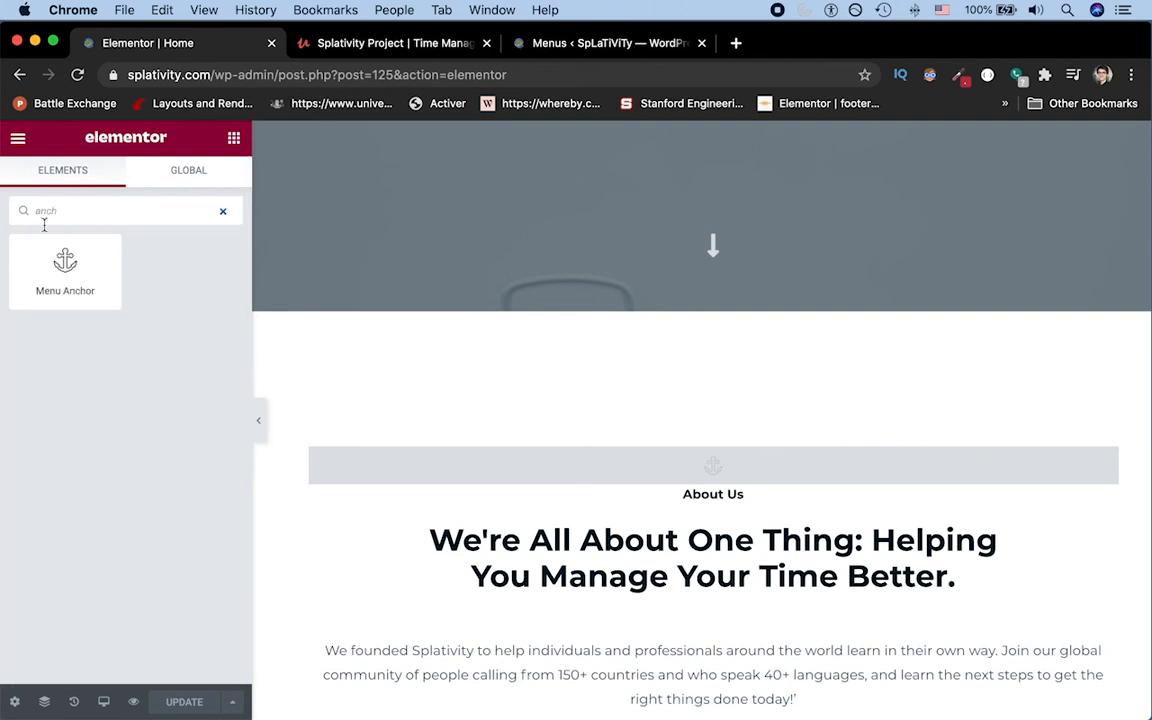
# Step: Check the ID of the About Us section's menu anchor against the link of the Learn More button
pyautogui.click(823, 473)
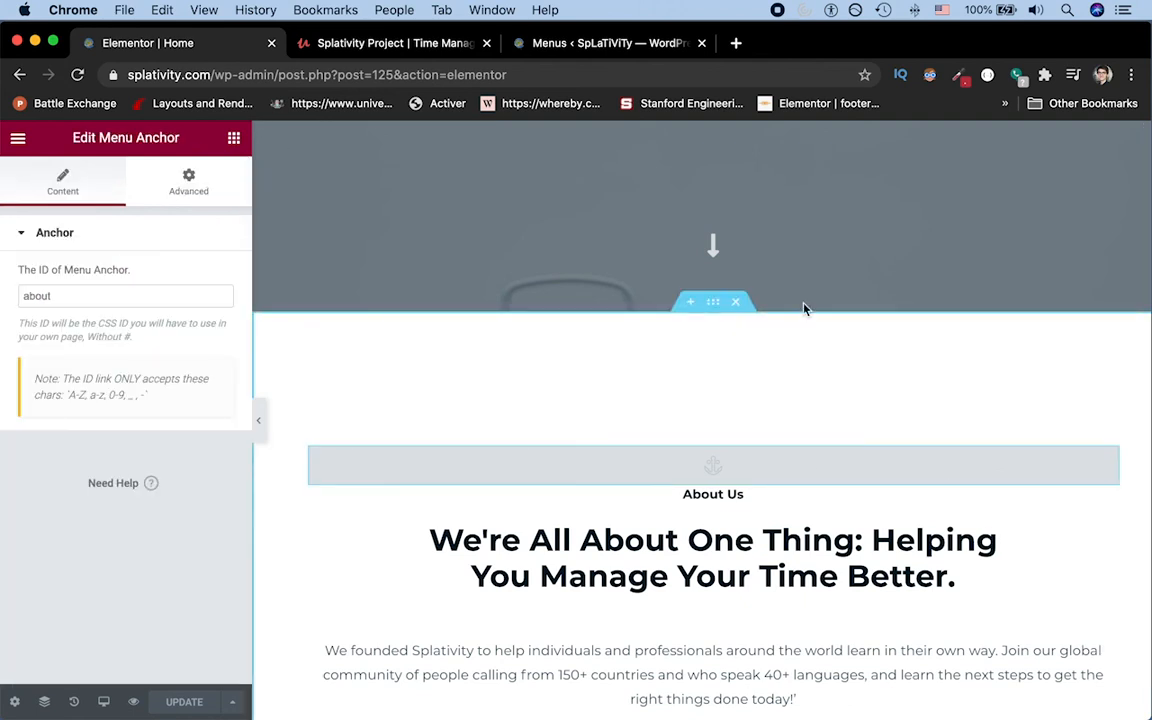
pyautogui.scroll(5, 805, 305)
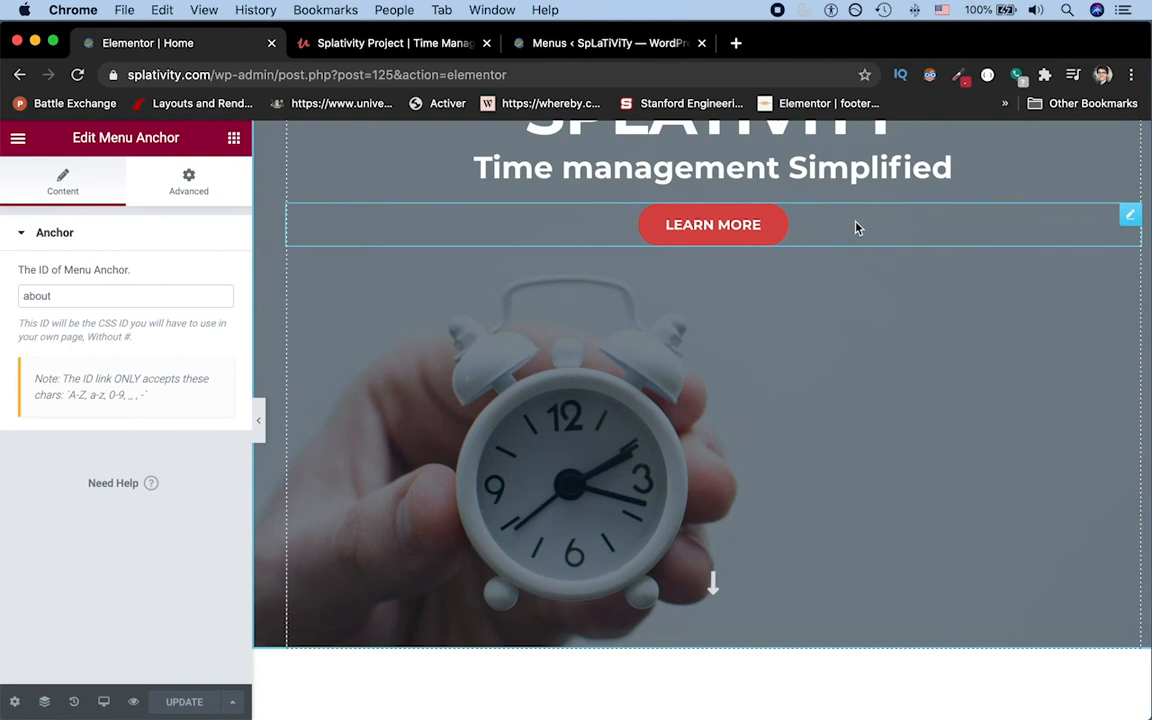
pyautogui.click(855, 228)
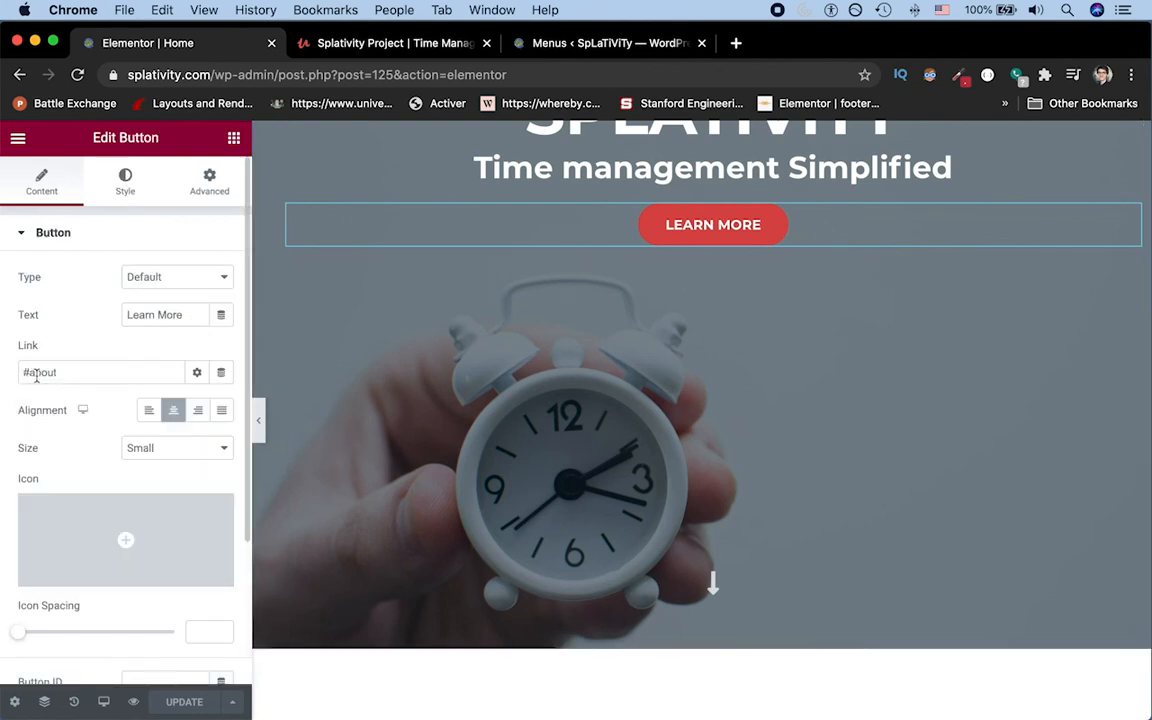
# Step: On the Menus page, add another custom link to #about with the link text About to main_page_menu
pyautogui.click(386, 47)
pyautogui.click(591, 44)
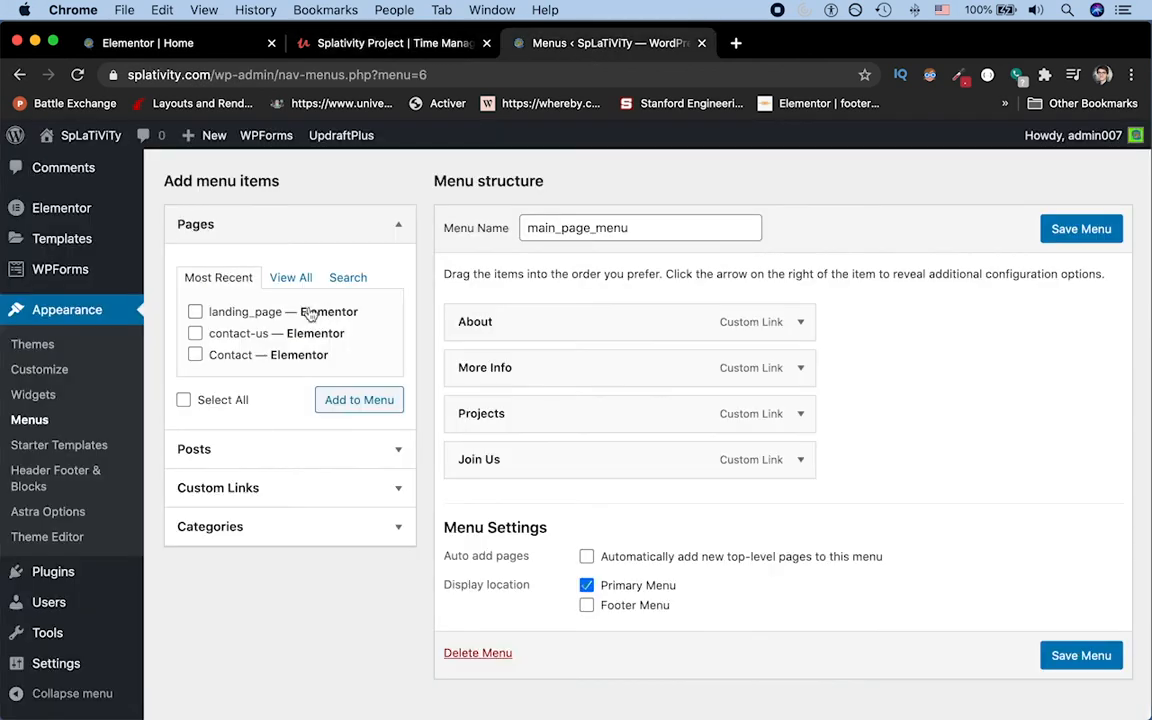
pyautogui.scroll(5, 350, 334)
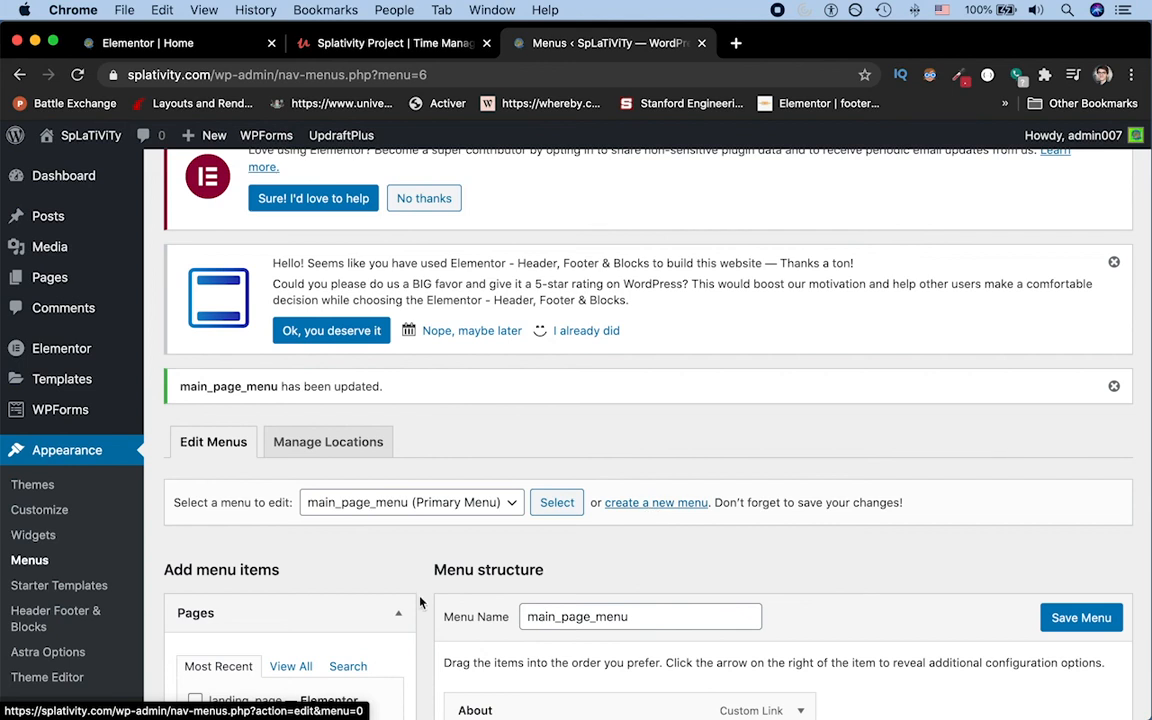
pyautogui.scroll(-8, 420, 601)
pyautogui.click(214, 455)
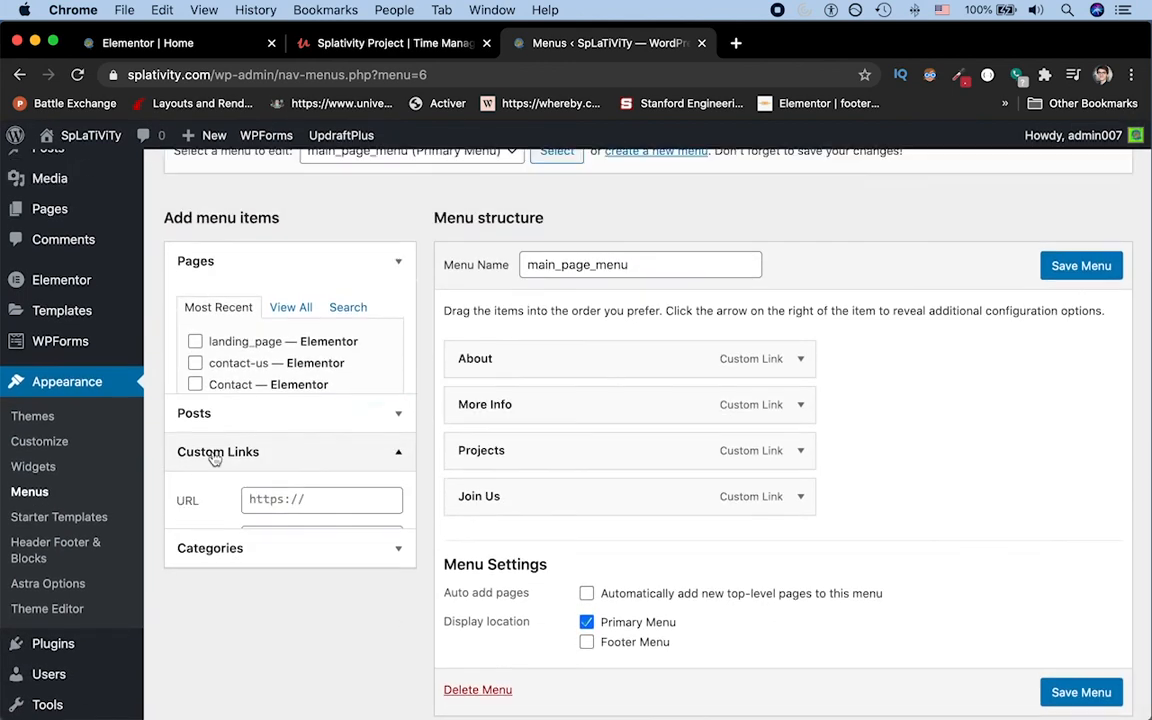
pyautogui.click(277, 517)
pyautogui.write('#')
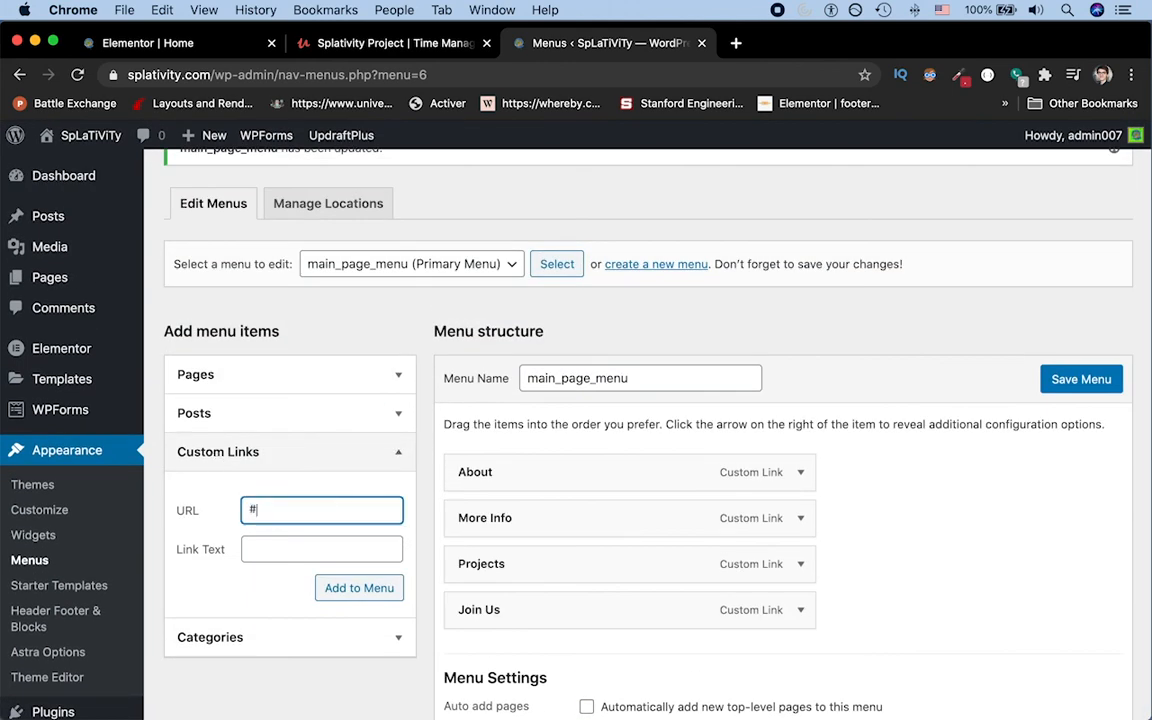
pyautogui.press('Tab')
pyautogui.write('About')
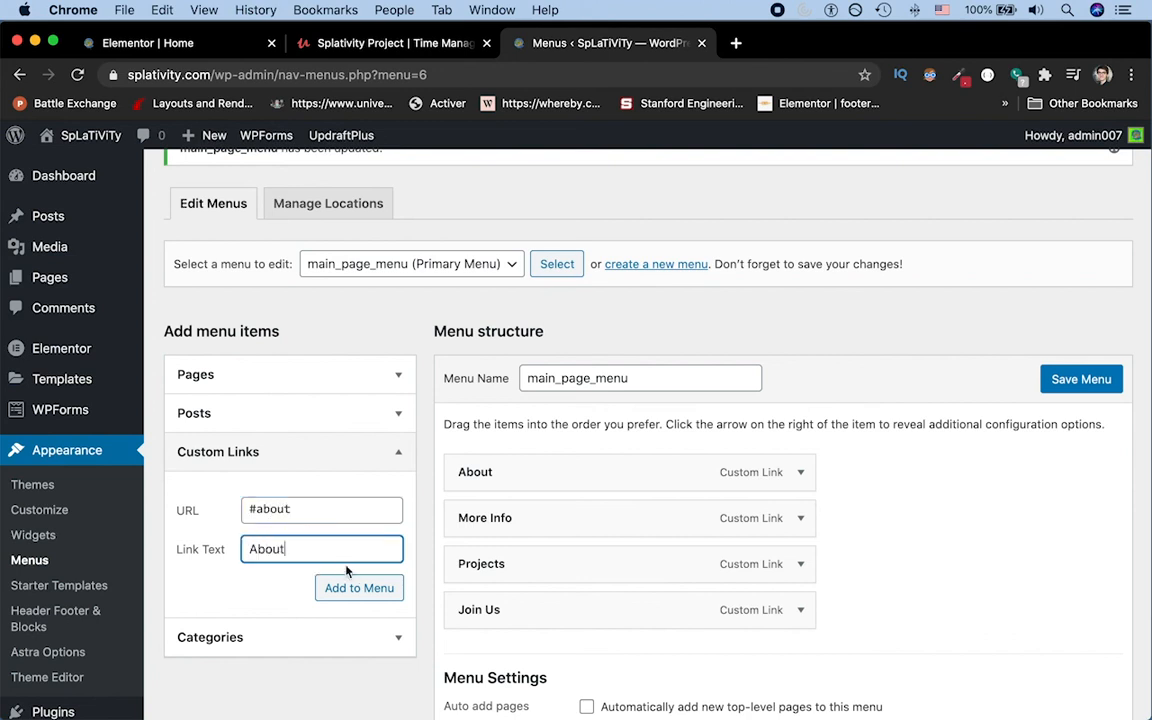
pyautogui.press('super+a')
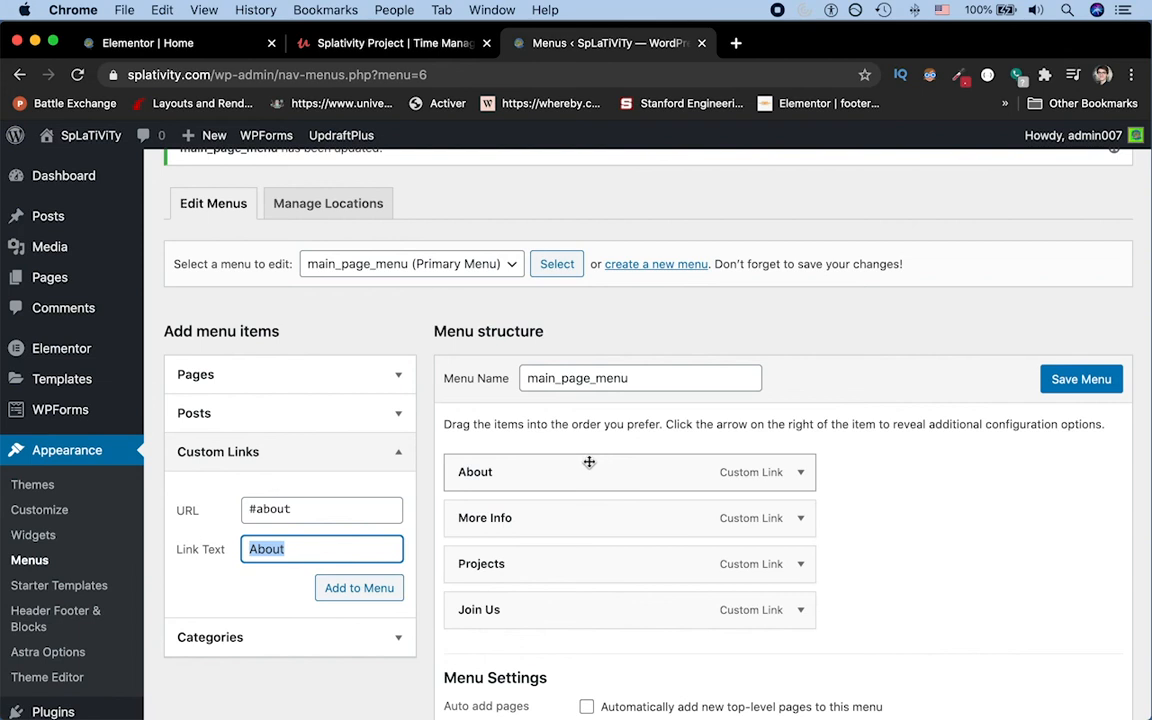
pyautogui.click(354, 590)
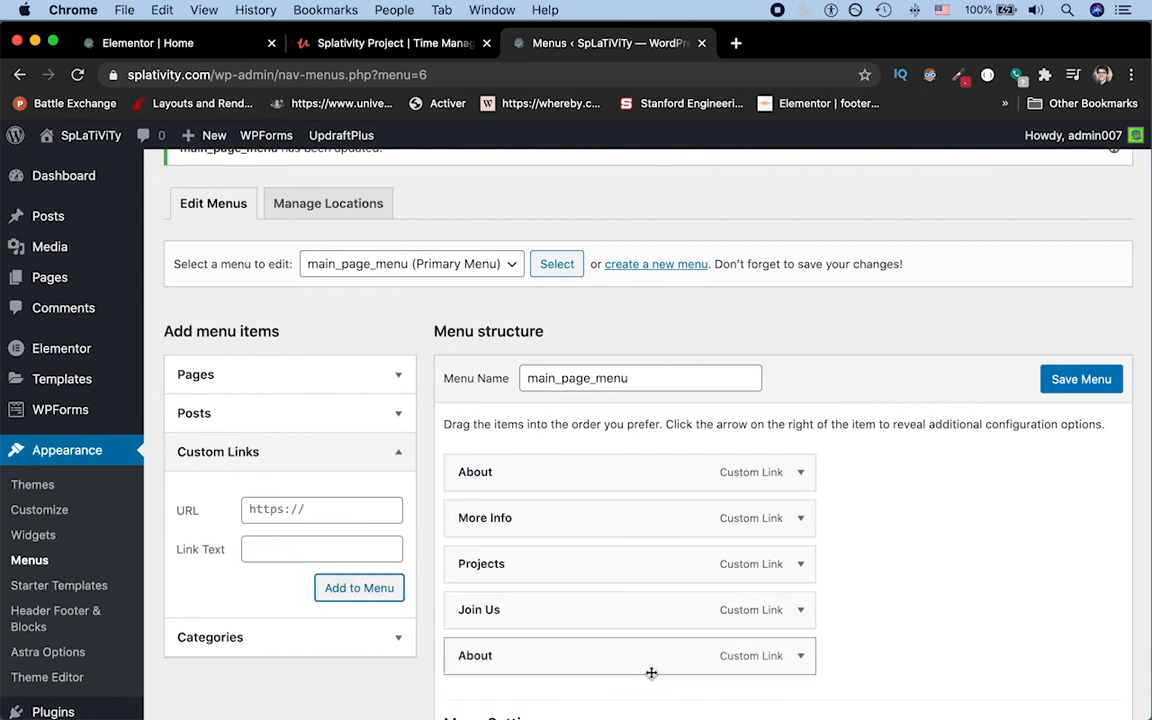
# Step: Remove the duplicate About custom link at the end of main_page_menu
pyautogui.click(801, 656)
pyautogui.scroll(-3, 750, 660)
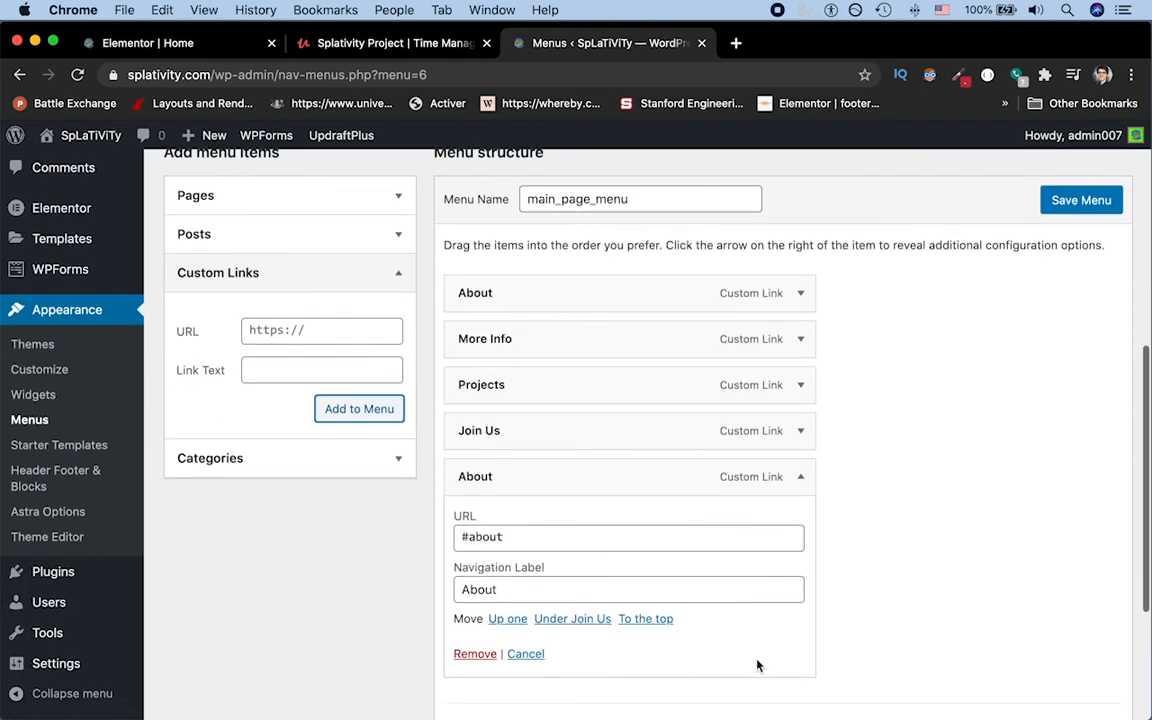
pyautogui.click(470, 654)
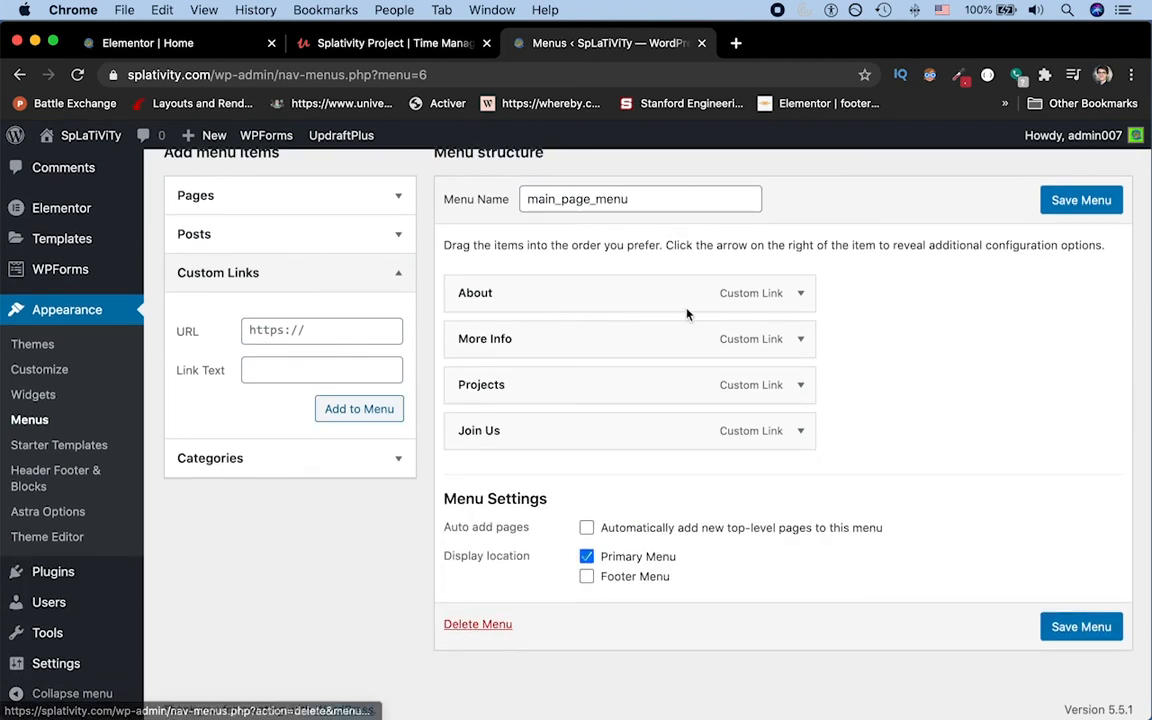
# Step: Show the URL of the remaining About menu item and save main_page_menu
pyautogui.click(803, 293)
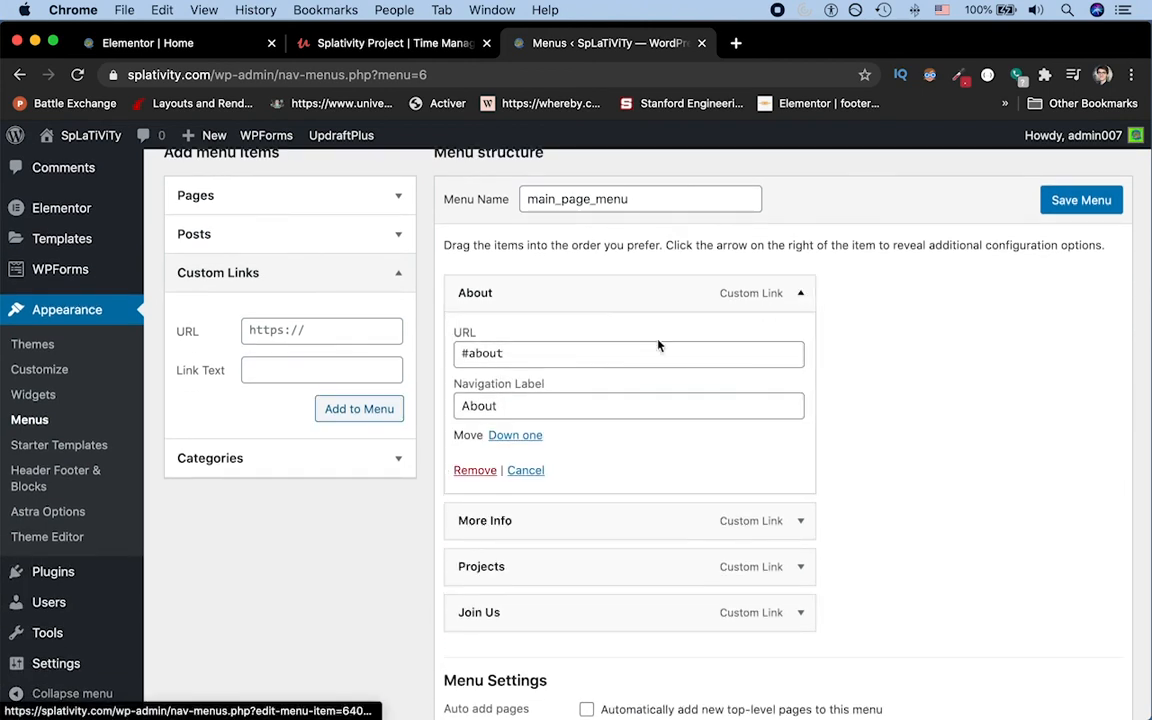
pyautogui.click(509, 353)
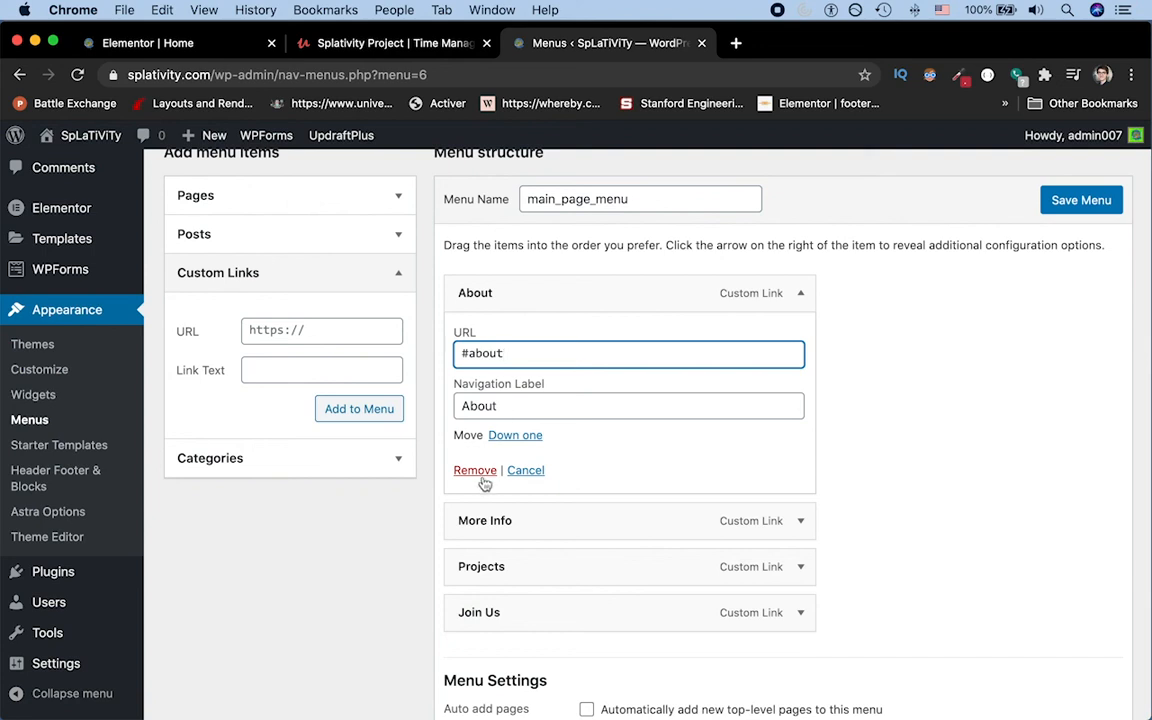
pyautogui.click(1070, 199)
pyautogui.scroll(-1, 875, 352)
pyautogui.scroll(-3, 875, 352)
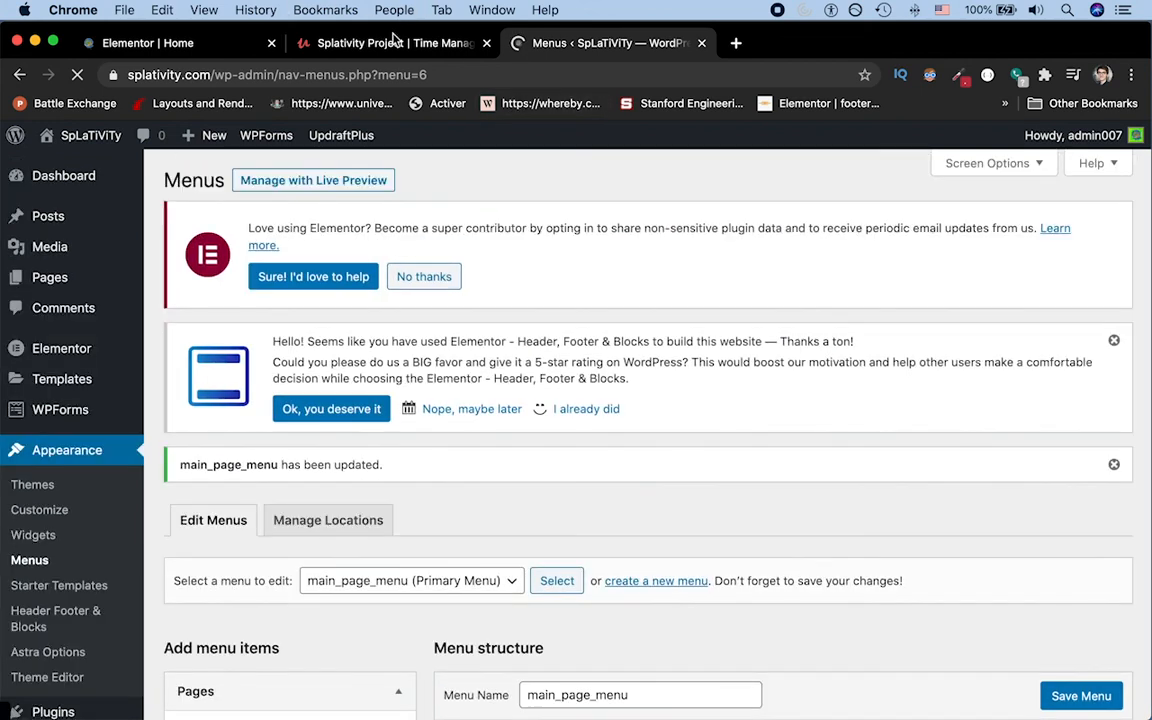
pyautogui.click(393, 42)
pyautogui.click(208, 44)
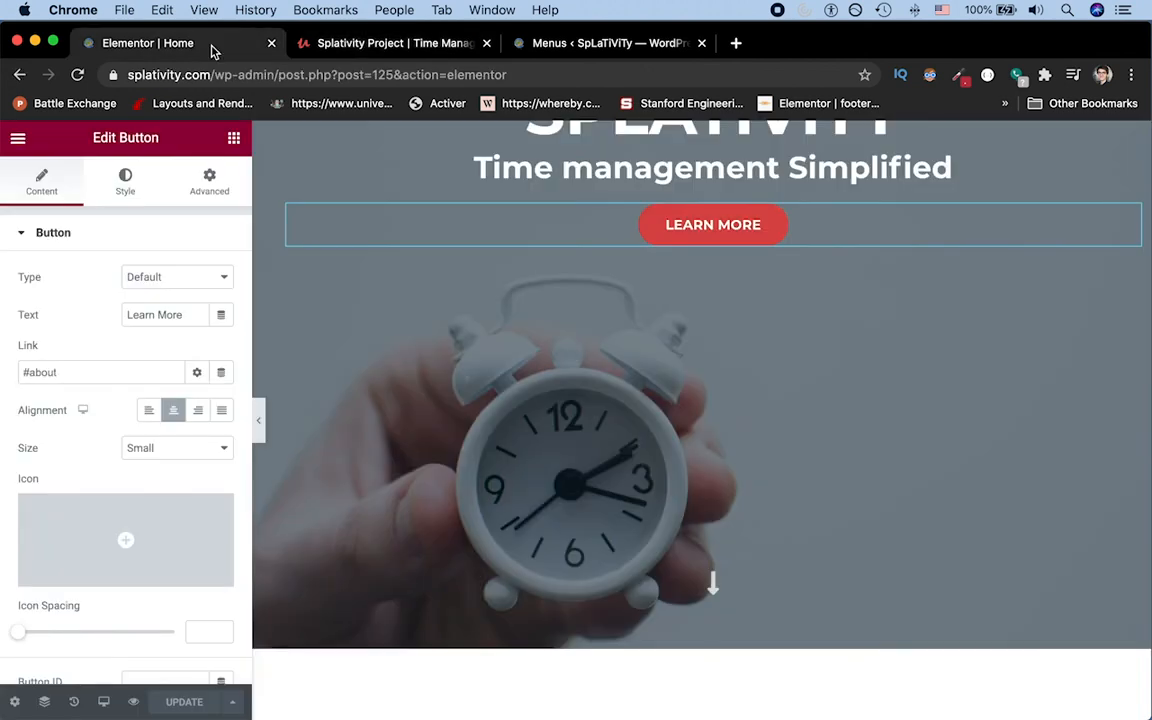
pyautogui.click(254, 74)
pyautogui.click(279, 68)
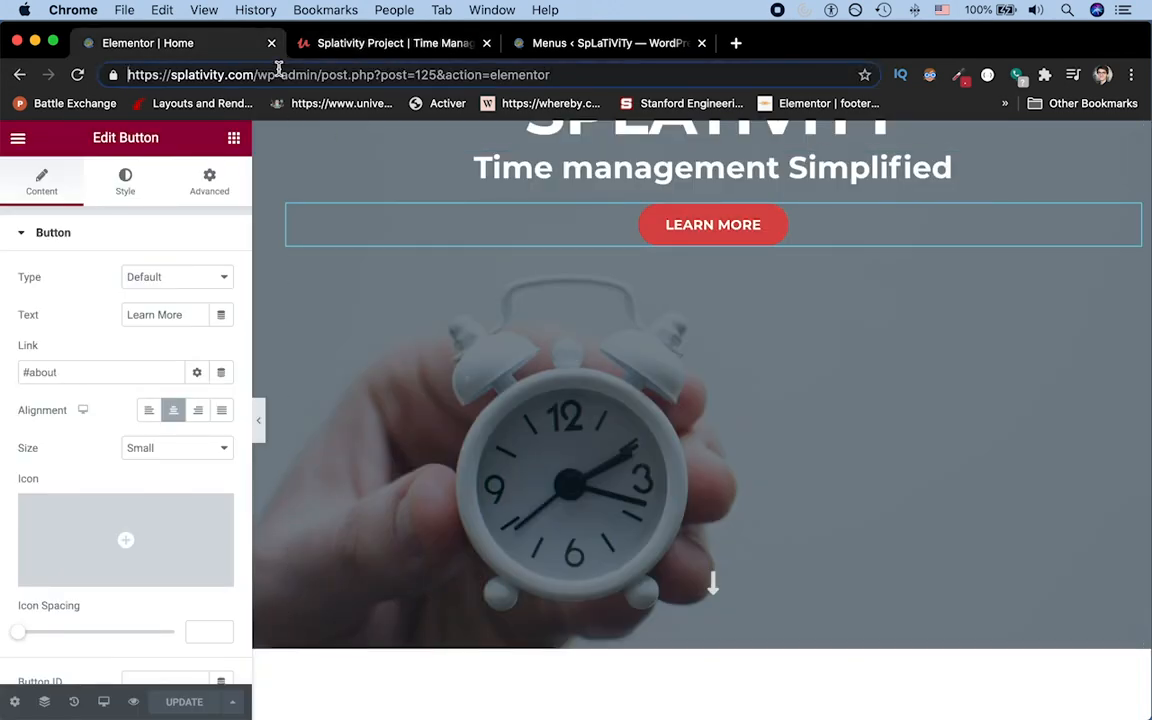
pyautogui.hotkey('shift', 'End')
pyautogui.press('BackSpace')
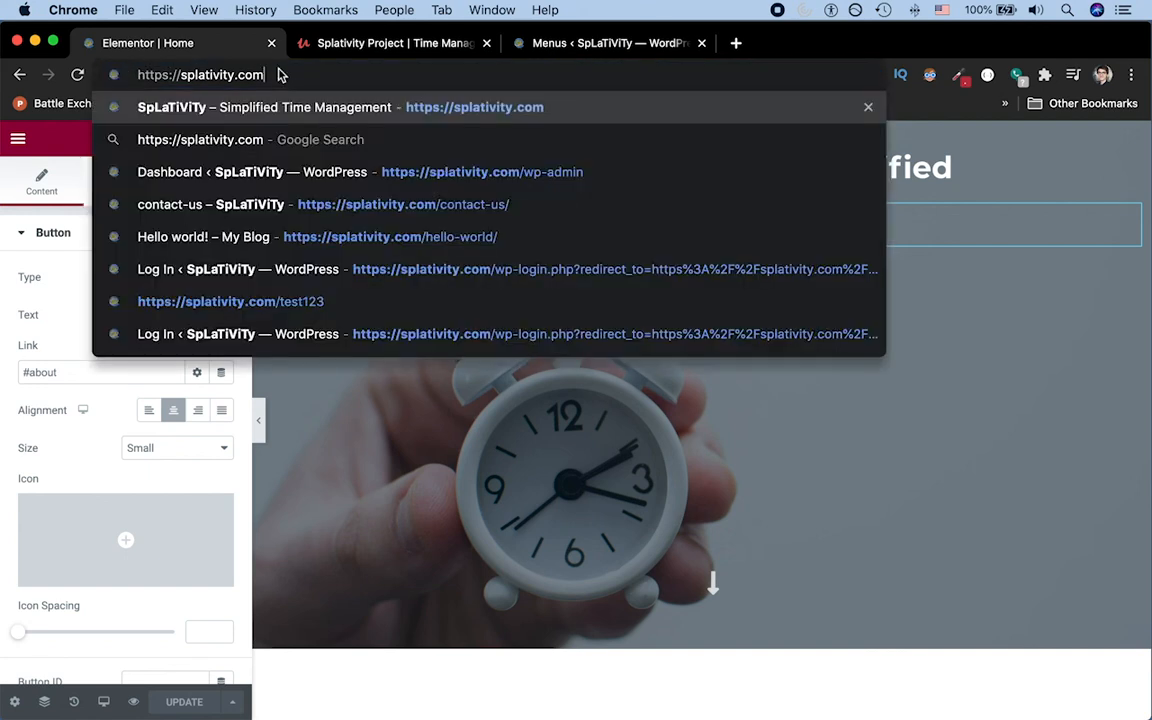
pyautogui.press('Return')
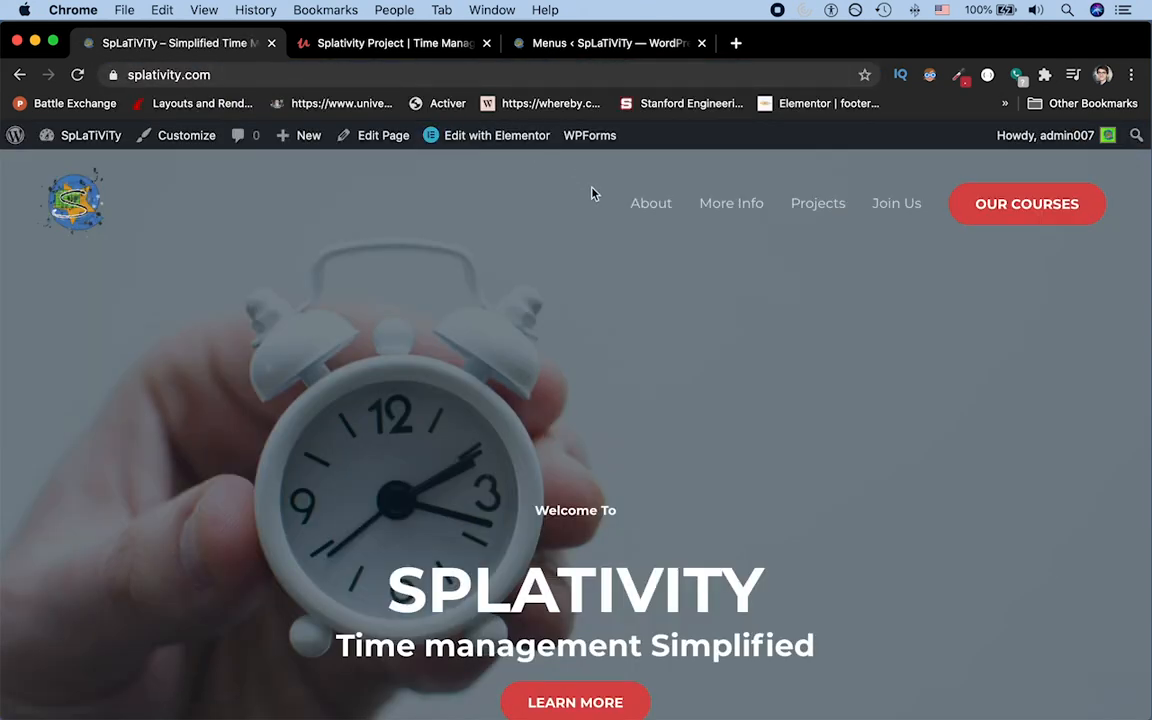
pyautogui.click(880, 215)
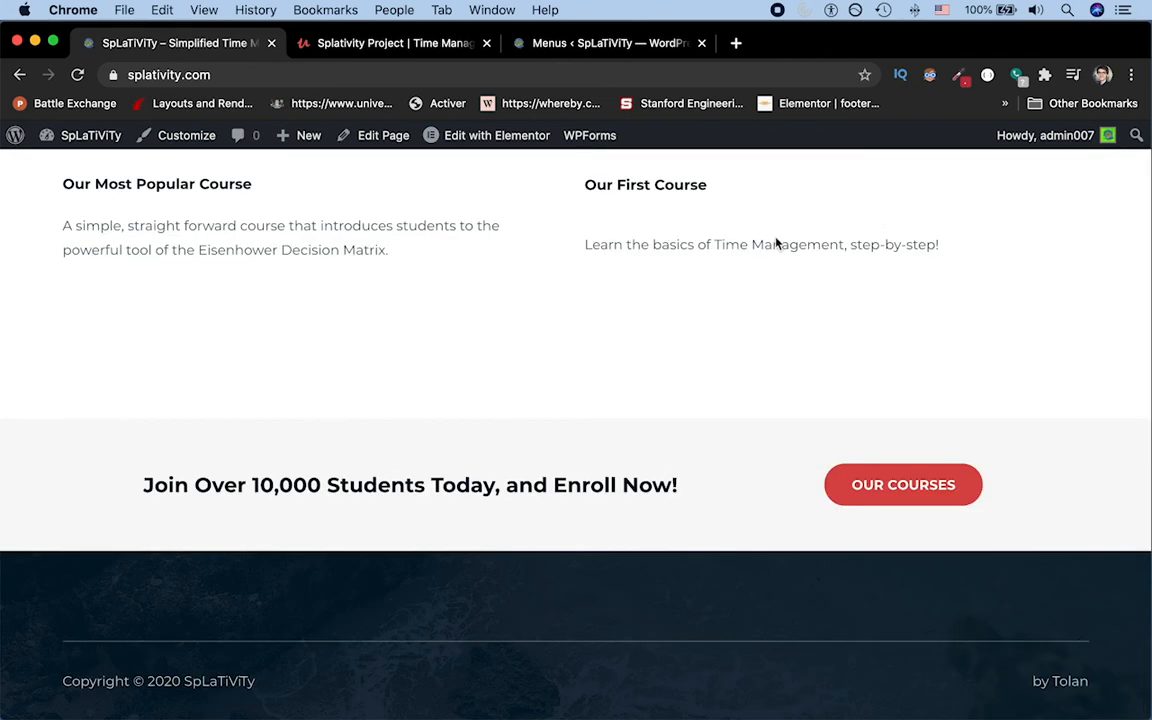